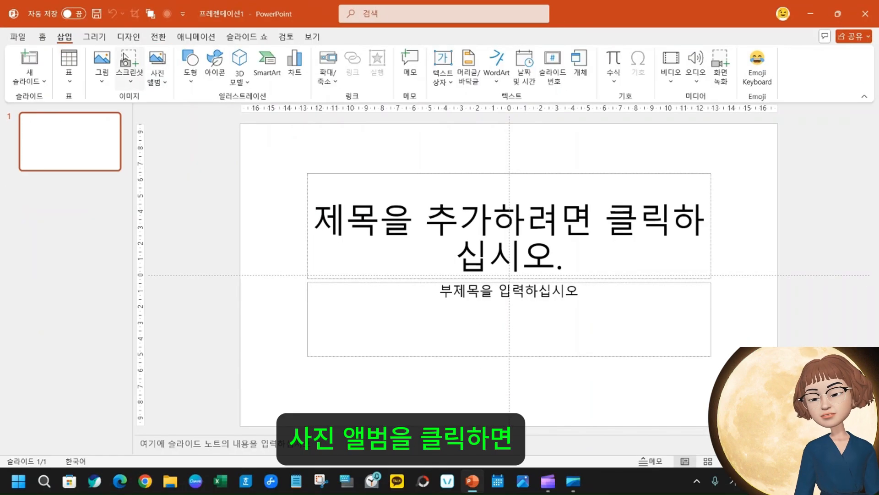
Start a new photo album and open the file browser for adding pictures from disk
click(163, 83)
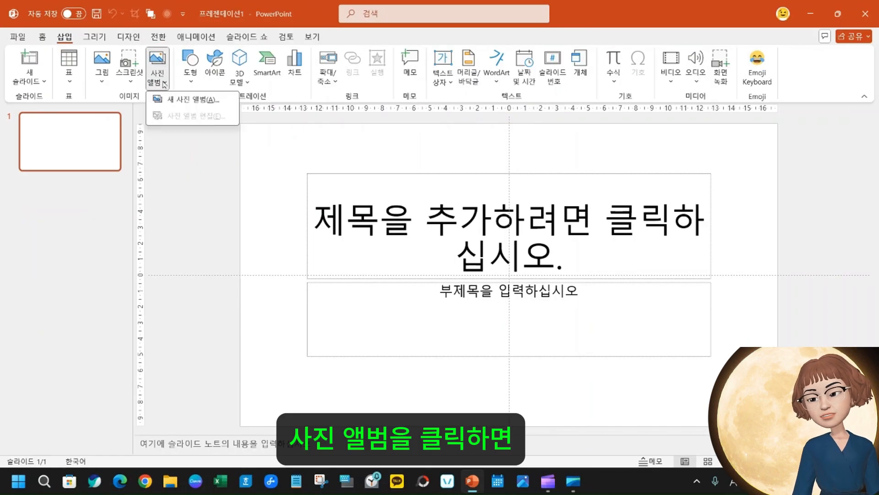
click(193, 101)
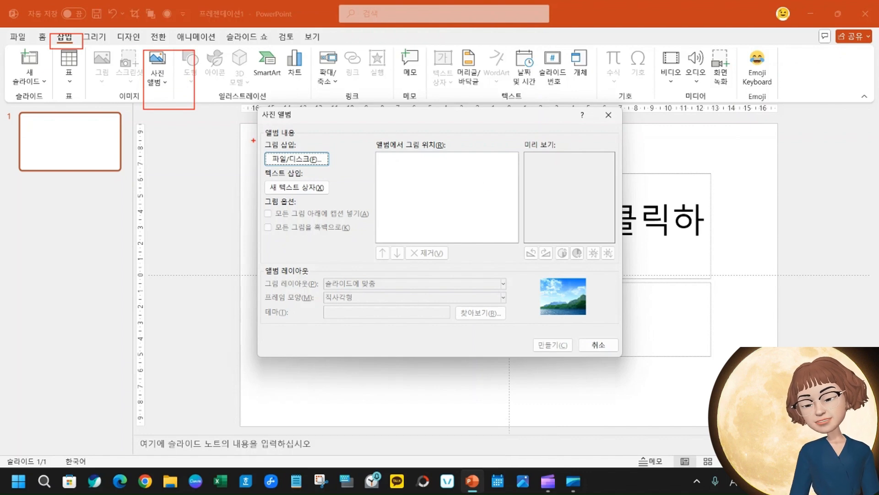
mouse_move(256, 143)
mouse_down()
mouse_move(316, 178)
mouse_move(348, 175)
mouse_up()
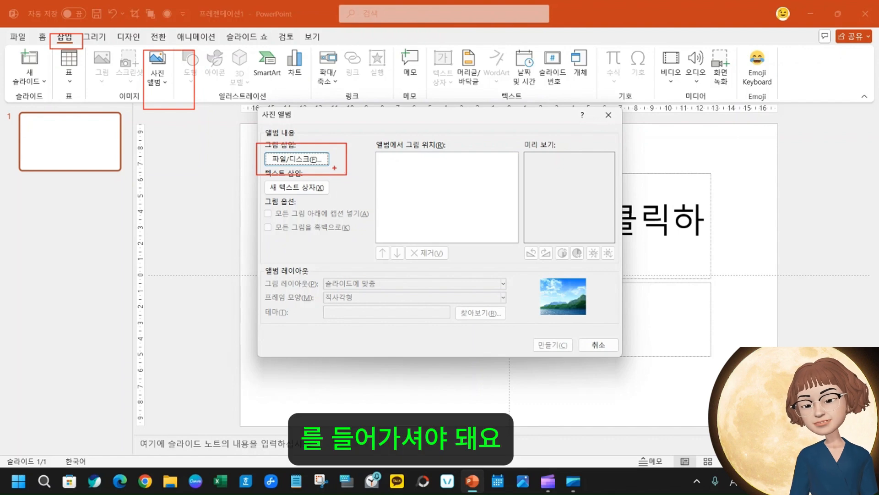
key(Escape)
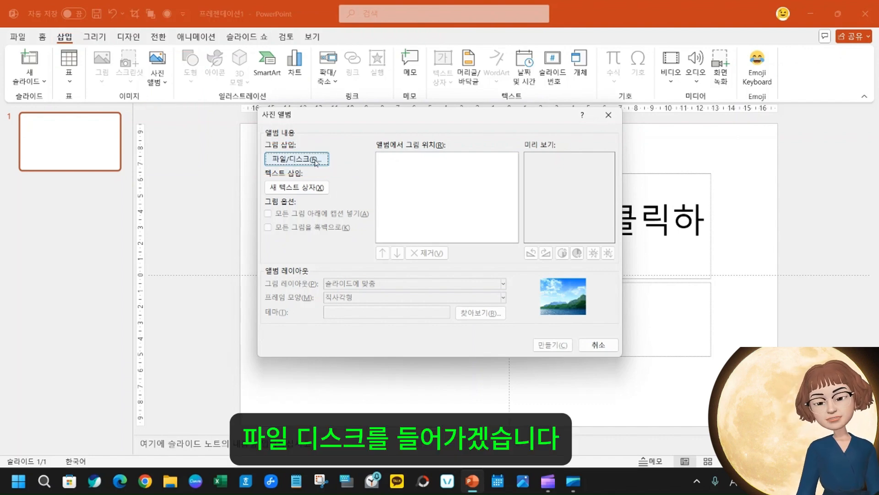
click(315, 160)
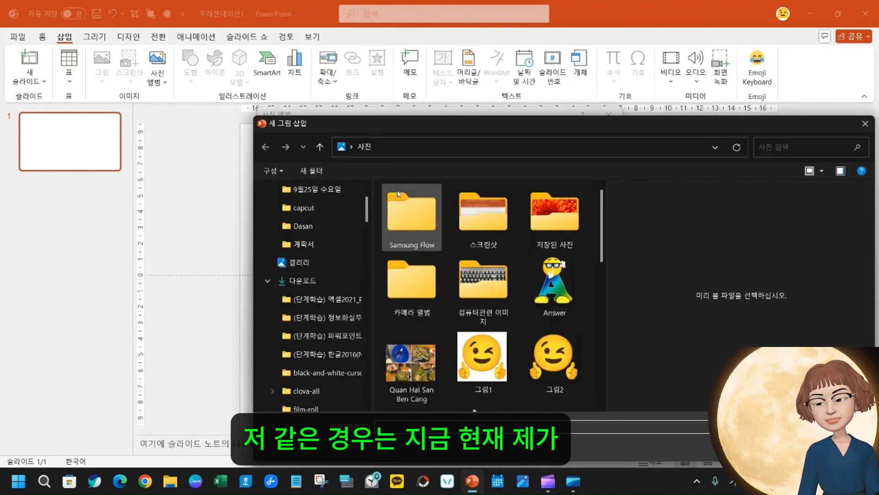
Browse to the 가족사진들 folder inside 9월11일 수 on the USB drive (E:)
drag(366, 207, 362, 356)
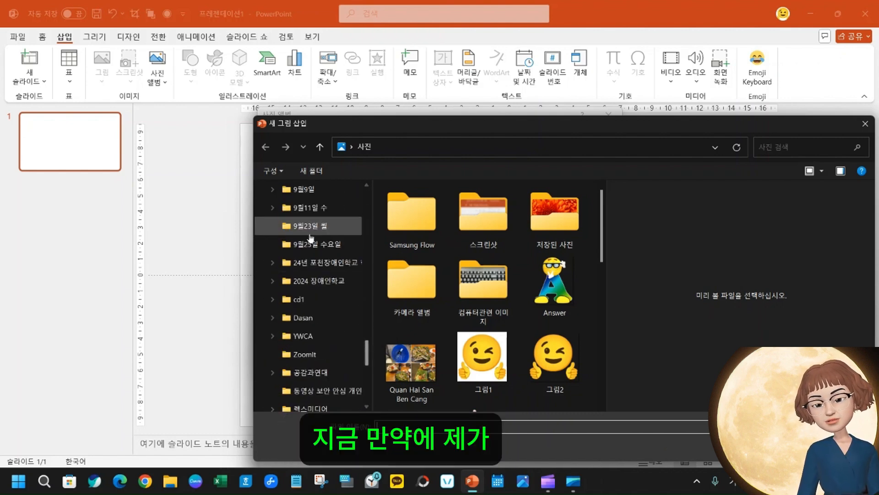
click(315, 252)
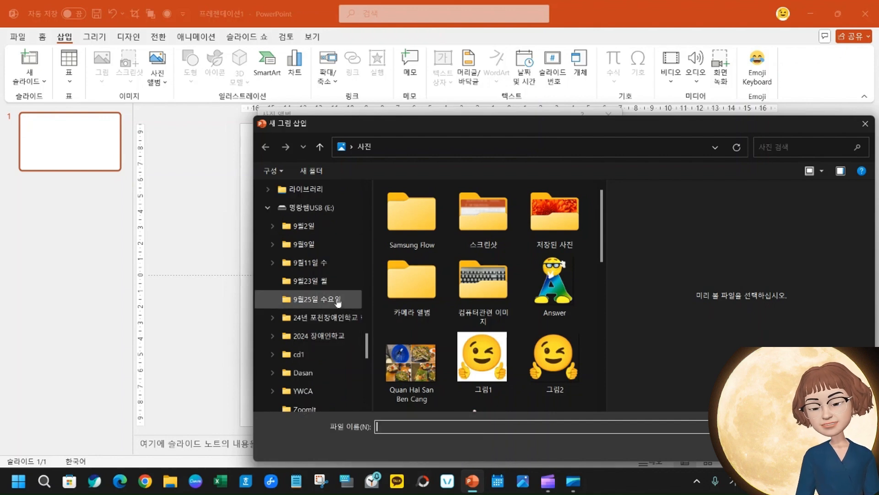
click(325, 264)
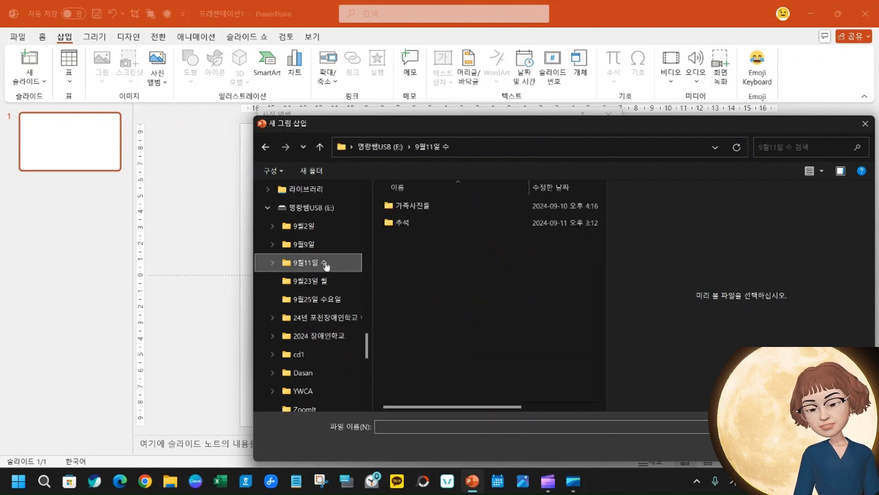
click(408, 209)
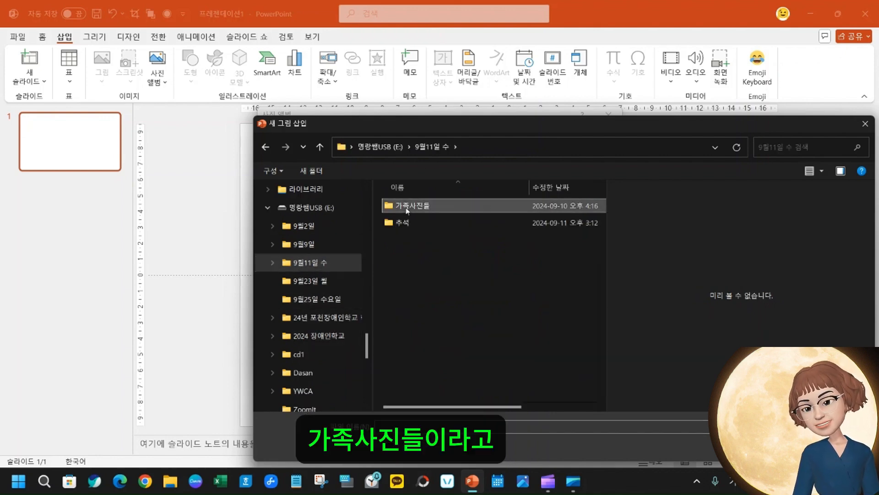
double_click(445, 205)
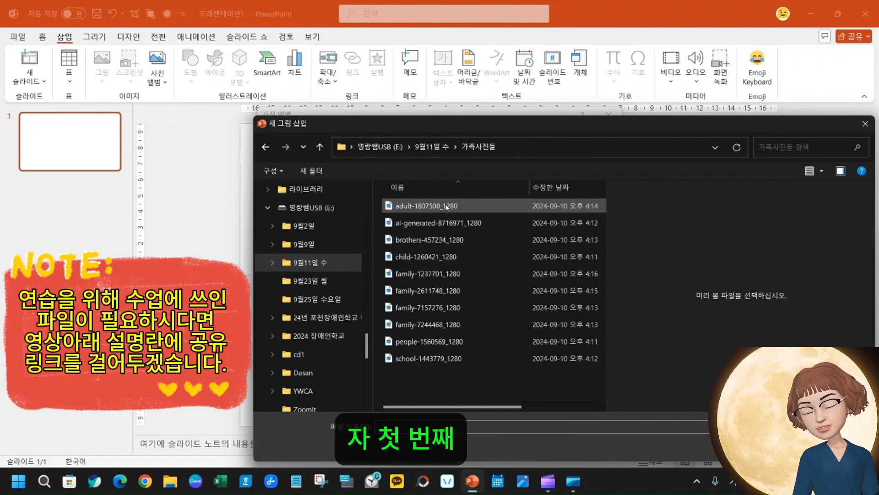
click(446, 206)
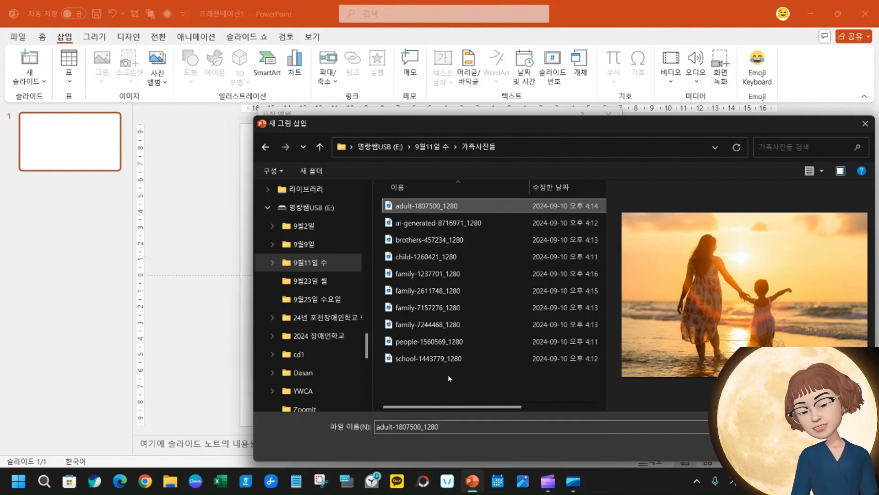
shift+click(435, 360)
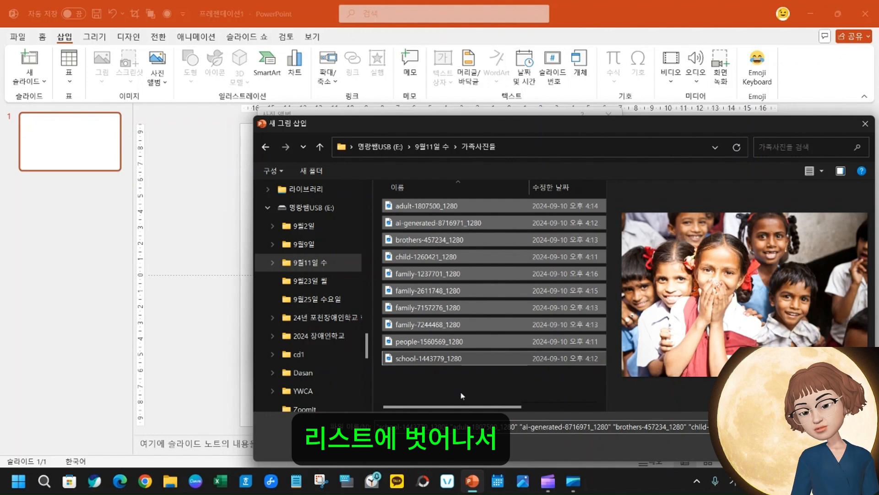
click(436, 207)
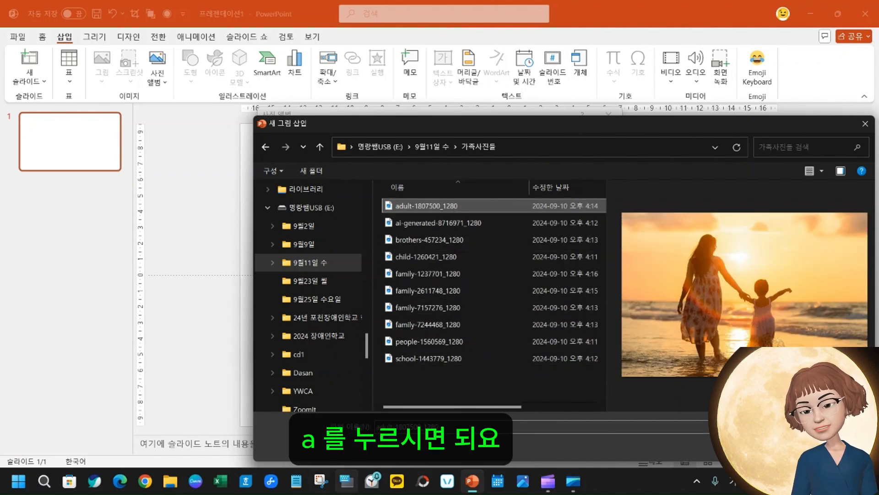
click(345, 482)
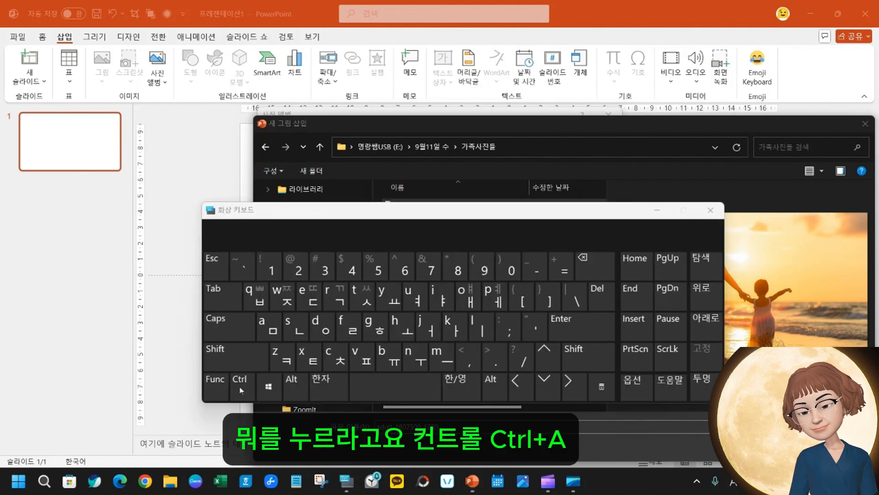
click(242, 390)
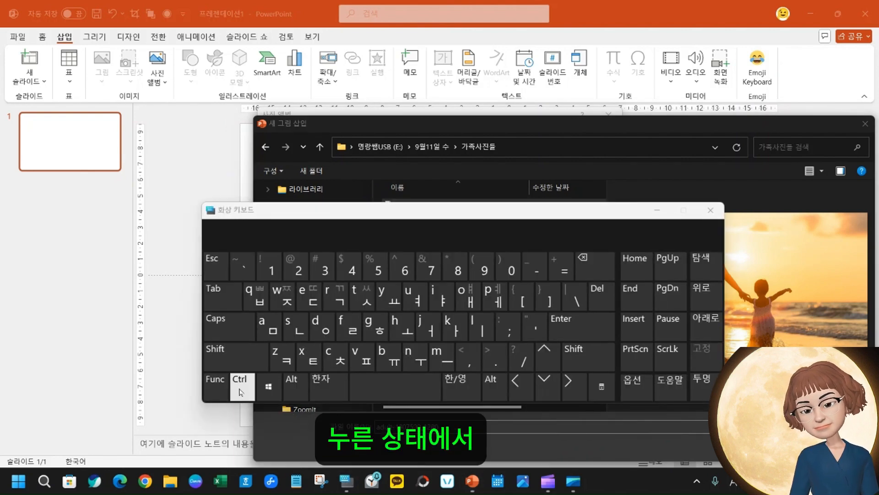
click(268, 320)
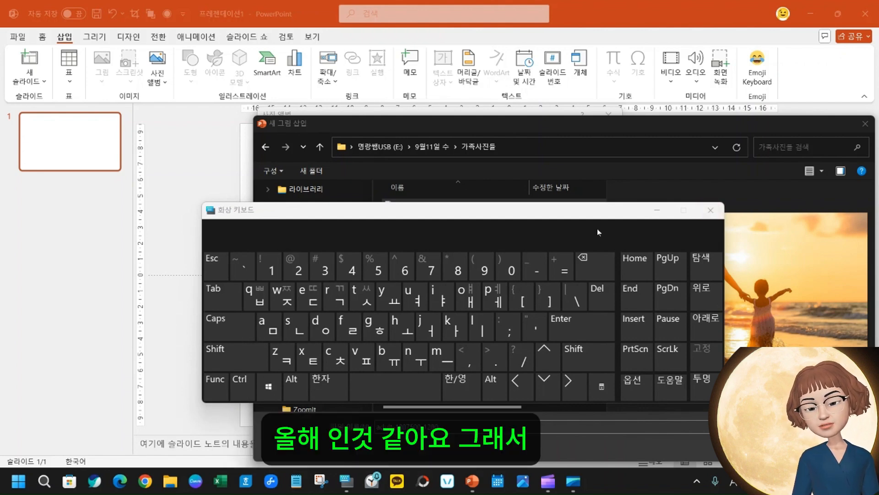
click(710, 210)
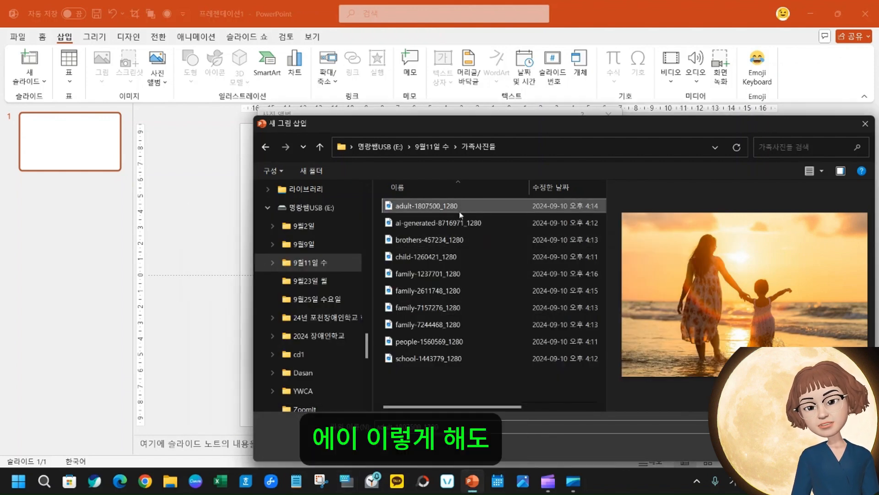
Select all the pictures in the 가족사진들 folder and insert them into the album
key(ctrl+a)
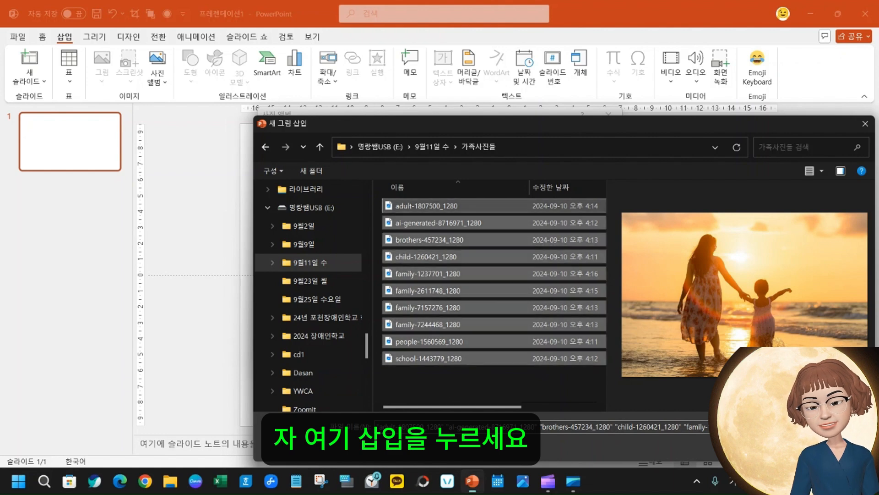
click(791, 447)
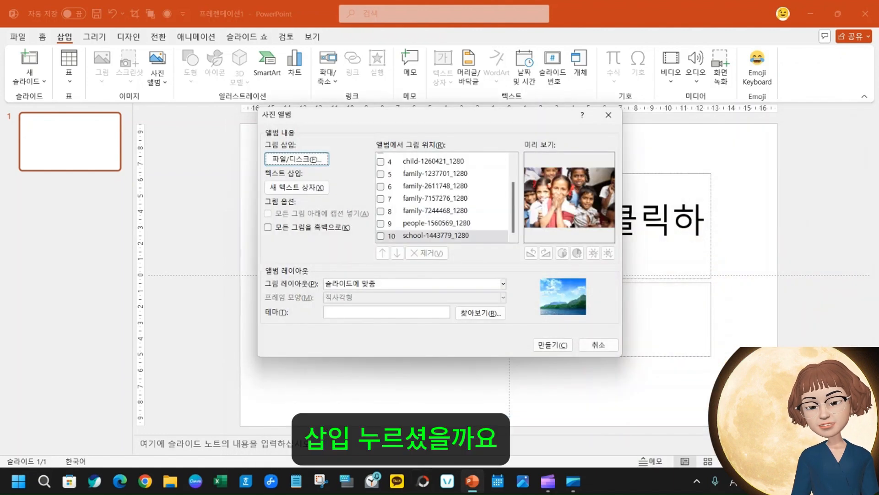
Review the available picture layout options for the album, from 슬라이드에 맞춤 to the layouts with a title
click(502, 285)
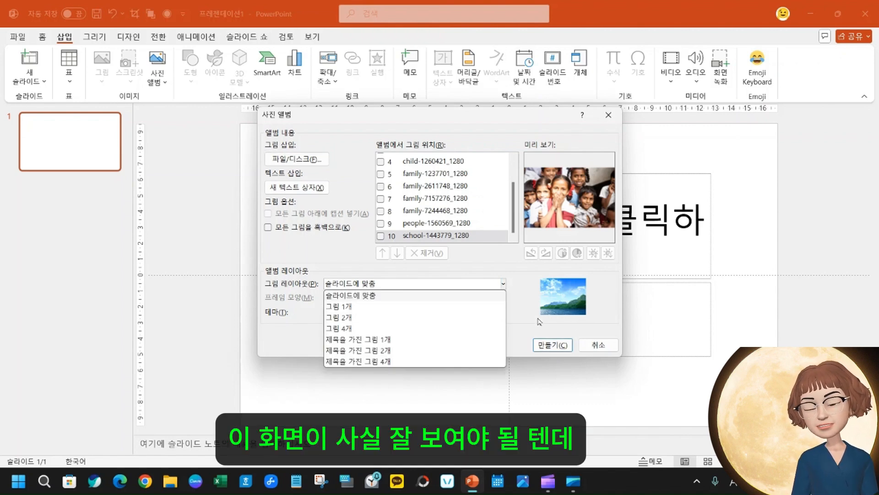
click(527, 328)
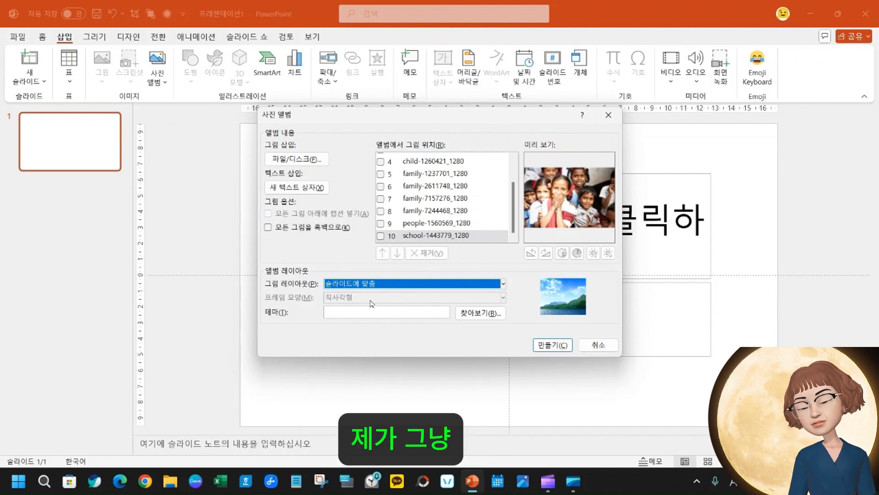
click(501, 284)
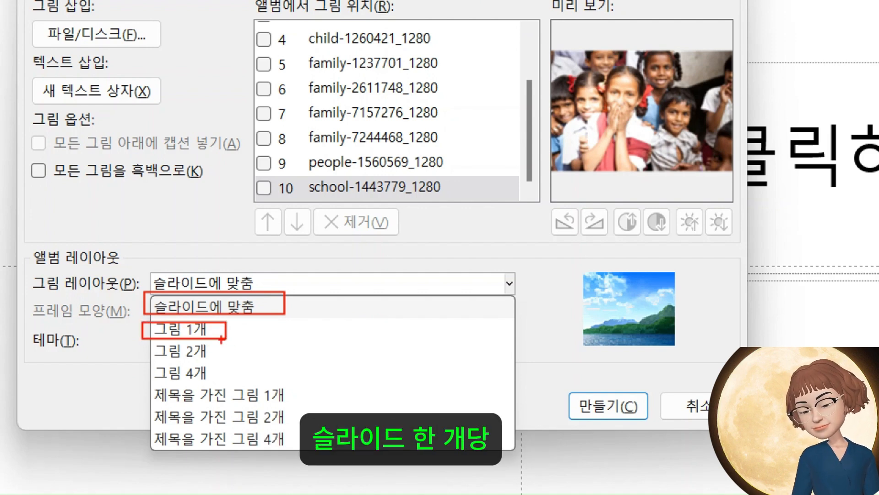
drag(127, 337, 248, 363)
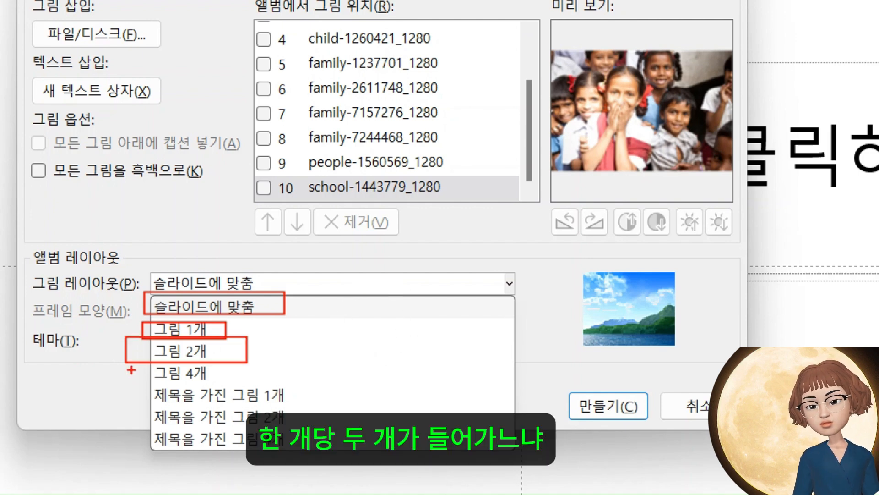
drag(130, 360, 227, 383)
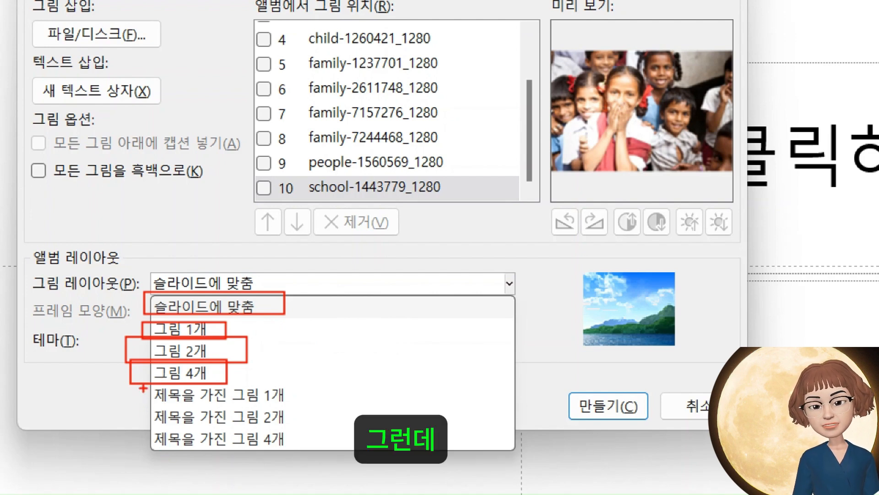
drag(139, 389, 314, 401)
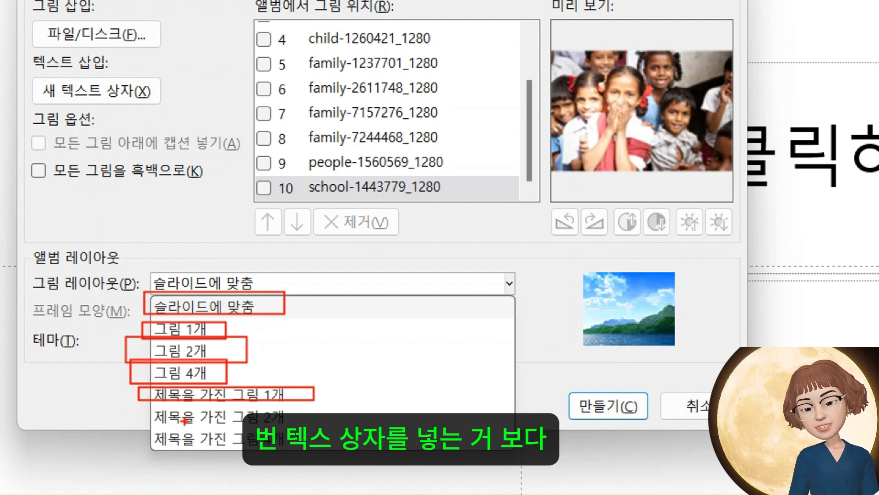
drag(148, 412, 309, 425)
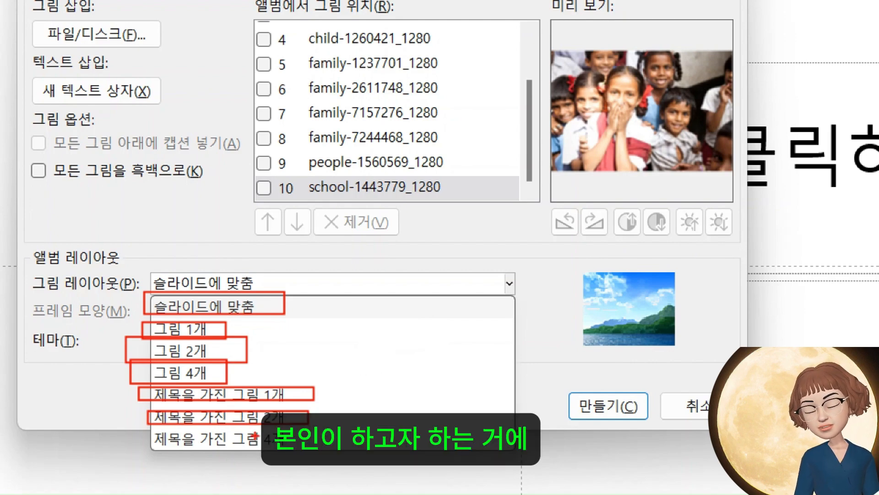
key(Escape)
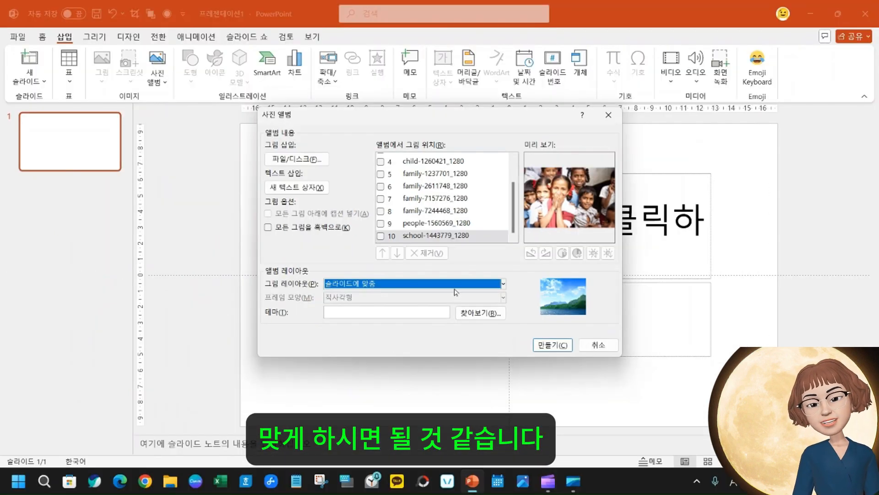
Set the album's picture layout to 제목을 가진 그림 4개, placing four pictures with a title on each slide
click(497, 283)
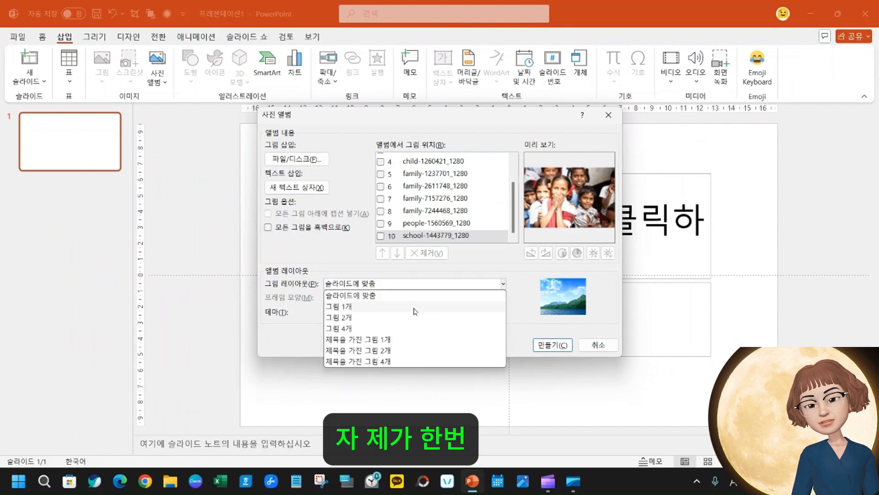
click(386, 342)
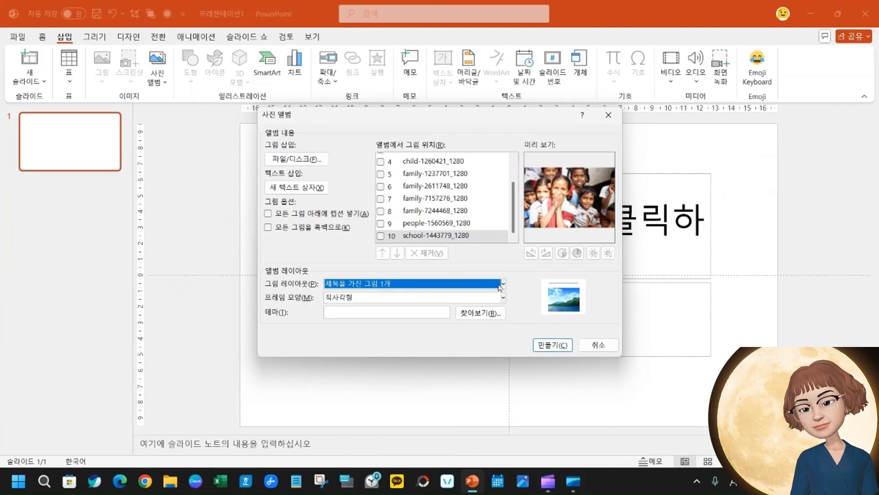
click(383, 306)
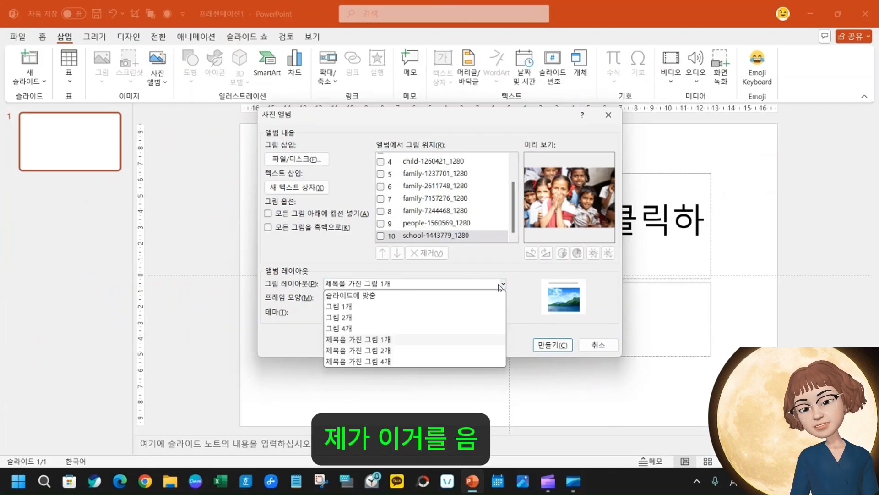
click(396, 361)
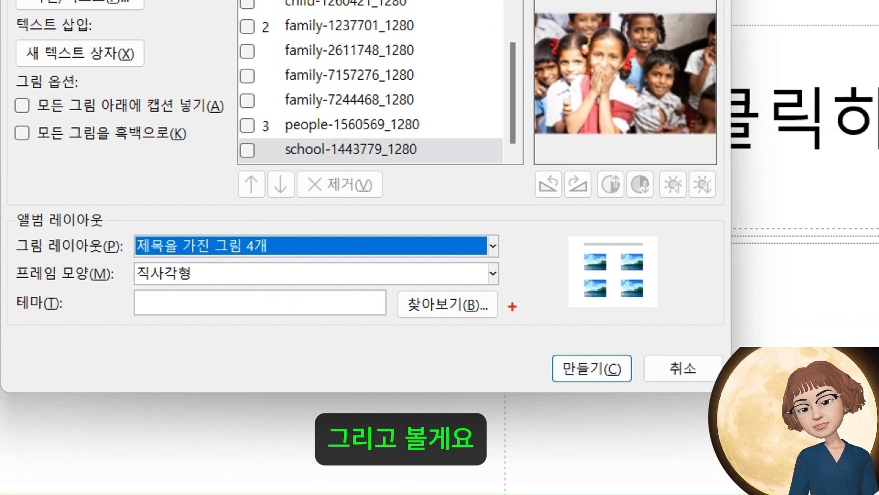
mouse_move(555, 227)
mouse_down()
mouse_move(664, 327)
mouse_move(705, 318)
mouse_up()
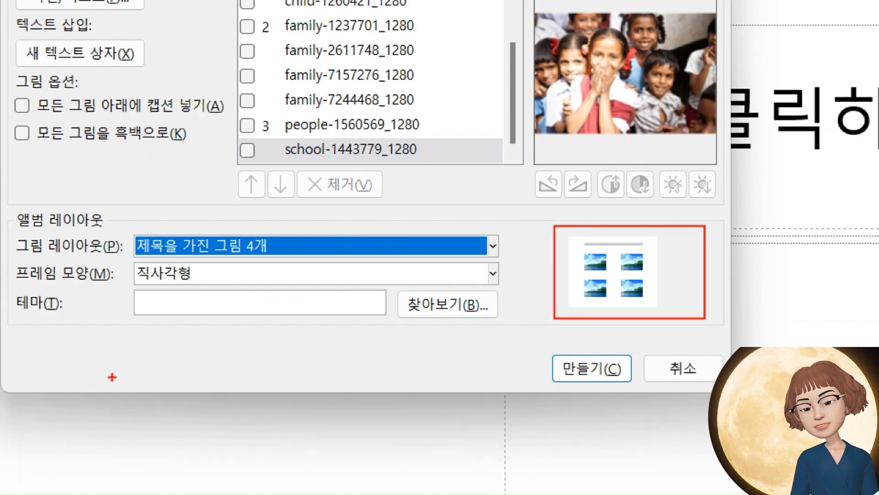
Set the frame shape of the album pictures to 복합형 프레임, 검정
drag(479, 254, 516, 289)
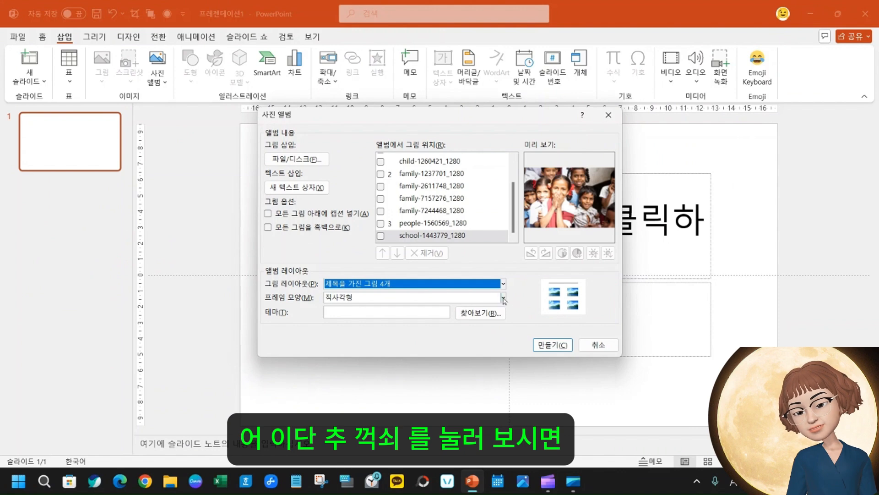
click(493, 275)
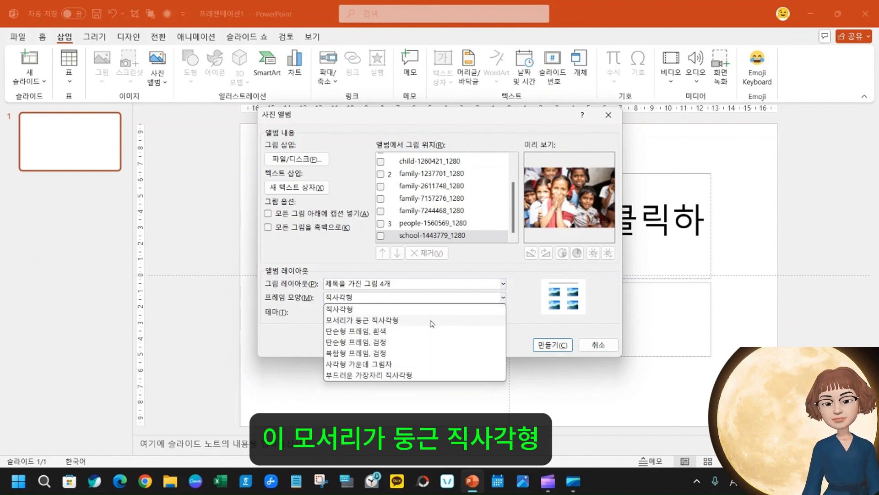
click(409, 353)
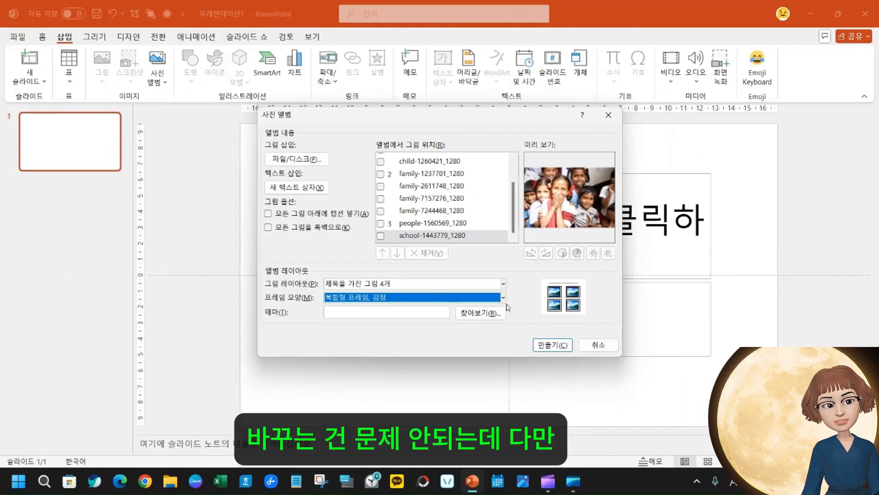
Set the album's picture layout to 그림 2개, keeping the frame 복합형 프레임, 검정, and create the photo album
click(447, 285)
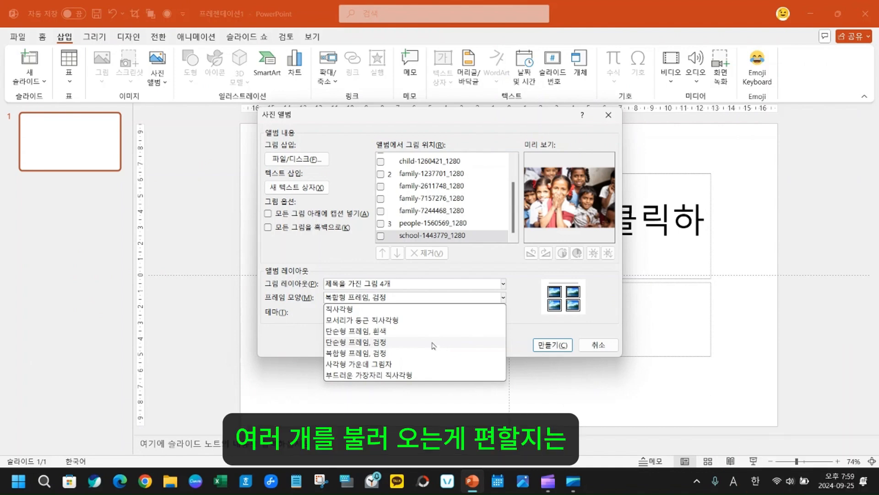
click(506, 283)
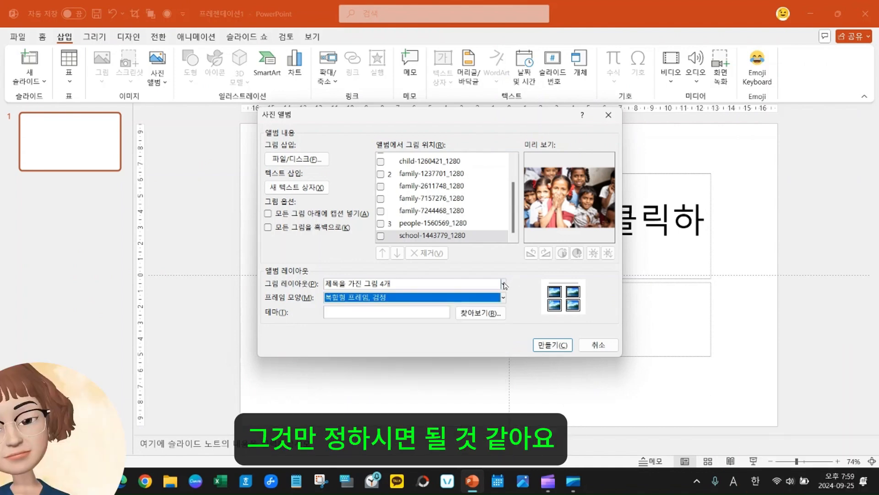
click(504, 284)
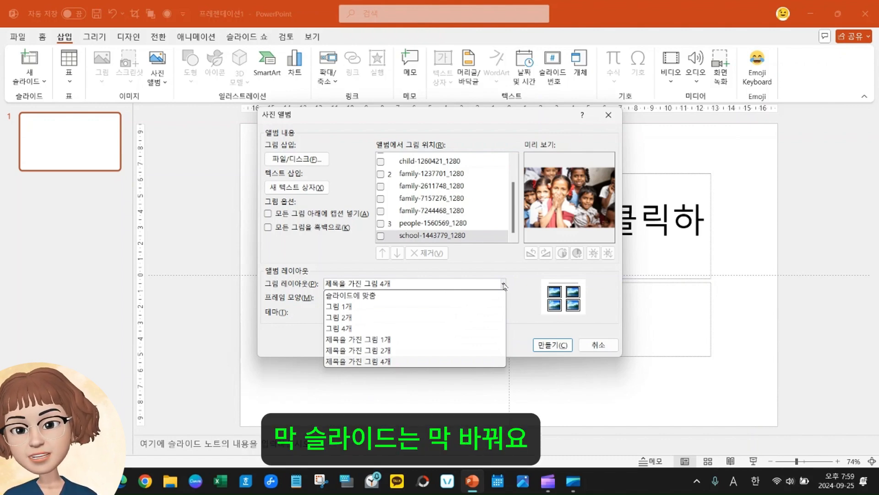
click(455, 319)
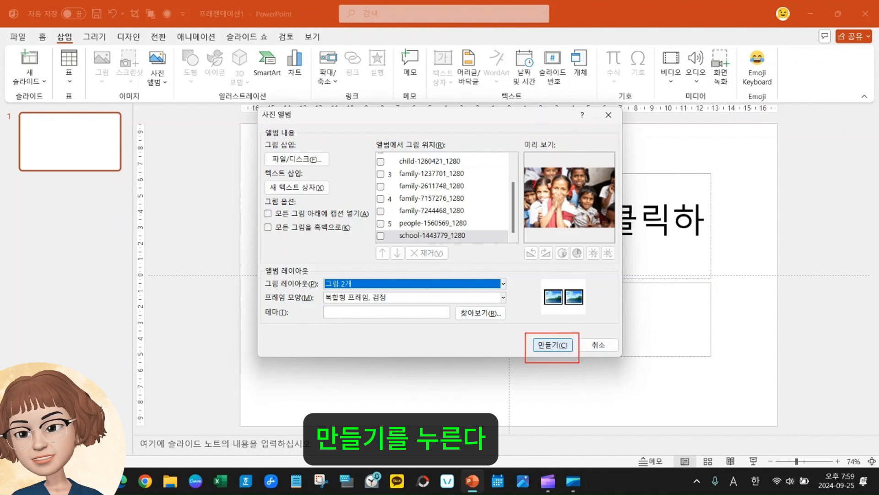
click(554, 346)
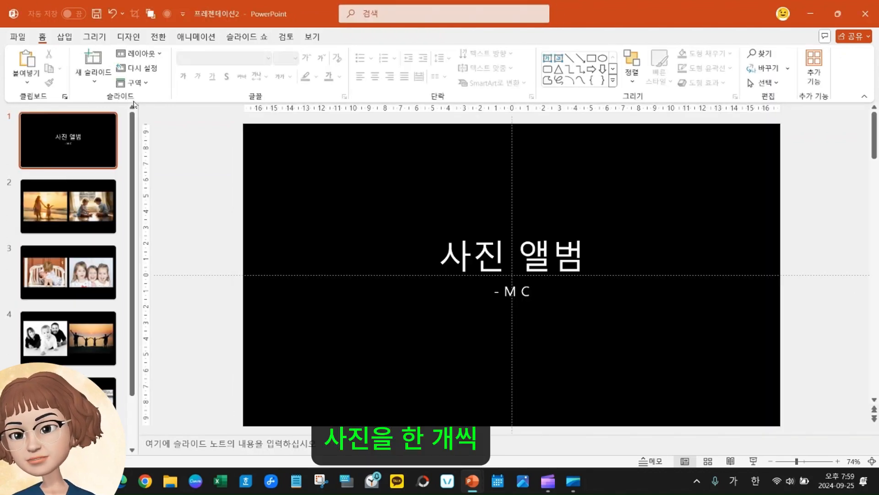
Look through the created album slides, viewing the first pair of pictures on slide 2 and the title slide
click(65, 36)
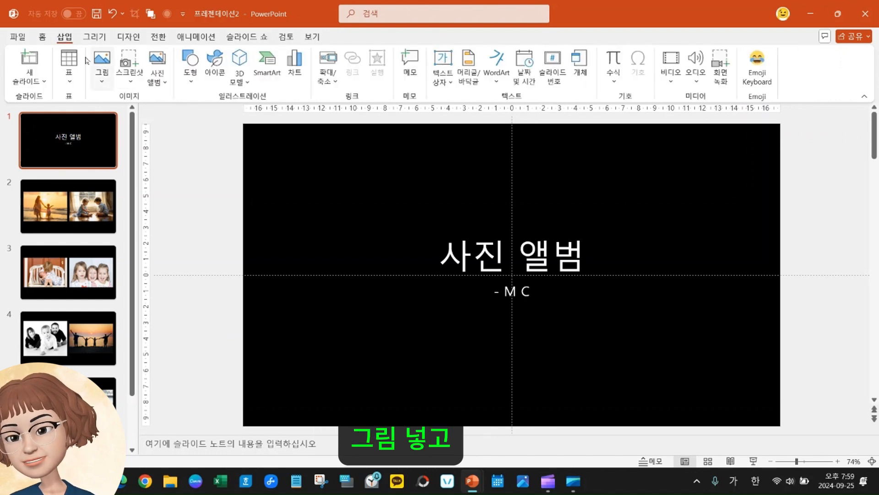
click(42, 36)
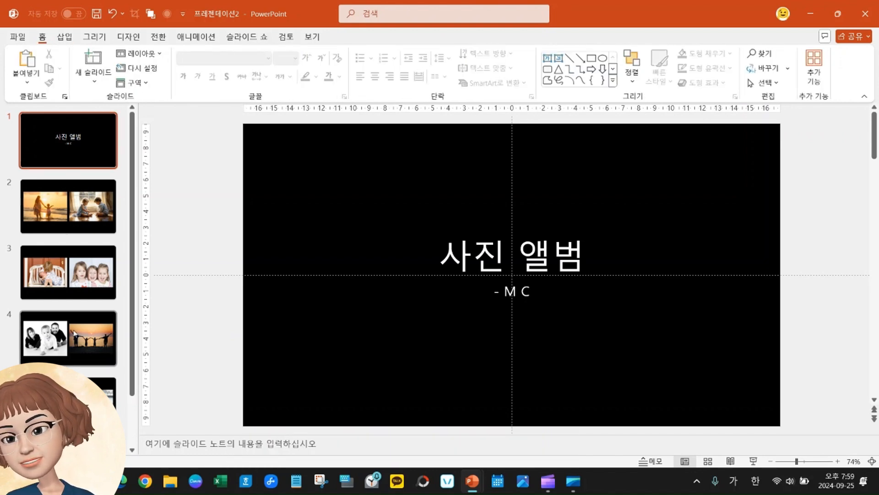
scroll(69, 284, down, 1)
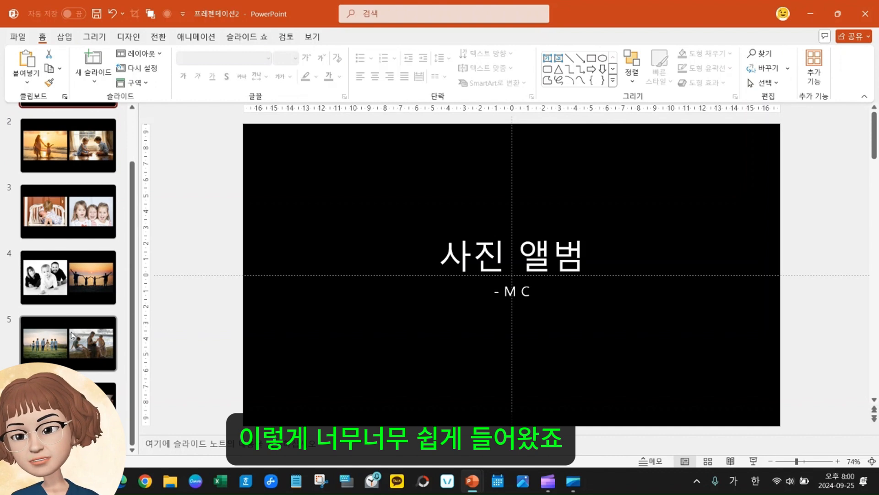
click(64, 146)
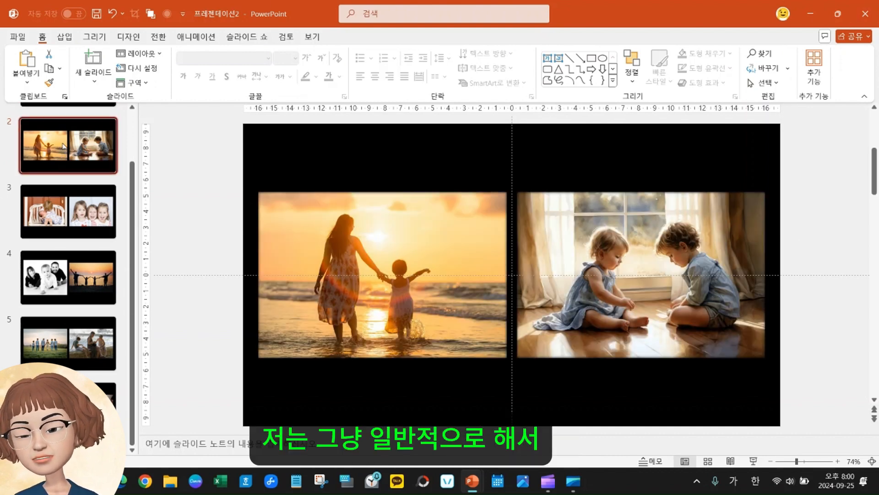
scroll(74, 142, up, 1)
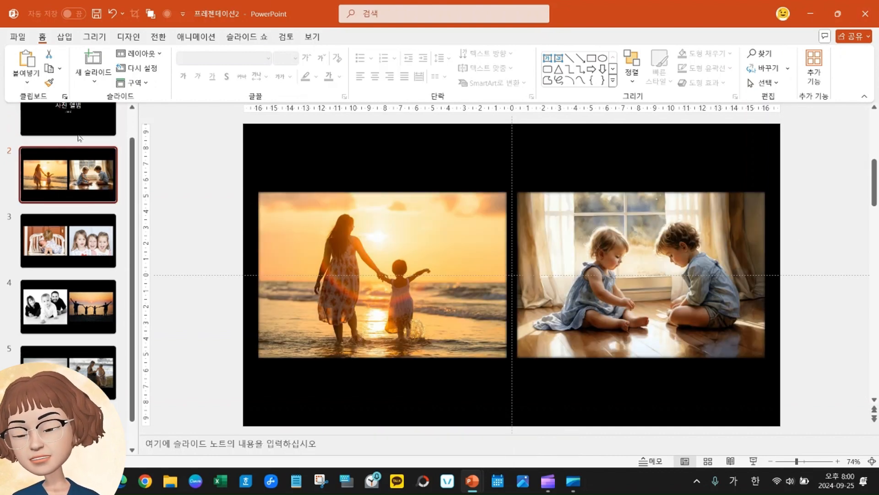
scroll(80, 138, up, 1)
click(79, 138)
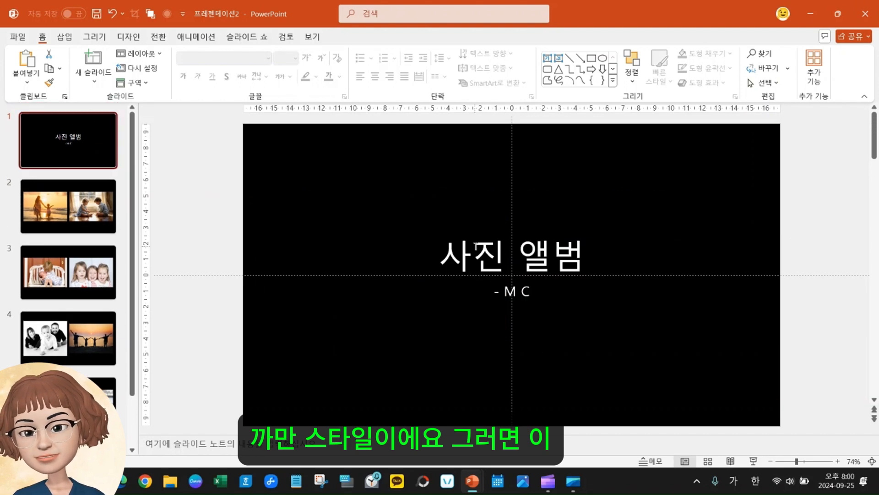
Clear the default title text 사진 앨범 on the album's title slide
click(517, 292)
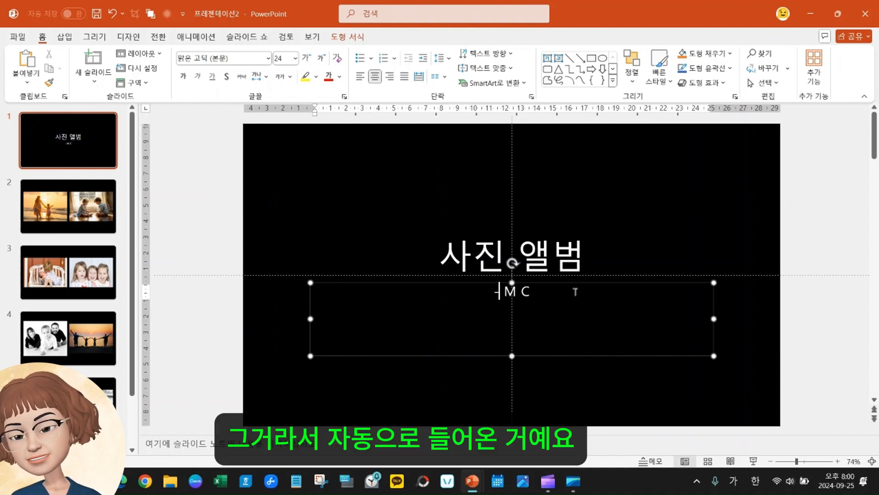
click(517, 255)
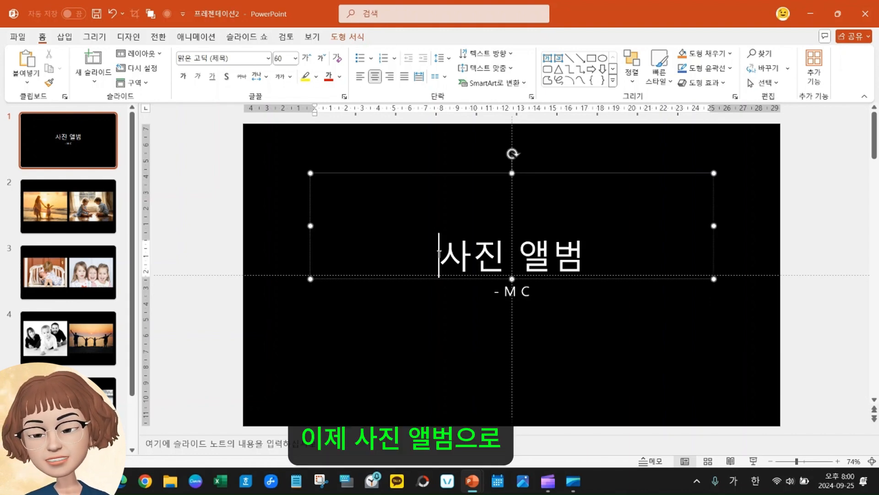
drag(440, 251, 638, 251)
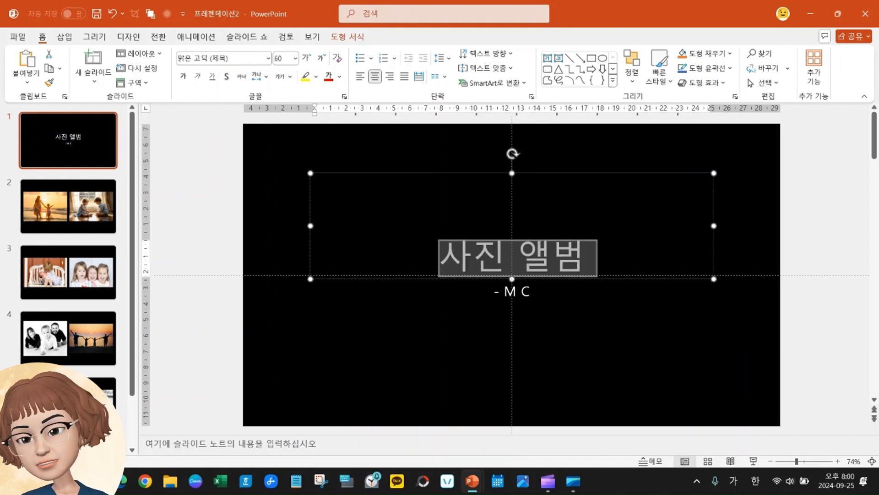
text(개)
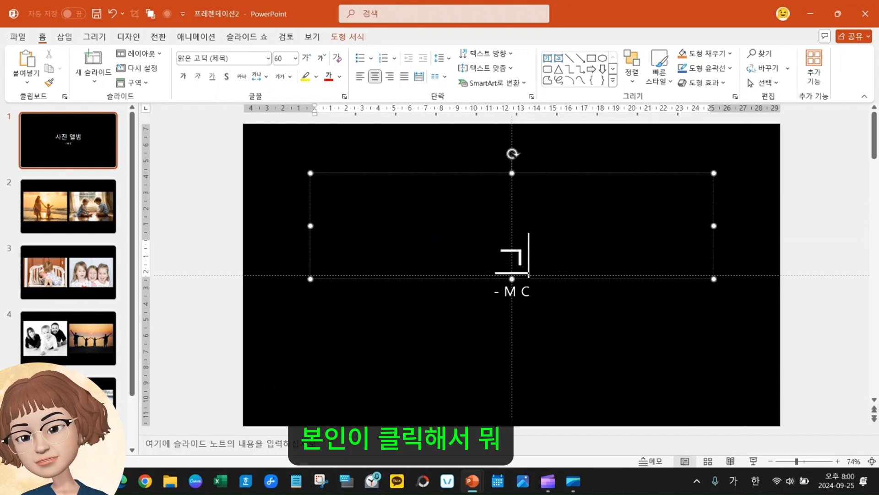
key(BackSpace)
key(BackSpace)
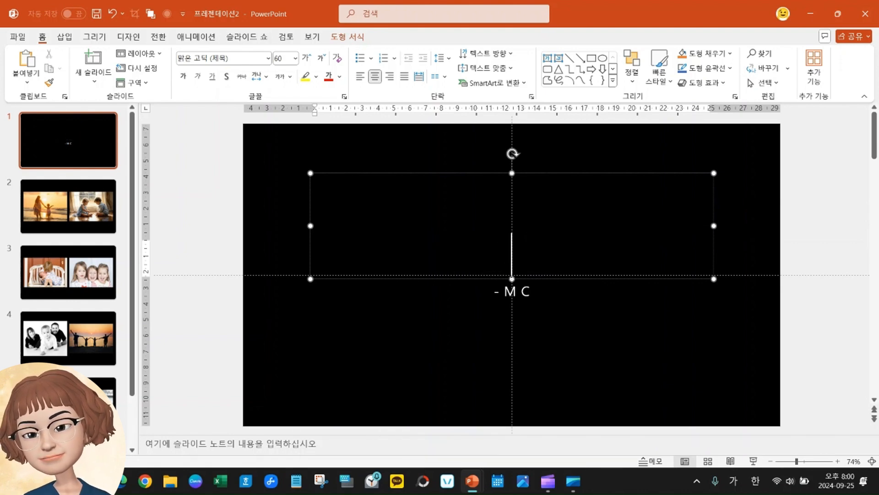
Try 24년 가족 여름 휴가 as the title text on the first slide and erase it again
text(24ㄴ녀)
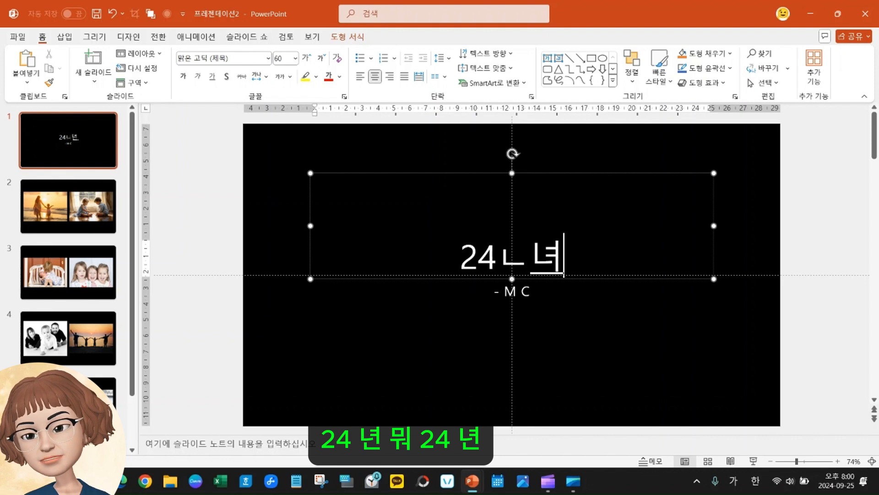
key(BackSpace)
key(BackSpace)
text(ㄴ 가족 여)
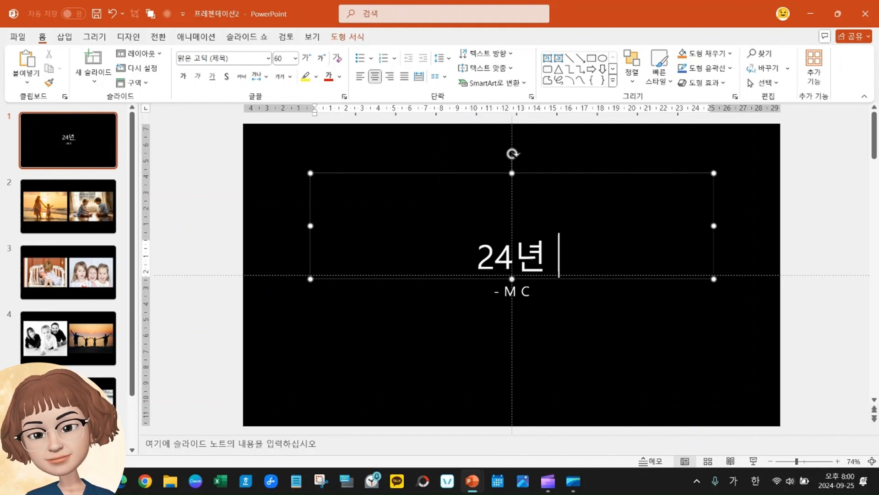
text(름)
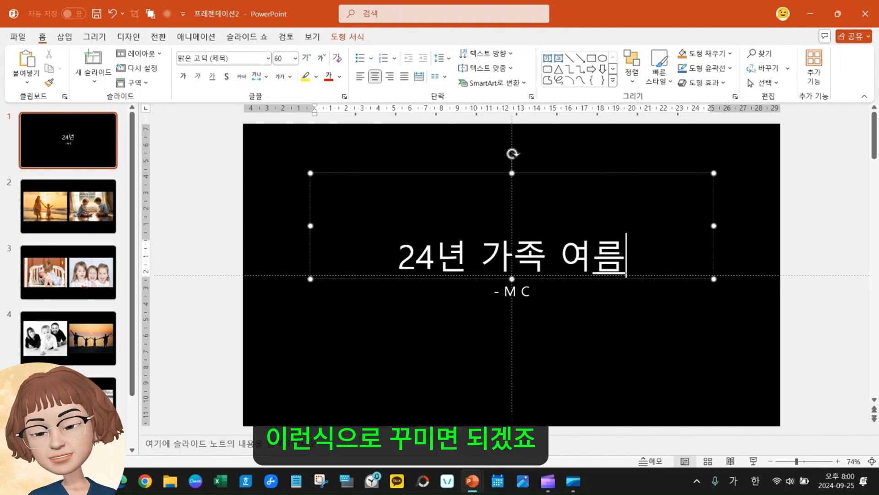
text( ㅎㅜ가)
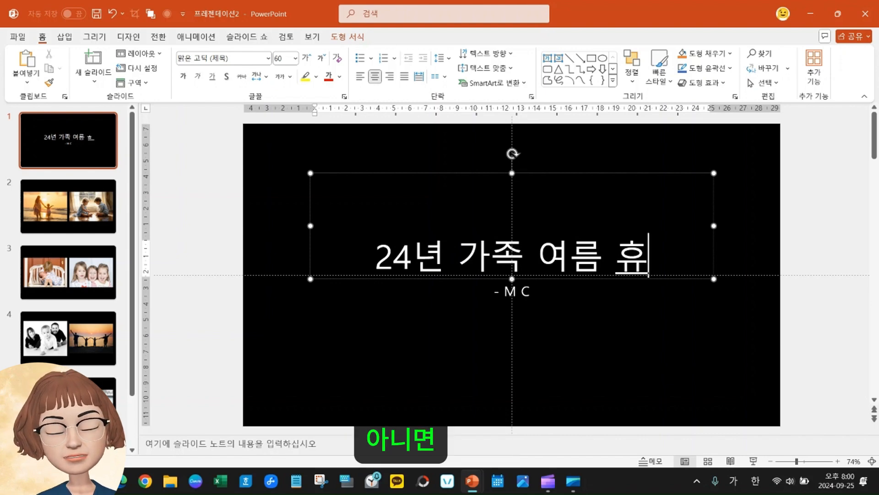
key(BackSpace)
key(BackSpace)
key(BackSpace)
key(BackSpace)
key(BackSpace)
key(BackSpace)
key(BackSpace)
key(BackSpace)
key(BackSpace)
key(BackSpace)
key(BackSpace)
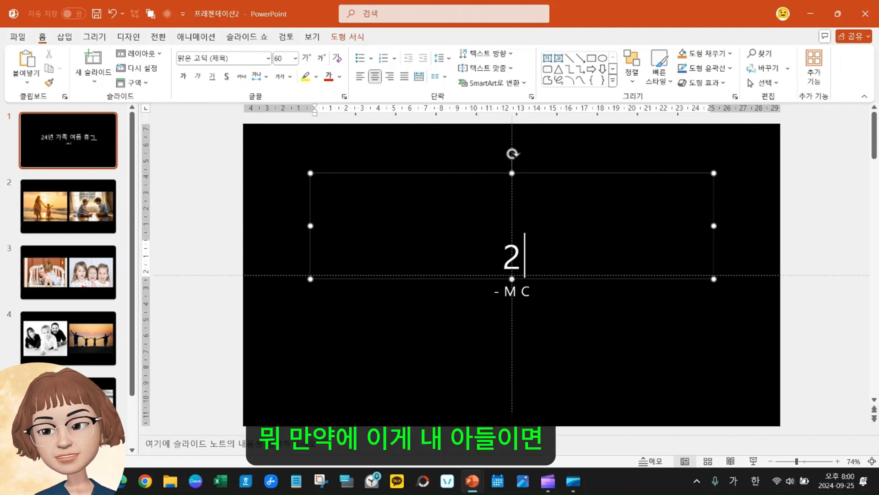
Enter 내 사랑하는 아이 성장 앨범 1 as the title on the first slide
text(내 사랑)
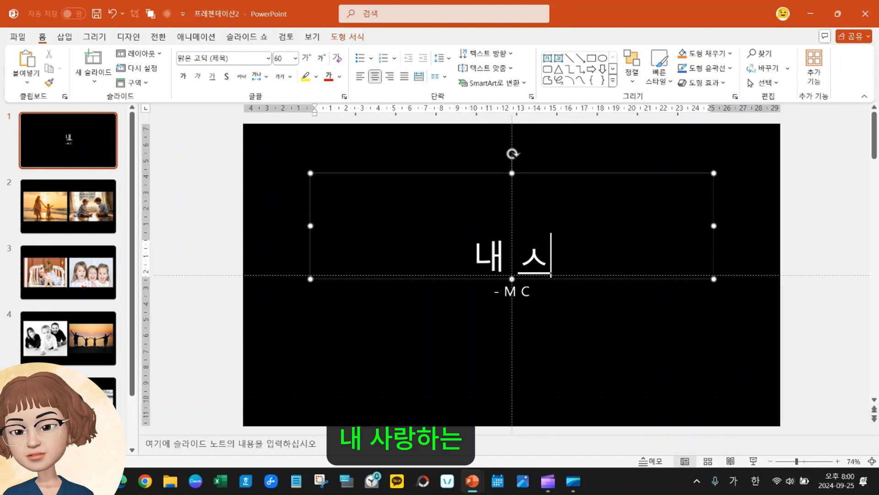
text(하는 )
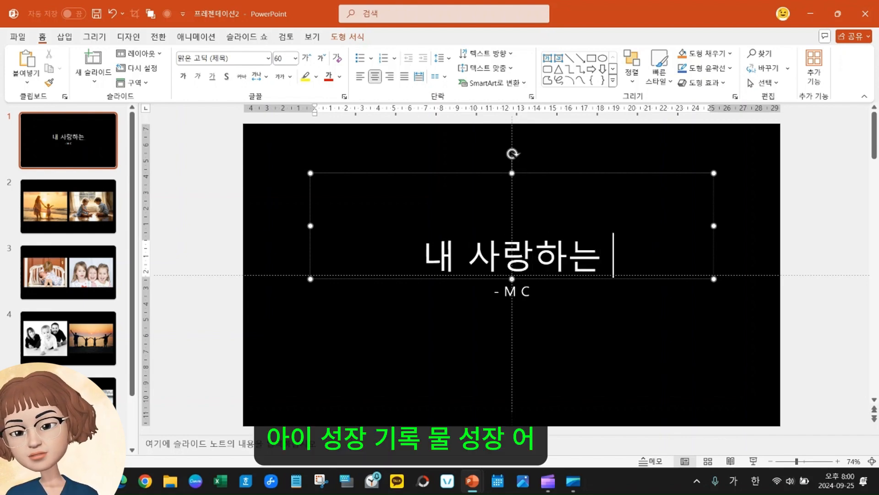
text(앙이 성장)
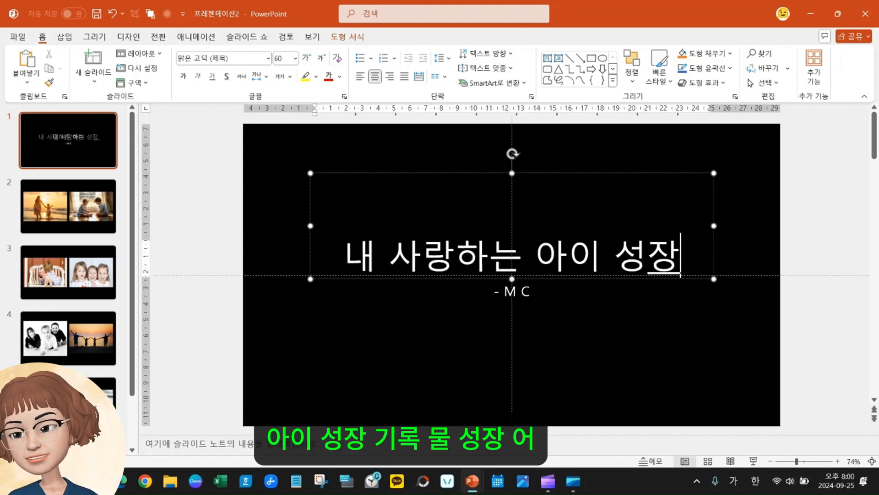
text( 길록 물)
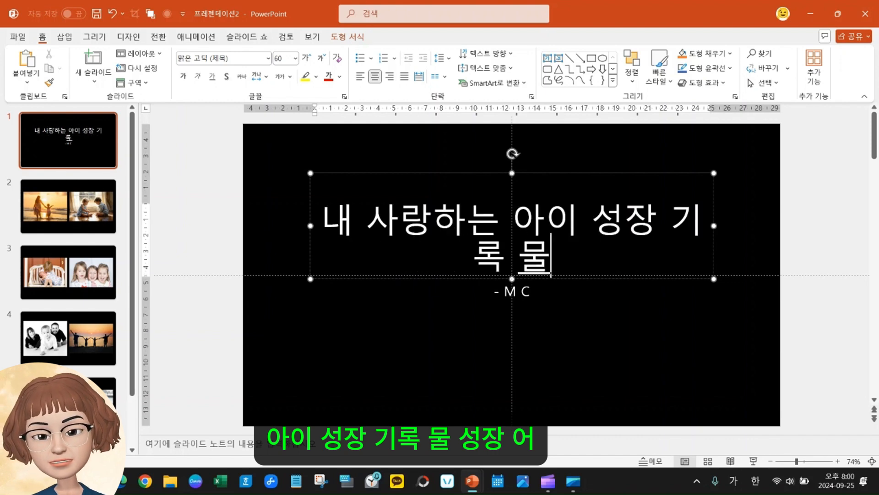
key(BackSpace)
key(BackSpace)
key(BackSpace)
key(BackSpace)
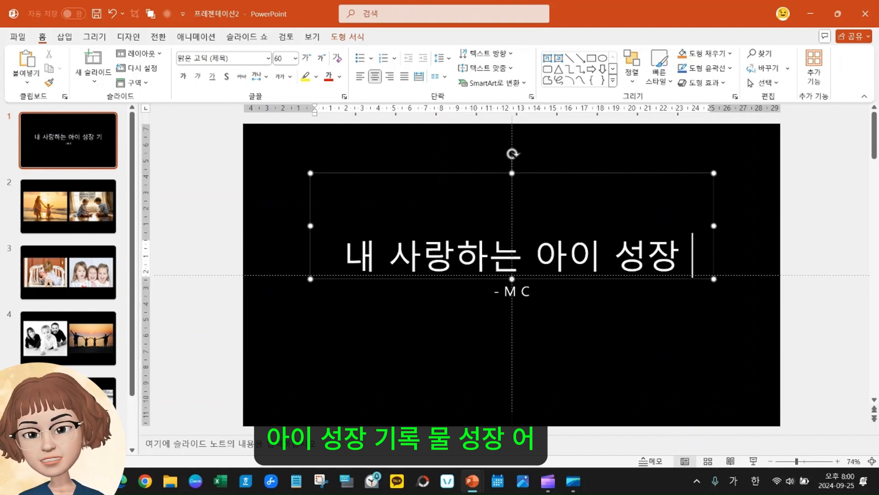
text(앨범)
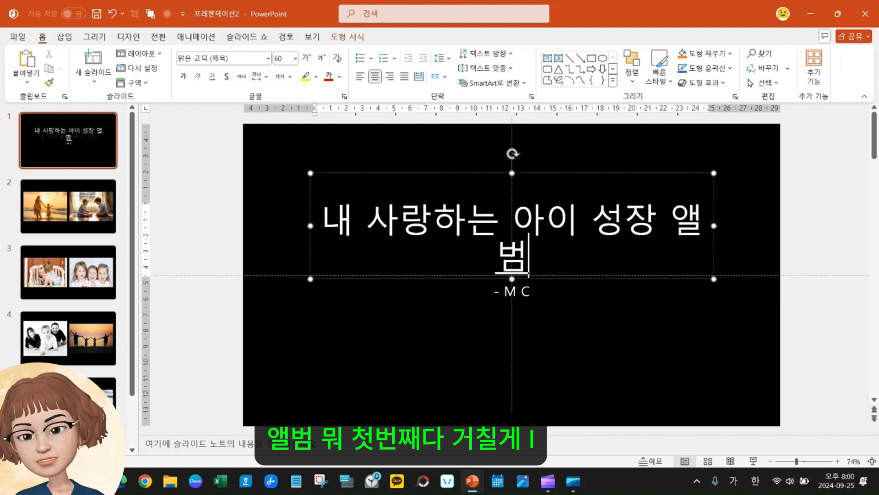
text( 1)
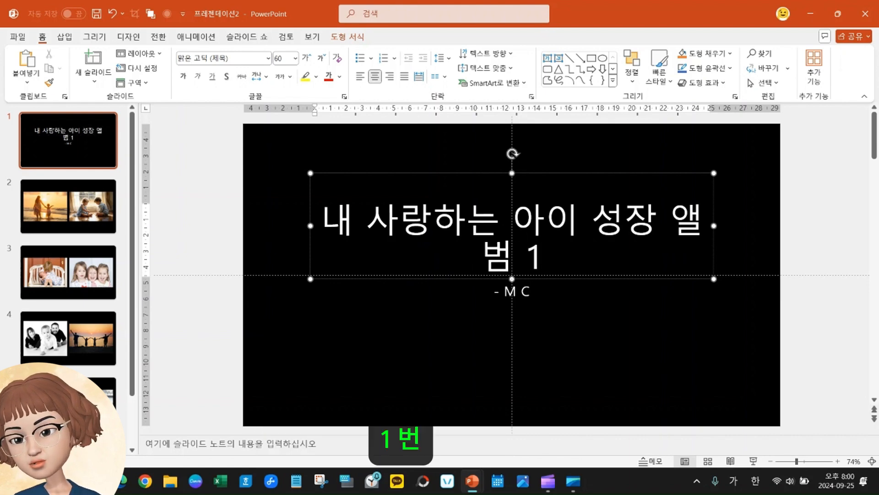
Set the title's font to a꼬마물고기 and widen its text box slightly from the lower-left corner
click(446, 173)
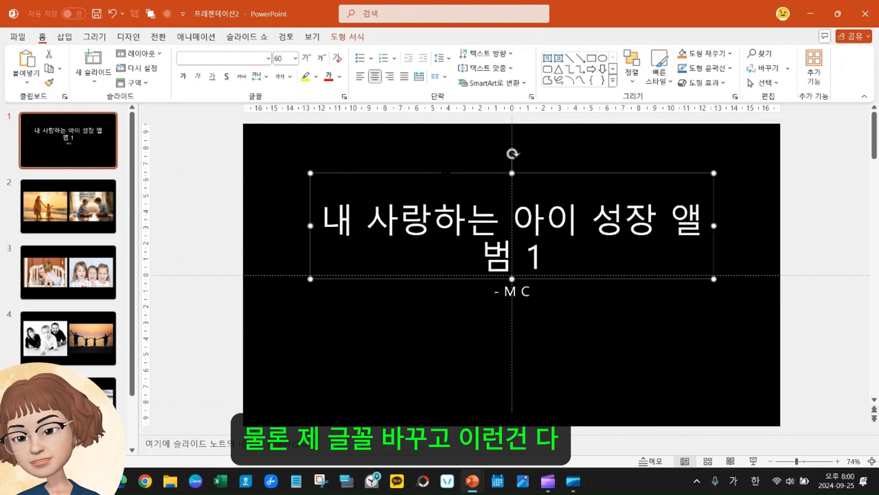
click(269, 58)
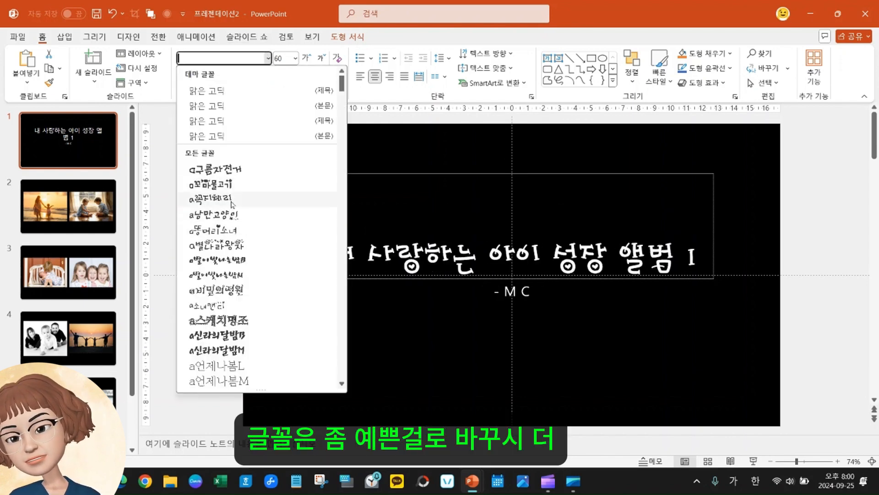
click(235, 185)
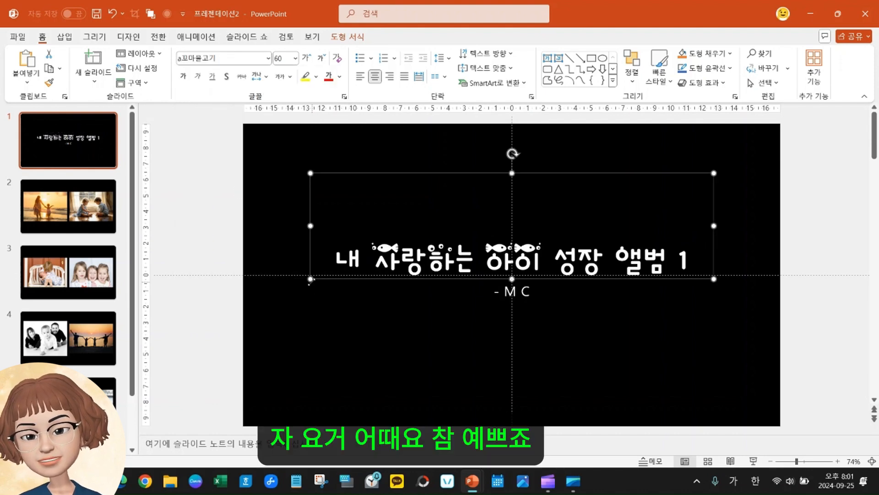
drag(309, 285, 295, 280)
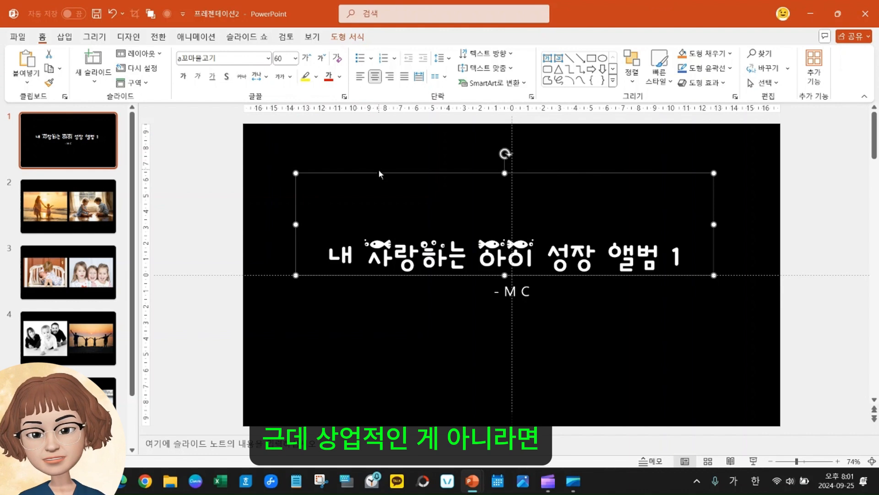
Color the first slide's title text light gold and set its font size to 72
click(340, 79)
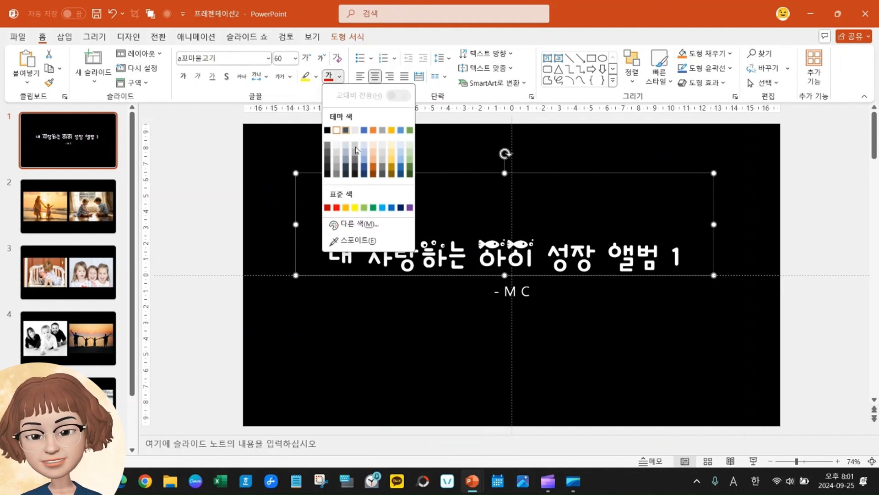
click(393, 166)
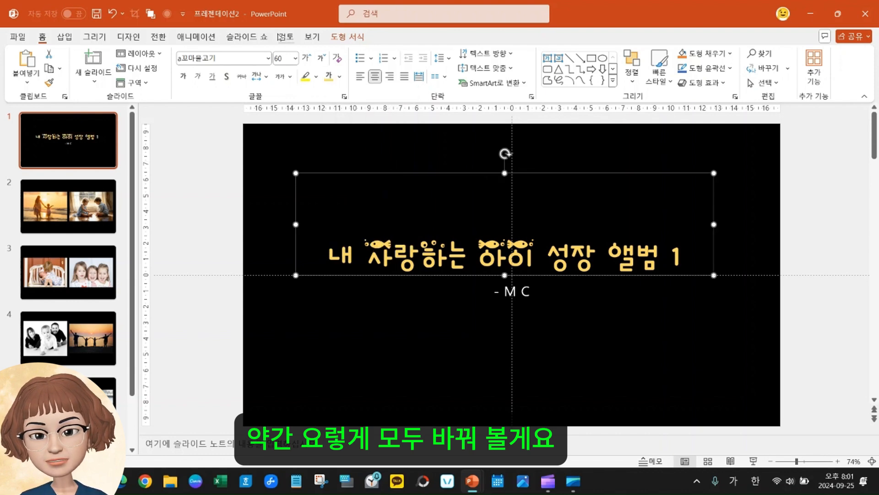
click(295, 58)
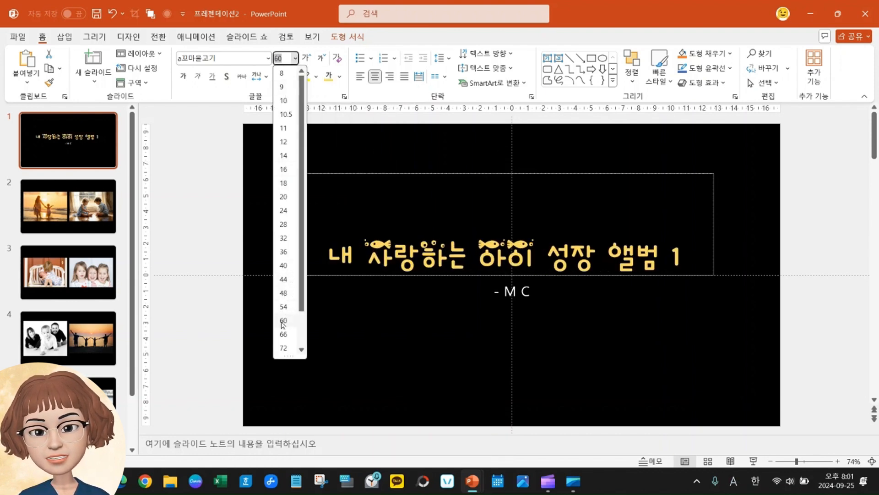
click(287, 347)
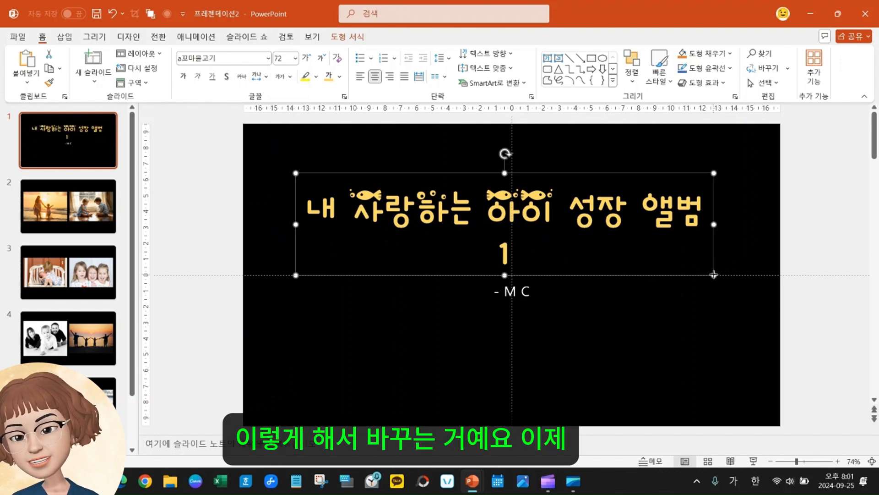
Widen the title's text box so the text fits on one line, and move it up, centered horizontally on the slide
drag(714, 274, 738, 275)
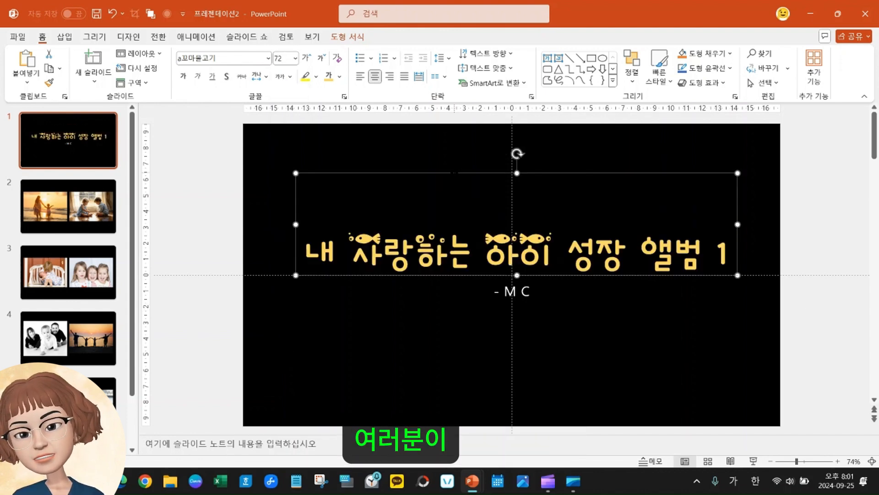
drag(458, 171, 455, 144)
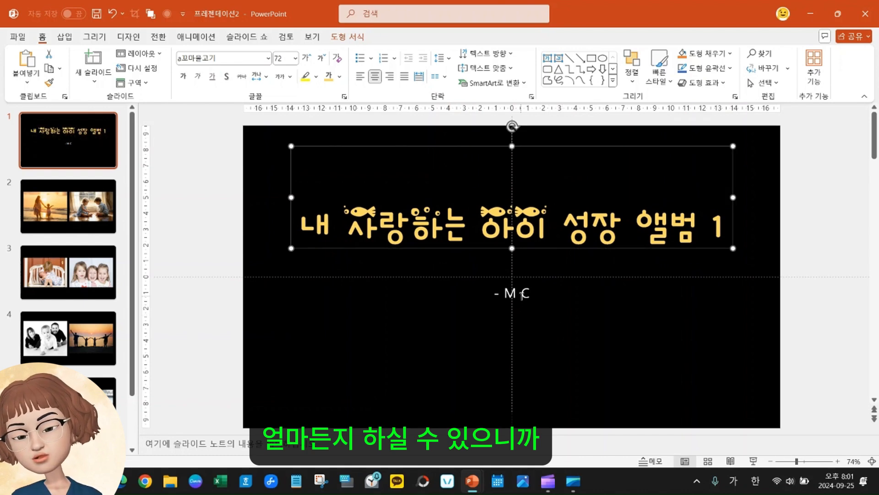
click(521, 293)
click(262, 263)
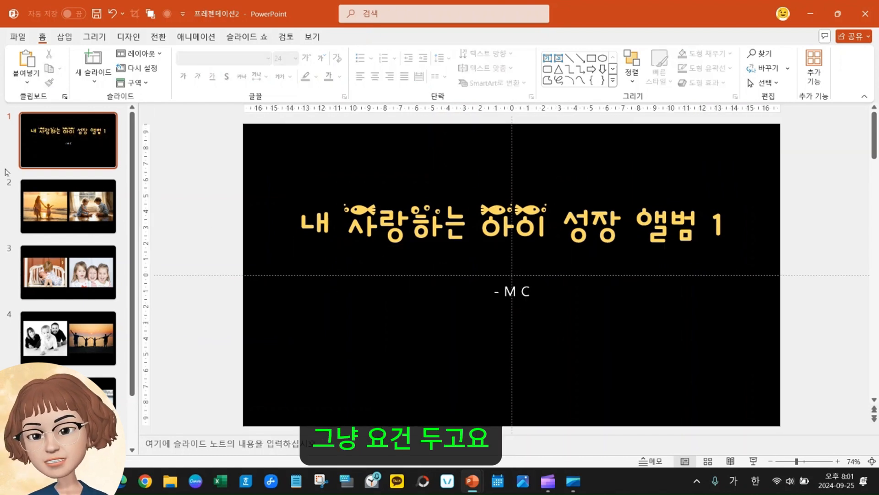
click(65, 205)
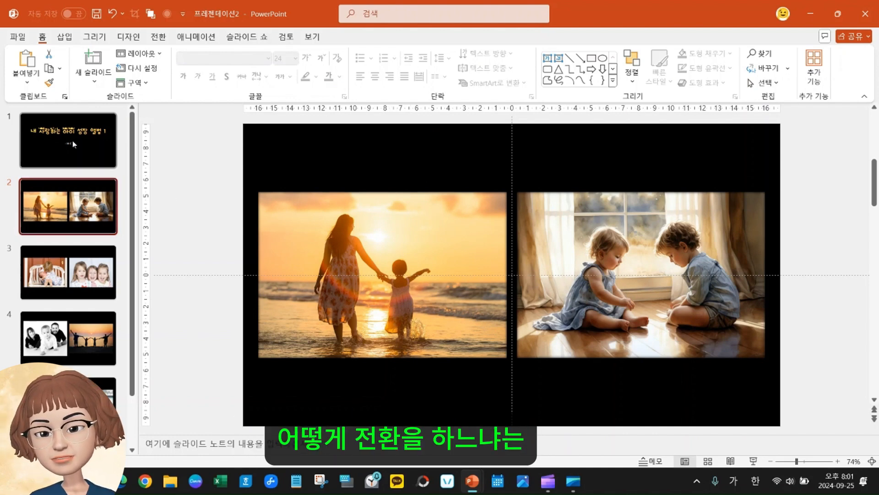
click(72, 141)
click(73, 201)
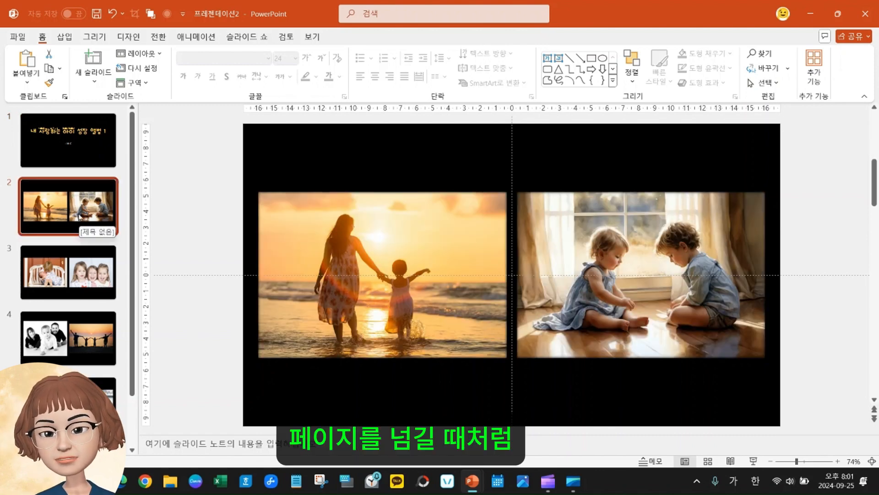
click(92, 144)
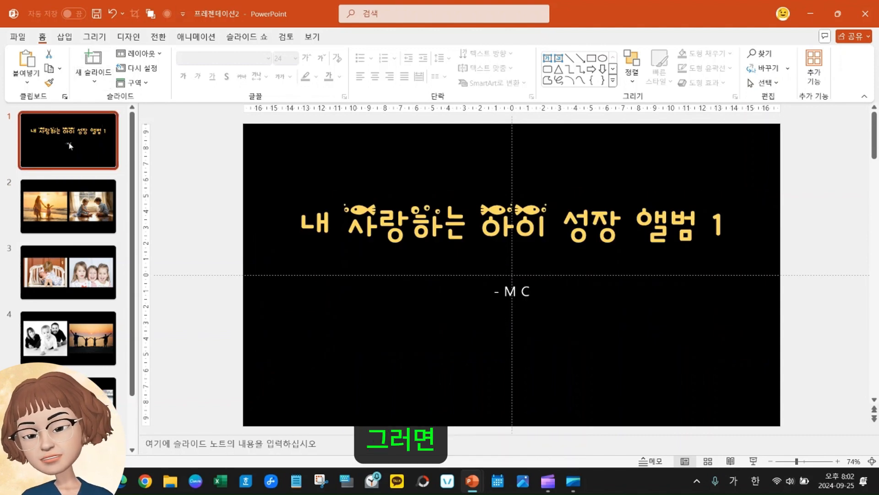
scroll(70, 157, down, 2)
scroll(40, 315, up, 2)
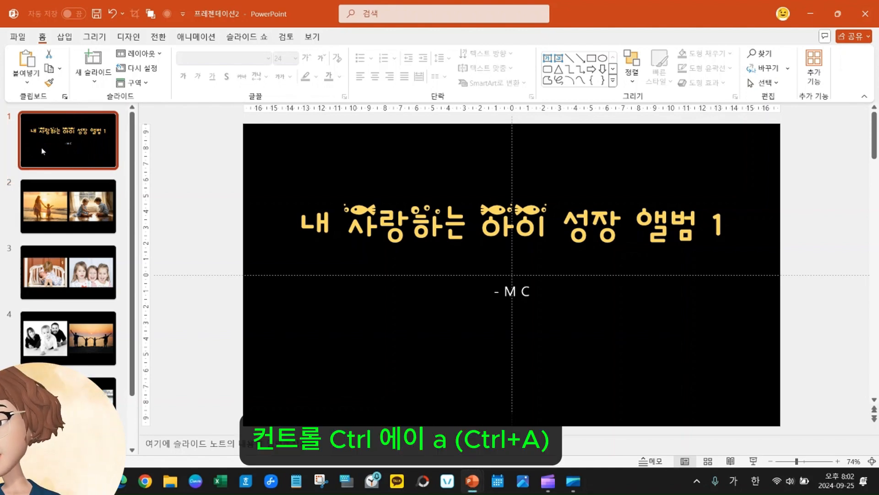
Apply the 흩어 뿌리기 transition to all slides of the album
key(ctrl+a)
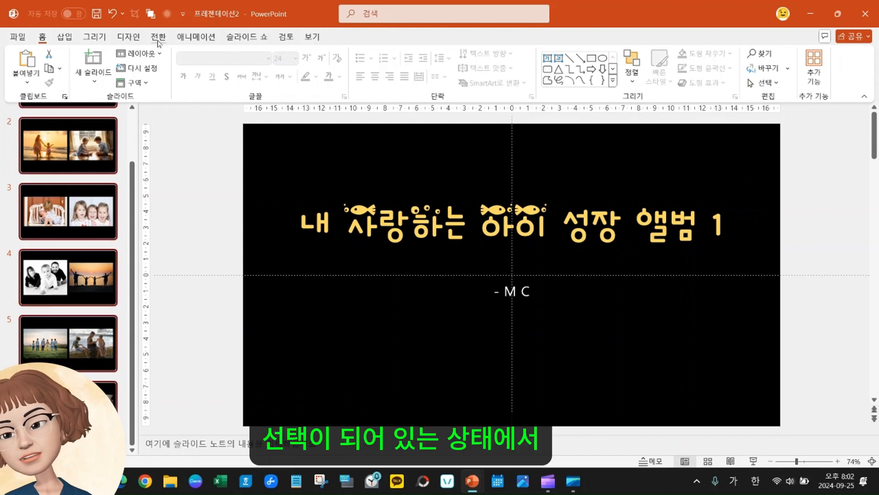
click(158, 39)
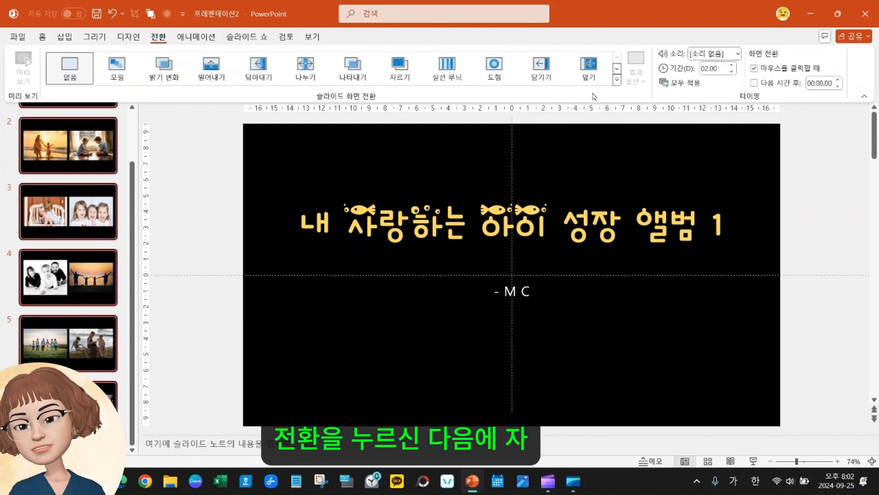
click(617, 80)
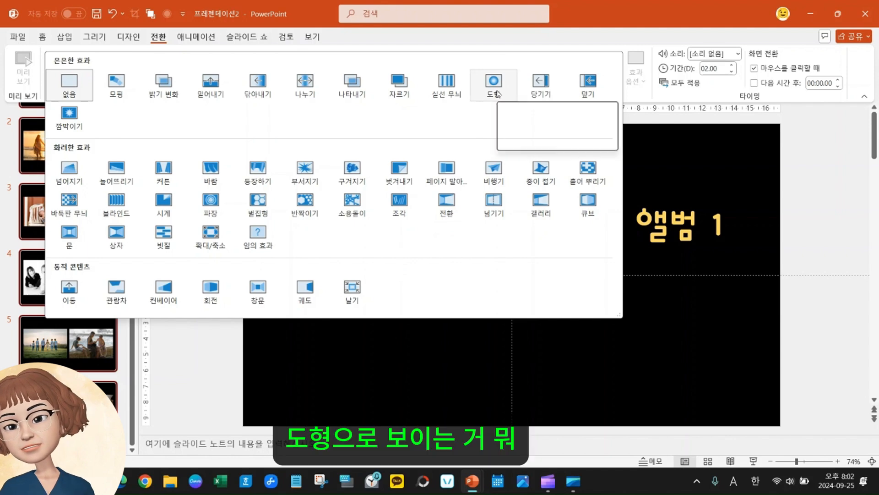
click(590, 169)
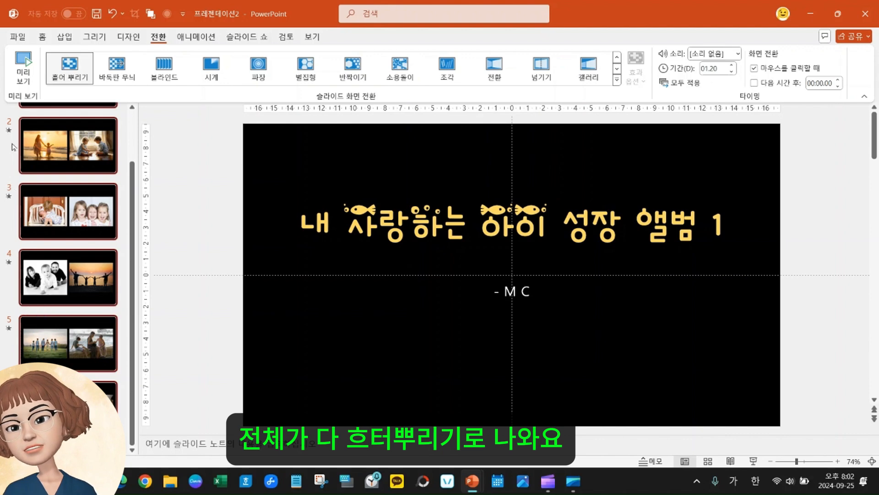
Play the slide show to its end to check the 흩어 뿌리기 transition, and return to editing
scroll(68, 275, up, 2)
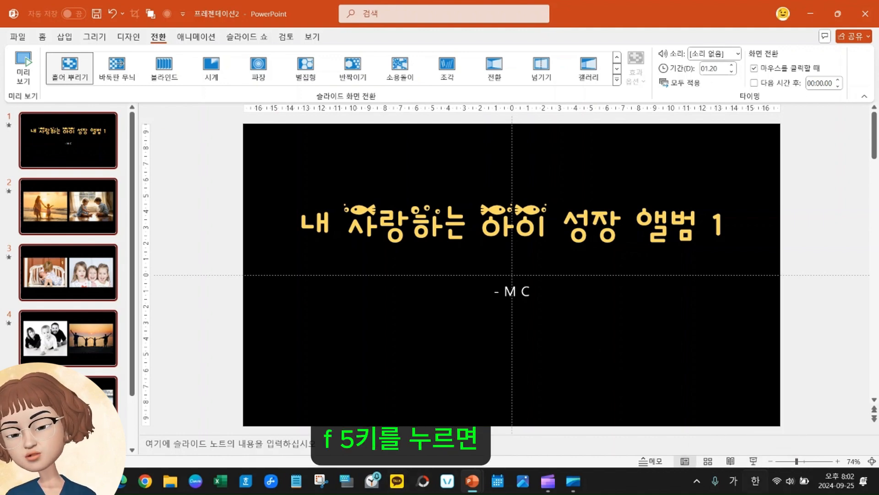
click(754, 464)
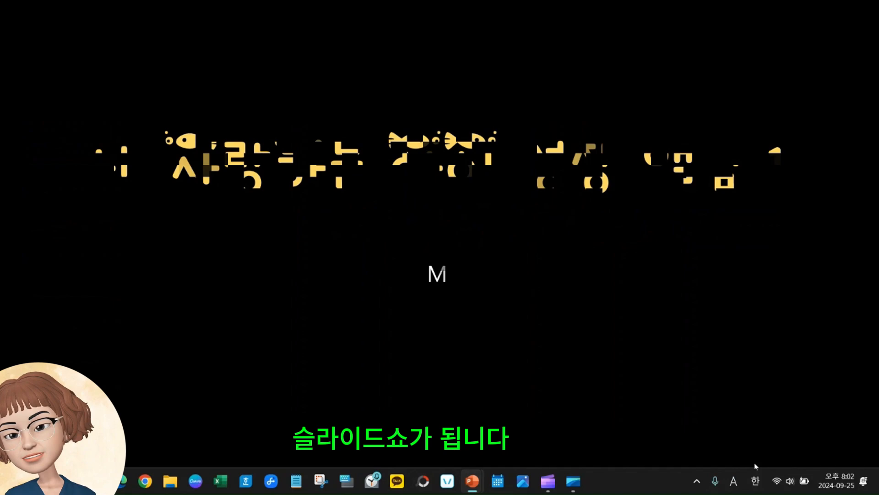
click(816, 442)
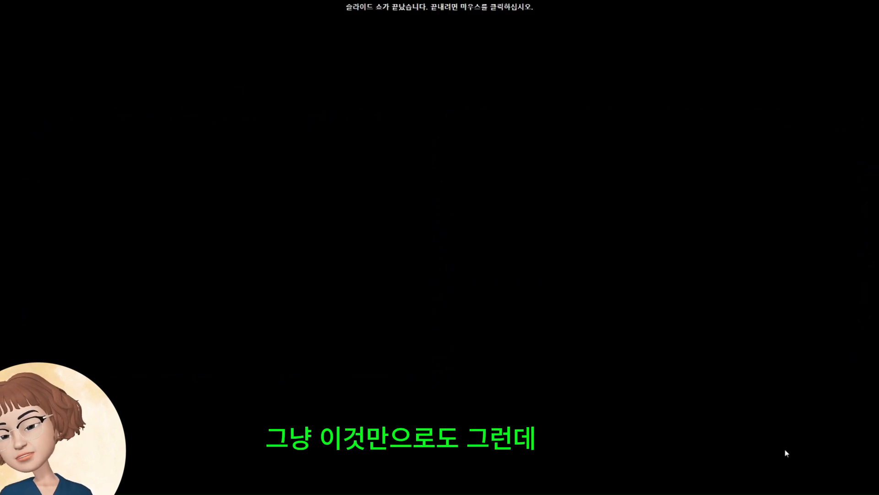
click(784, 451)
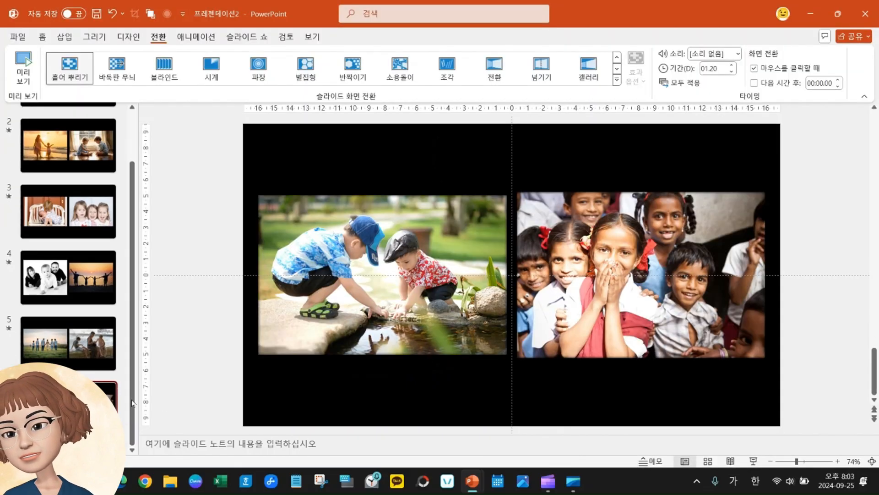
Try to turn off advancing on mouse click for all slides and start the slide show
key(ctrl+a)
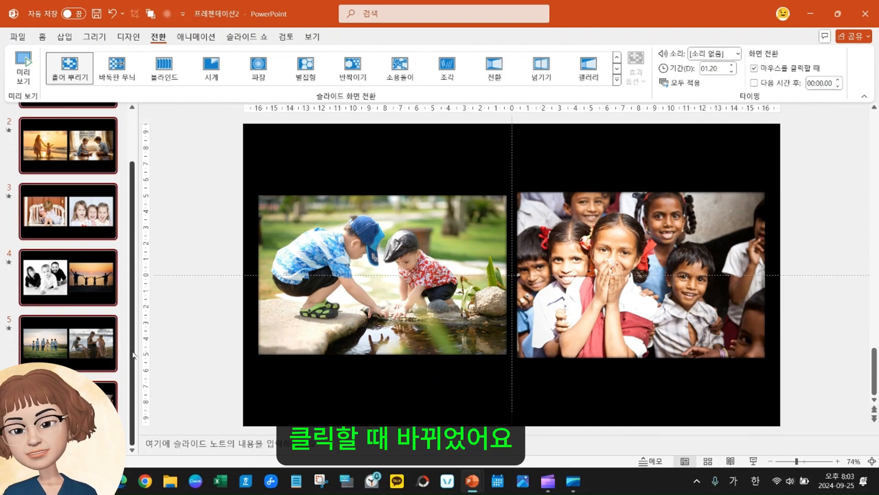
click(754, 69)
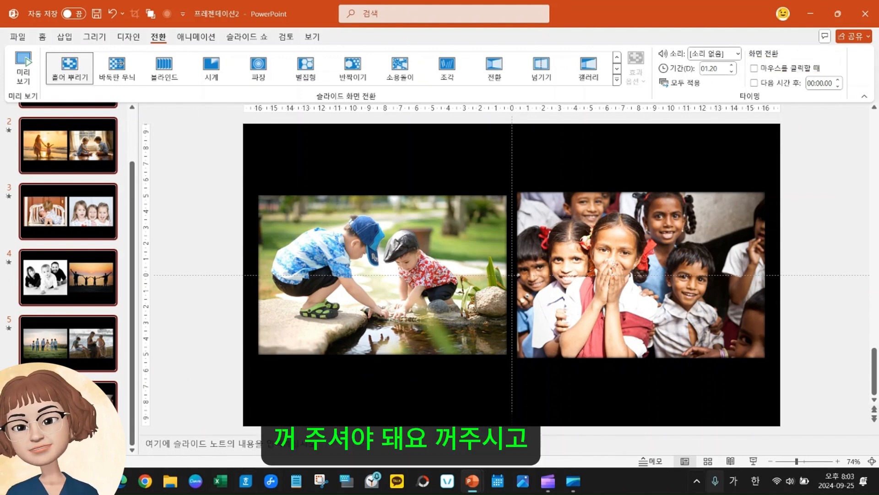
click(754, 460)
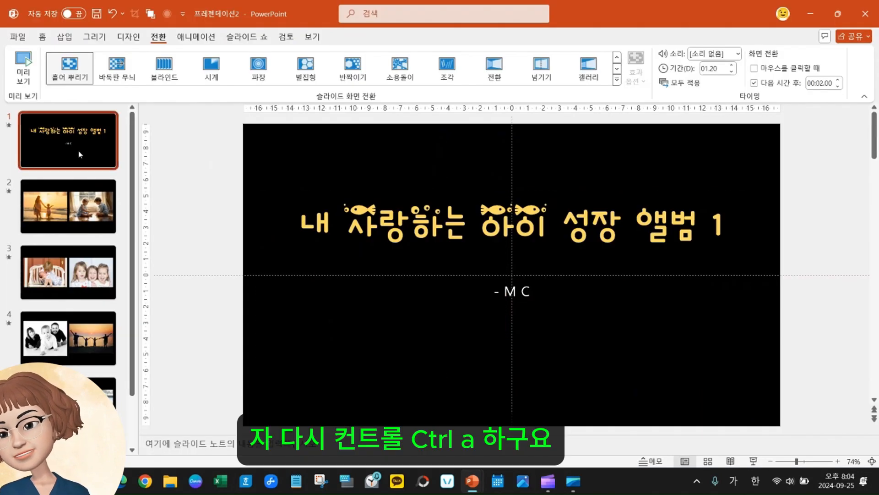
Make all slides advance automatically after 00:02.00 instead of on a mouse click
key(ctrl+a)
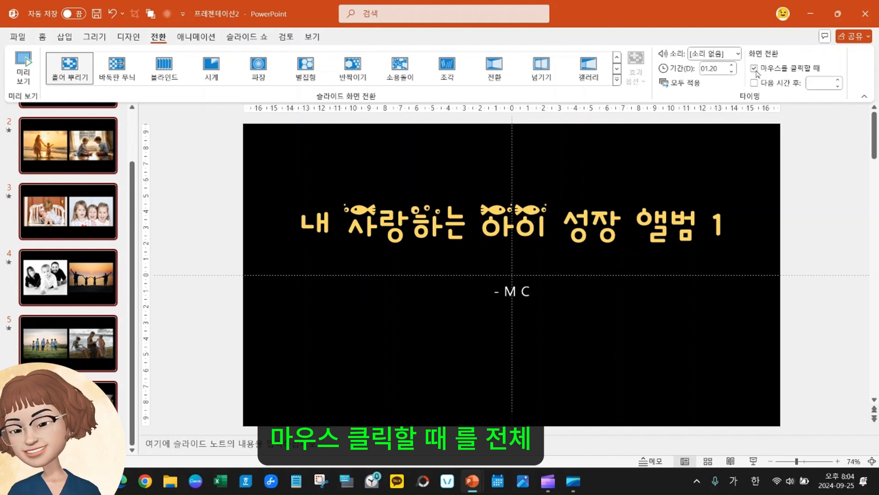
click(826, 82)
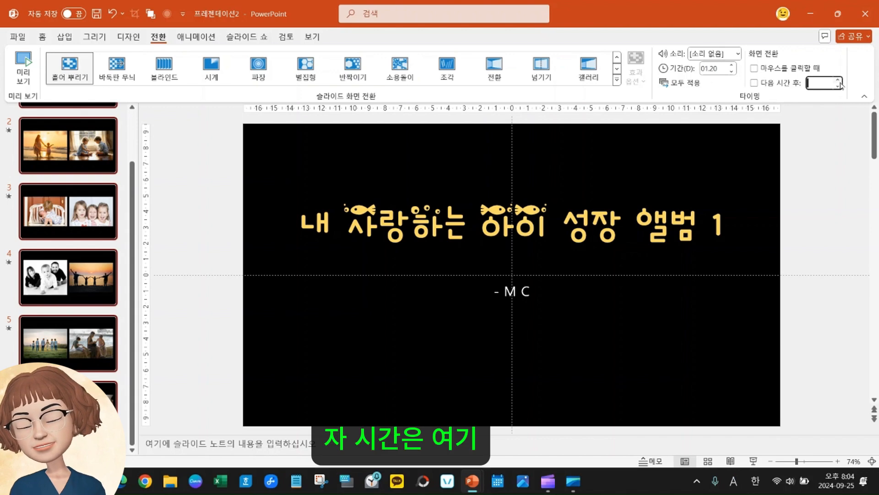
click(840, 81)
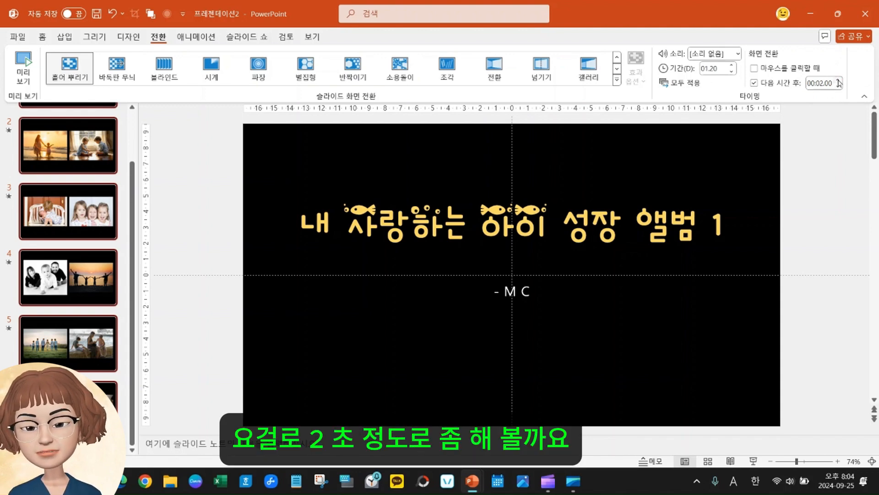
Play the slide show through to check the automatic two-second advance, and exit it
scroll(65, 237, up, 2)
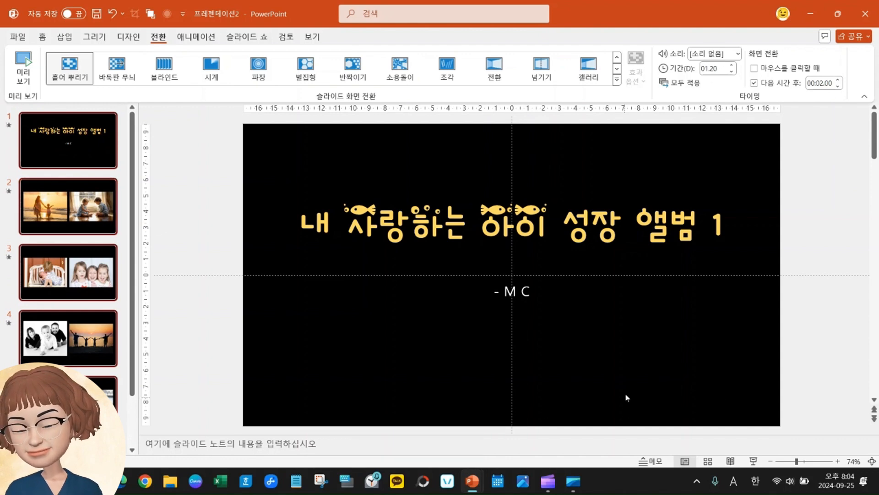
click(754, 461)
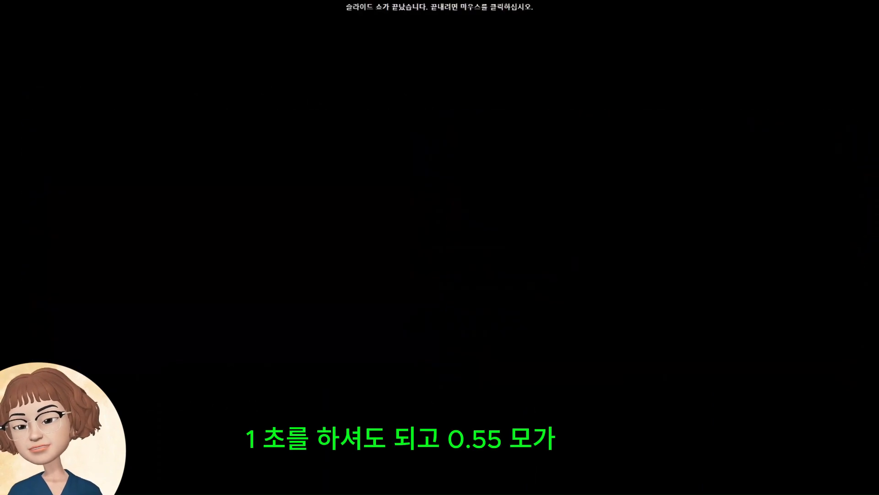
key(Escape)
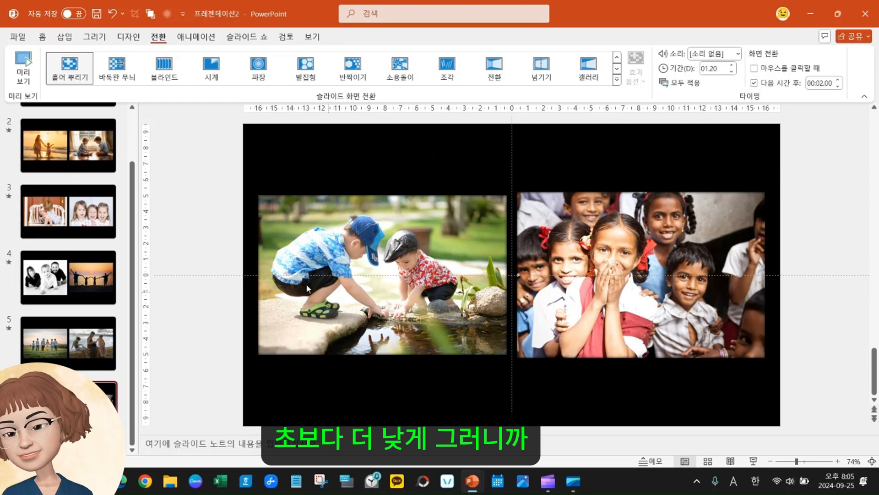
scroll(142, 297, up, 1)
scroll(142, 297, up, 1)
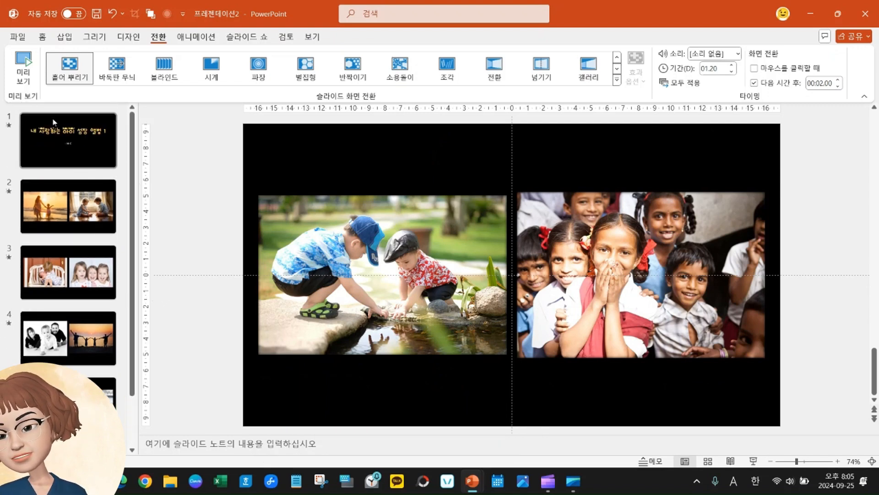
click(80, 138)
click(69, 206)
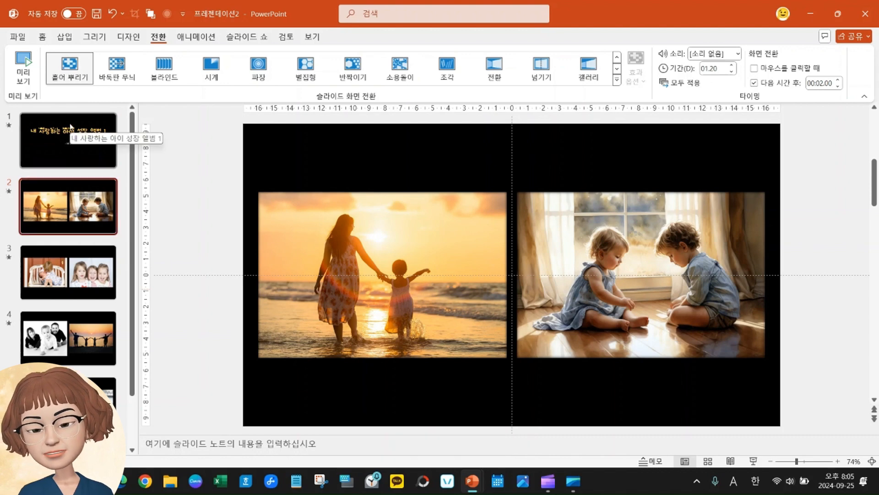
Try the 벌집형 transition on all slides and replace it with the 소용돌이 transition
click(71, 127)
key(ctrl+a)
scroll(69, 123, down, 1)
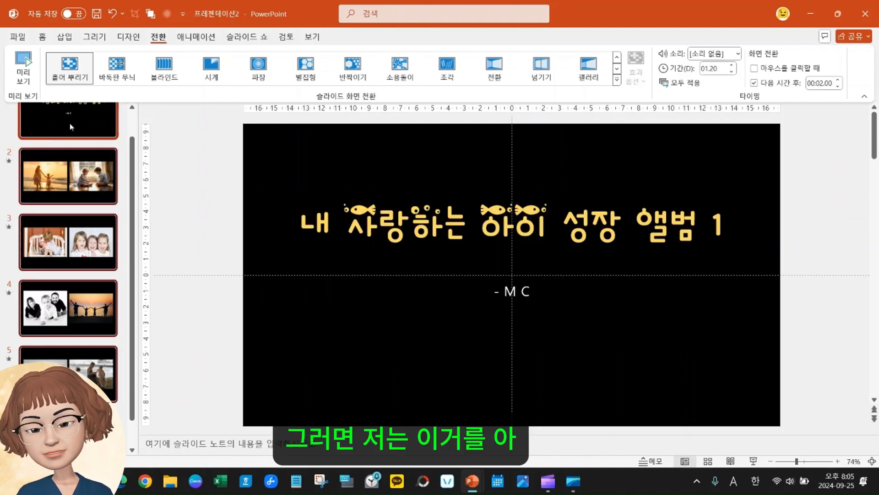
click(306, 68)
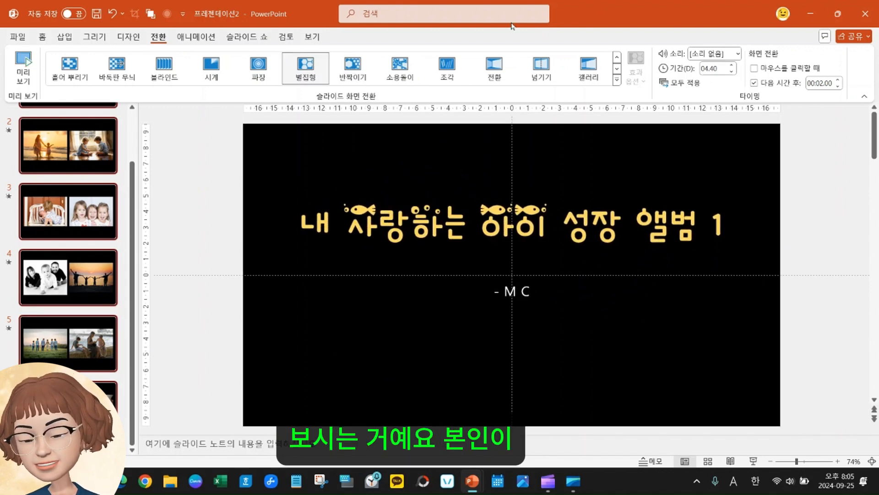
click(402, 67)
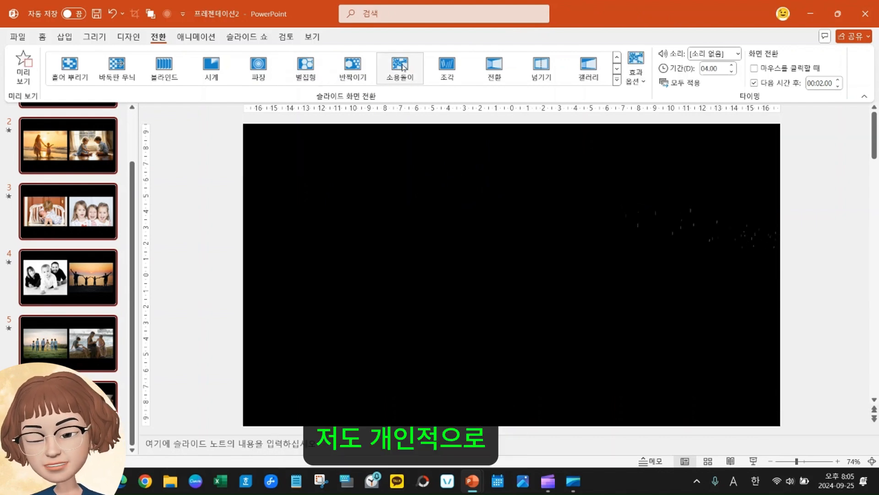
click(403, 66)
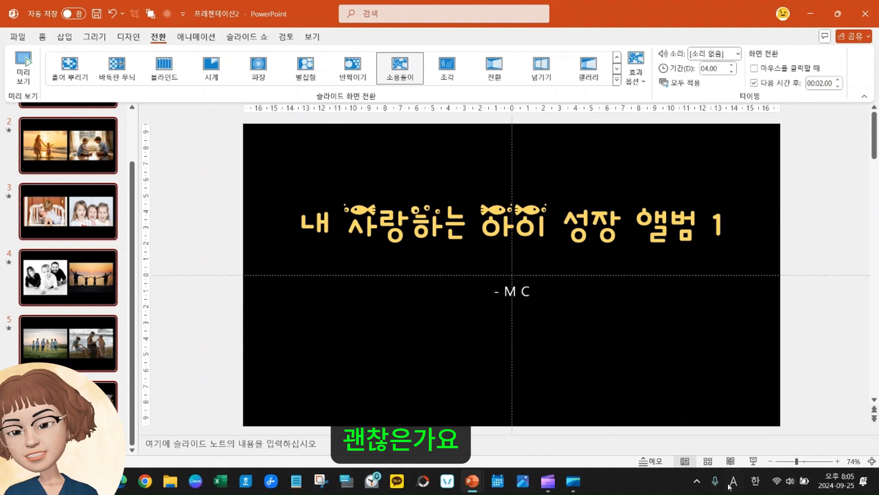
Play the slide show to check the 소용돌이 transition between slides, and exit it
click(753, 461)
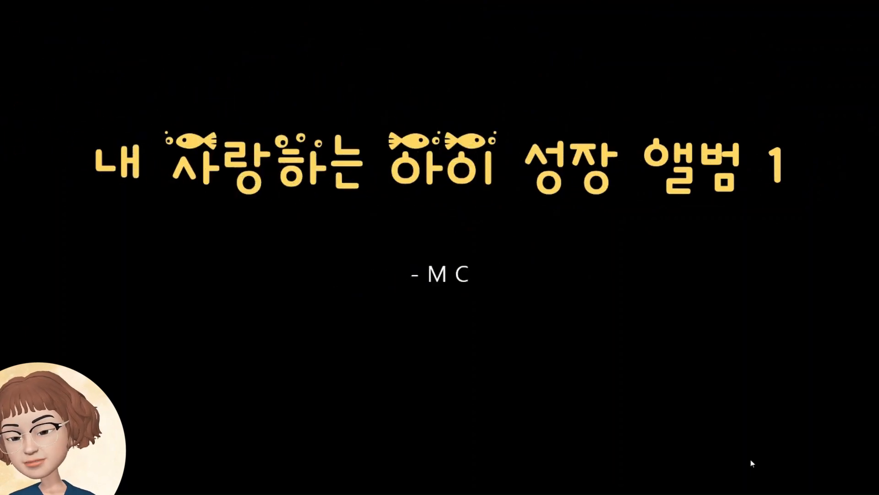
click(752, 463)
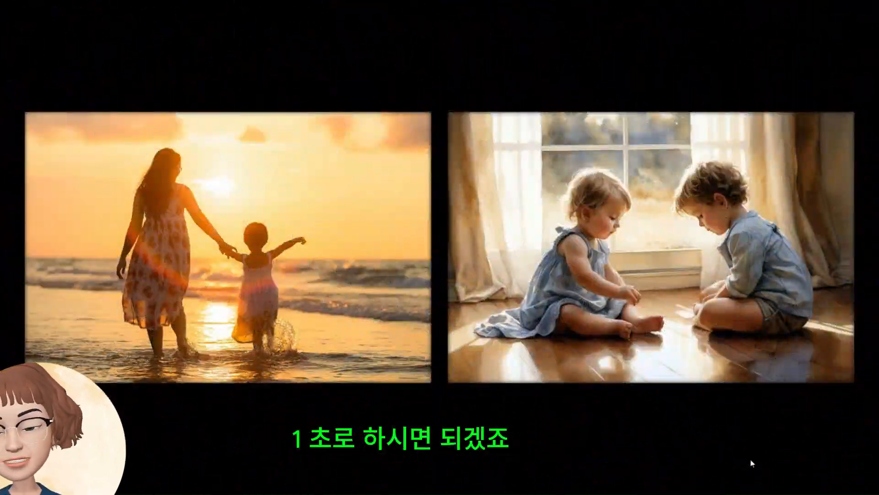
click(752, 463)
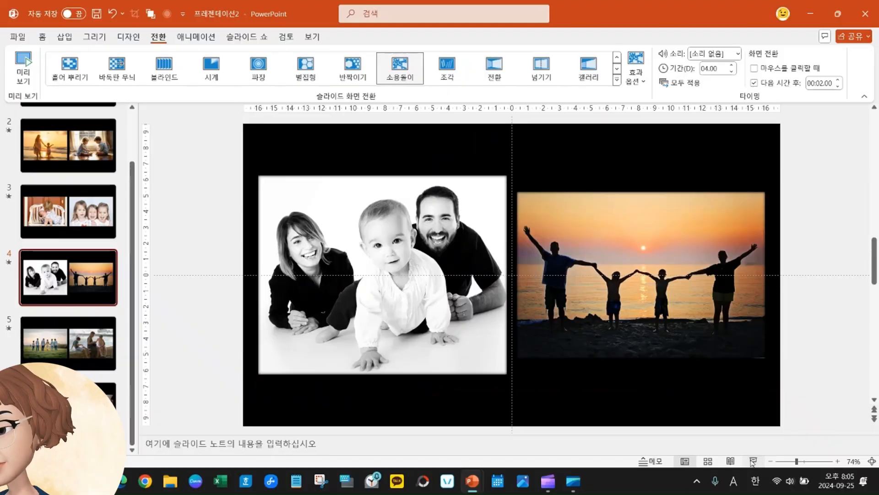
Return to the title slide and look at its subtitle text box without editing it
scroll(81, 228, up, 2)
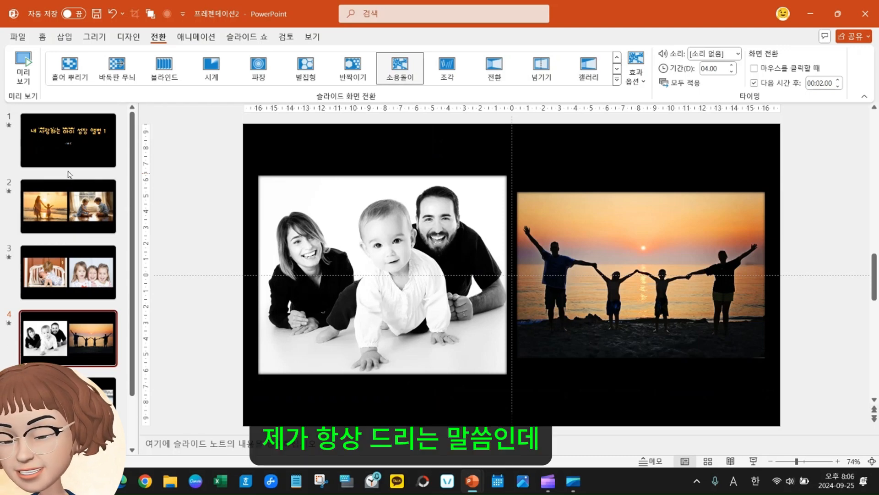
click(99, 144)
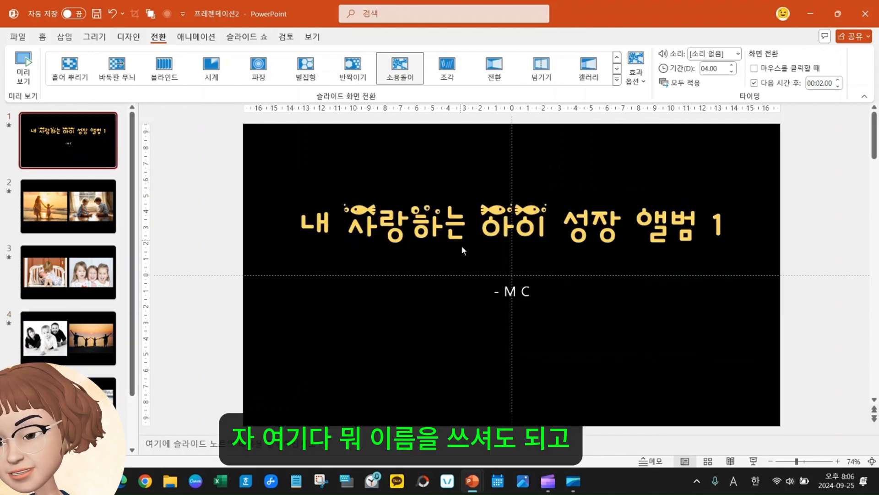
click(511, 297)
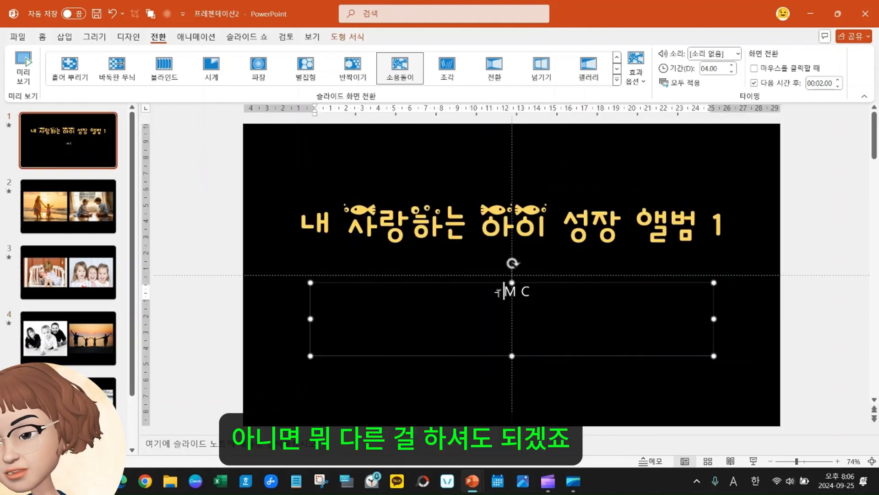
click(459, 260)
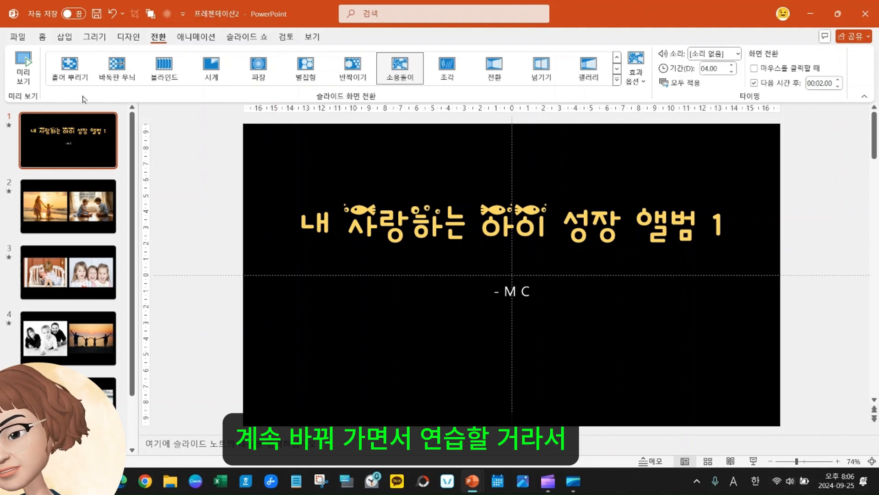
Save the presentation as 사진 앨범 1 in the Dasan2 folder on drive D:
click(97, 13)
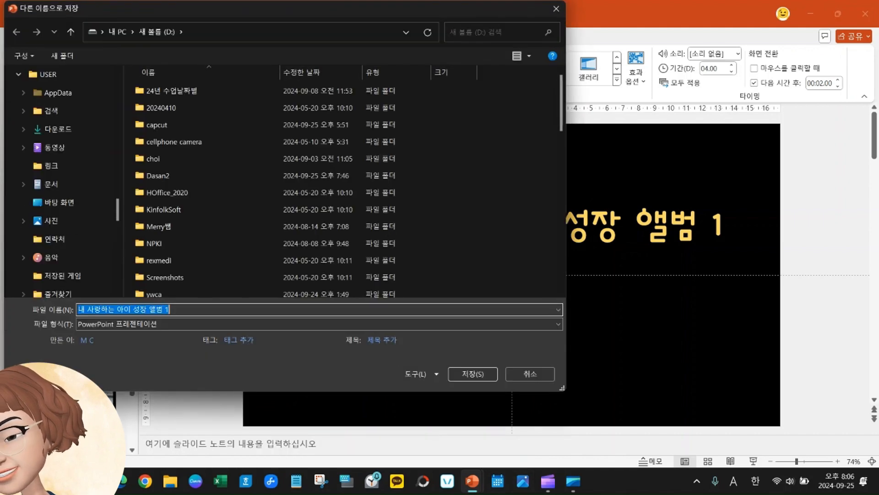
text(tk)
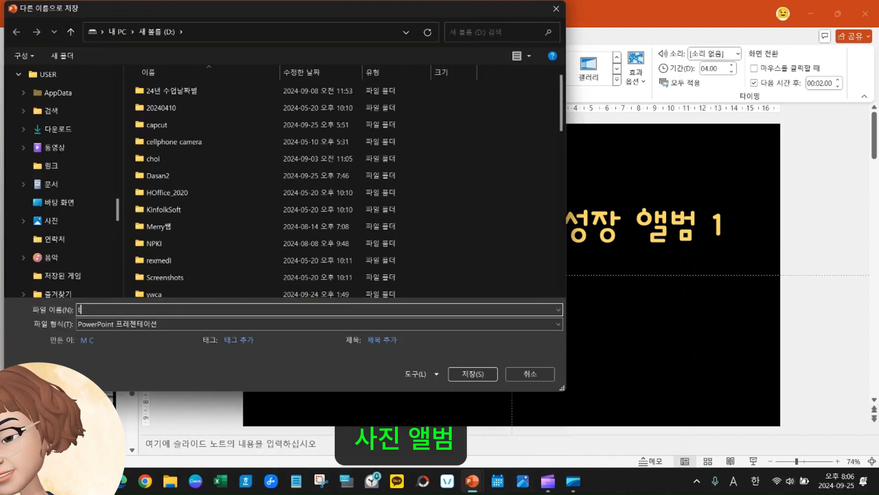
key(Hangul)
text(사지)
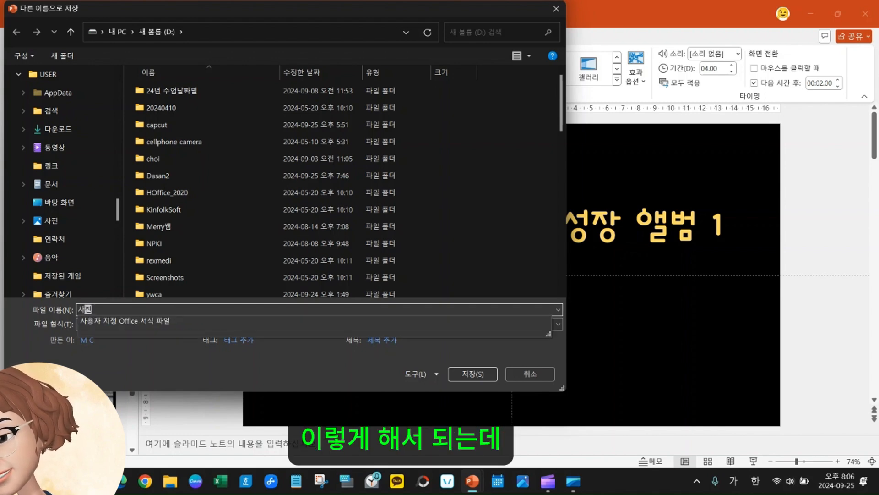
text( 앨범 1)
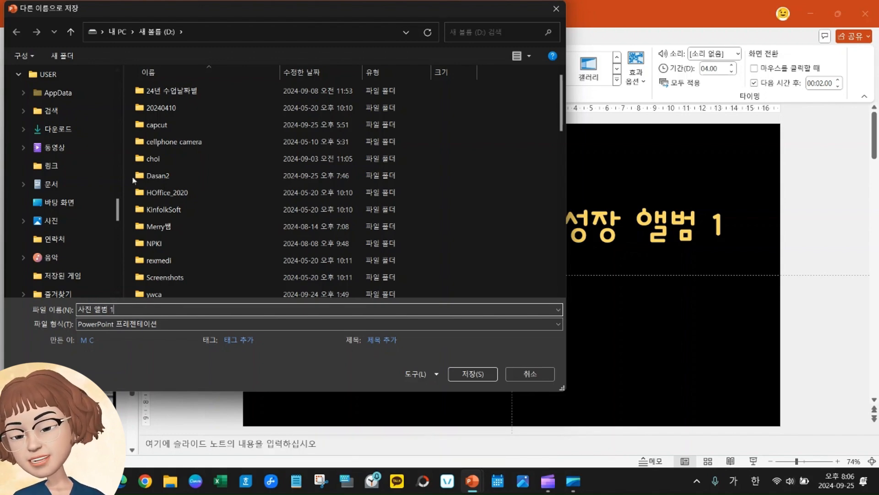
click(156, 176)
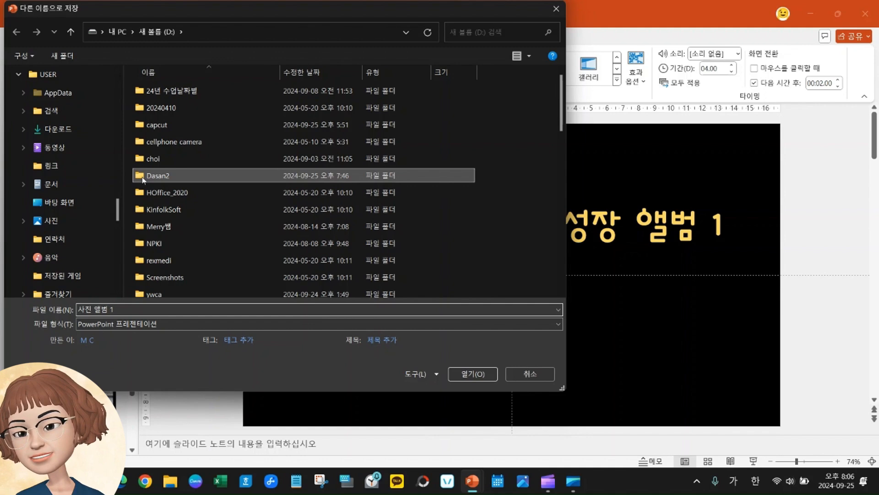
click(479, 375)
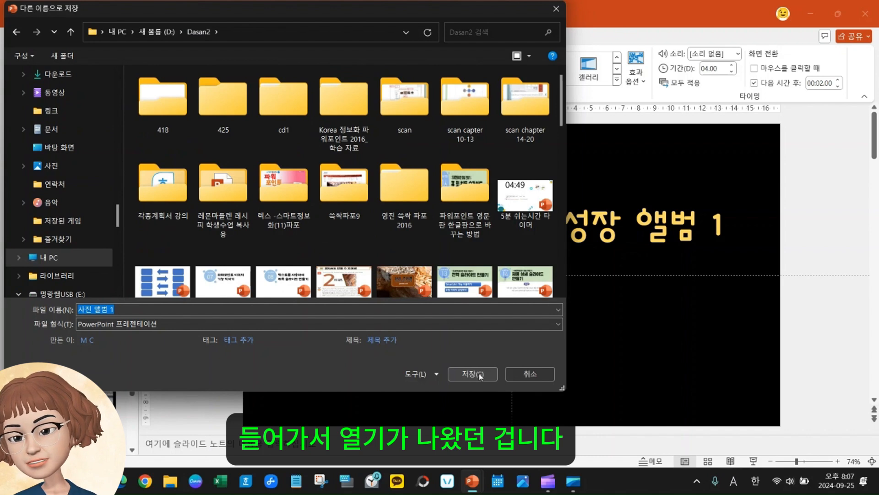
click(478, 375)
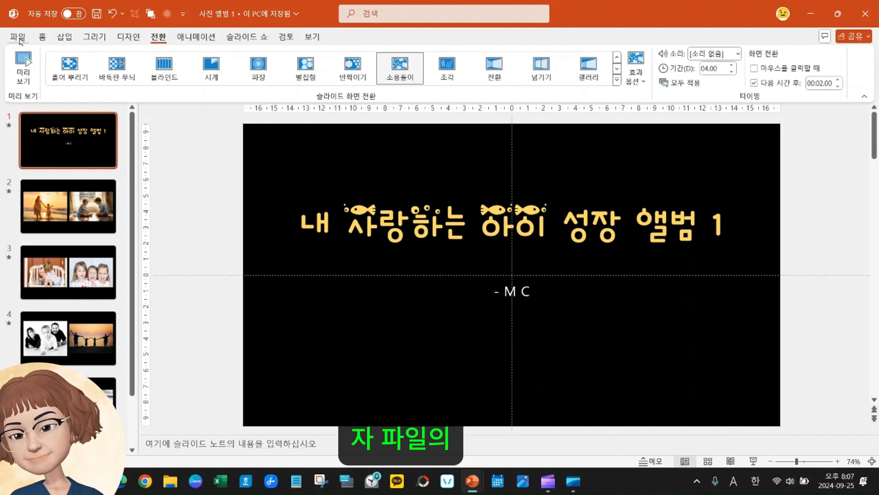
Export the album as a Full HD(1080p) MPEG-4 video with 03.00 seconds per slide, saved as 사진 앨범 1 in the Dasan2 folder
click(19, 37)
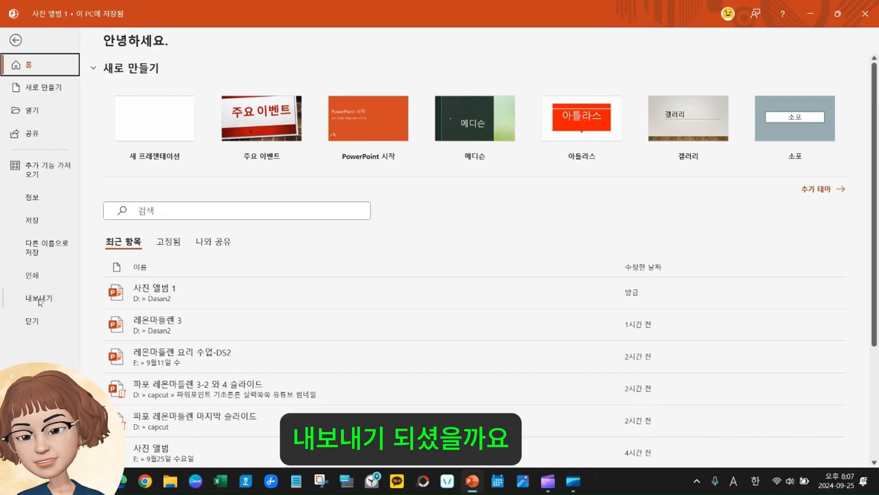
click(40, 300)
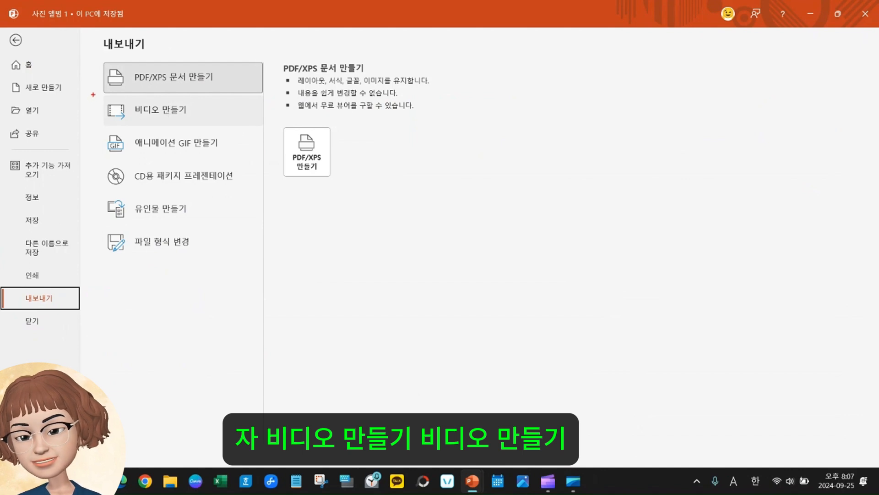
click(198, 113)
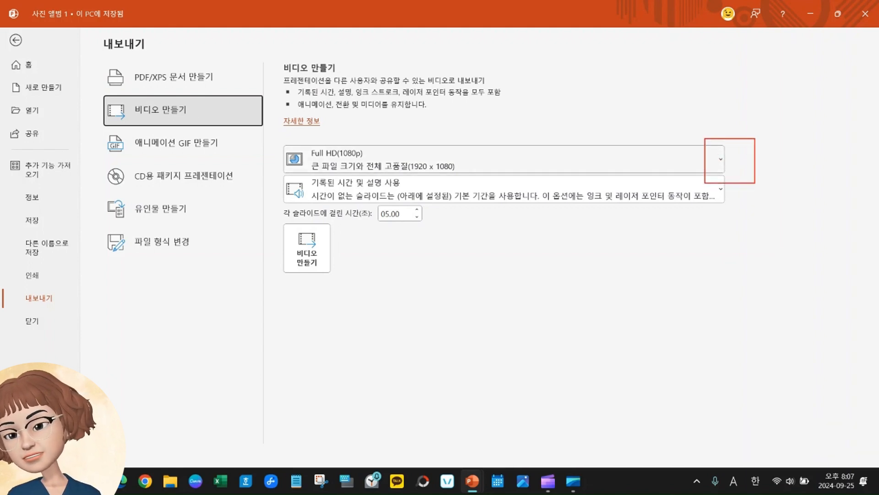
click(720, 161)
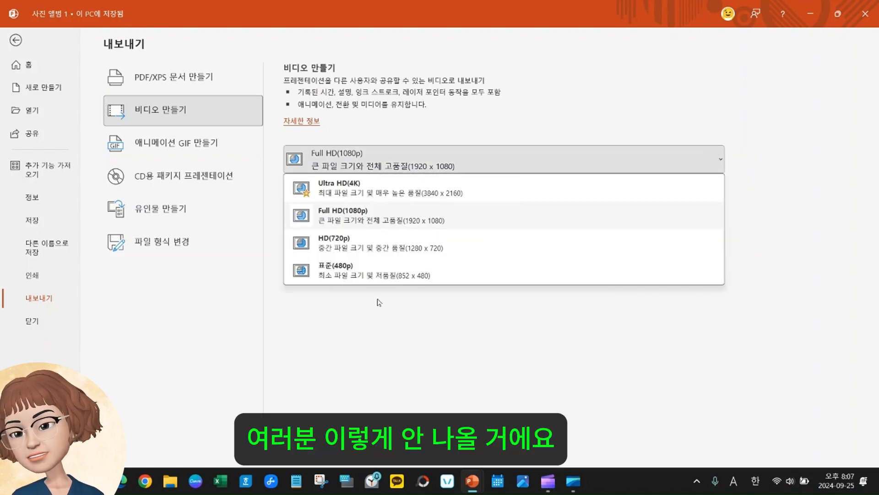
key(Escape)
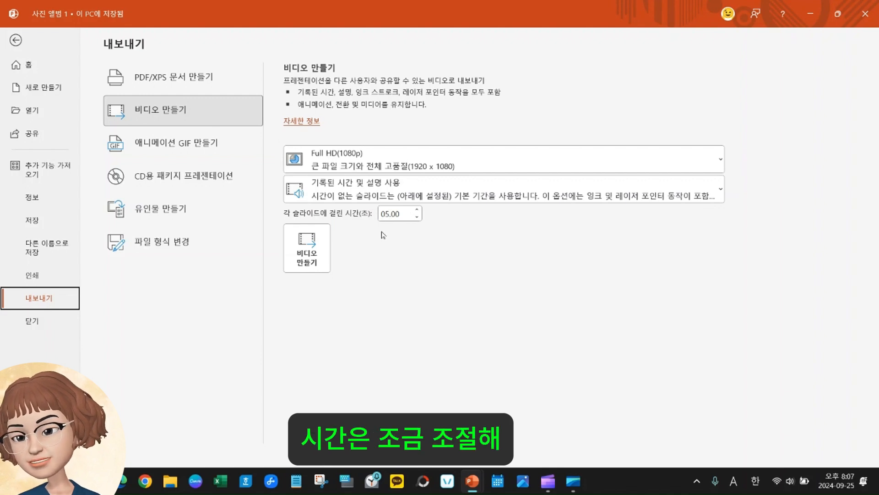
click(417, 218)
click(417, 218)
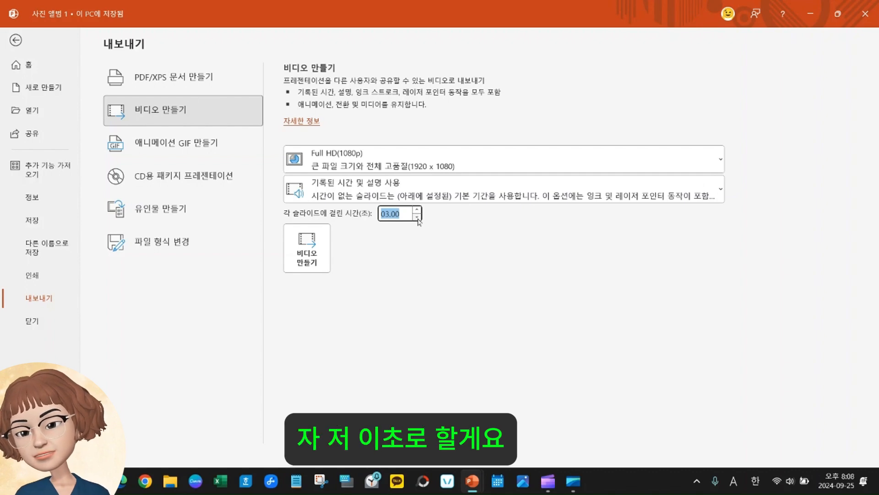
click(305, 240)
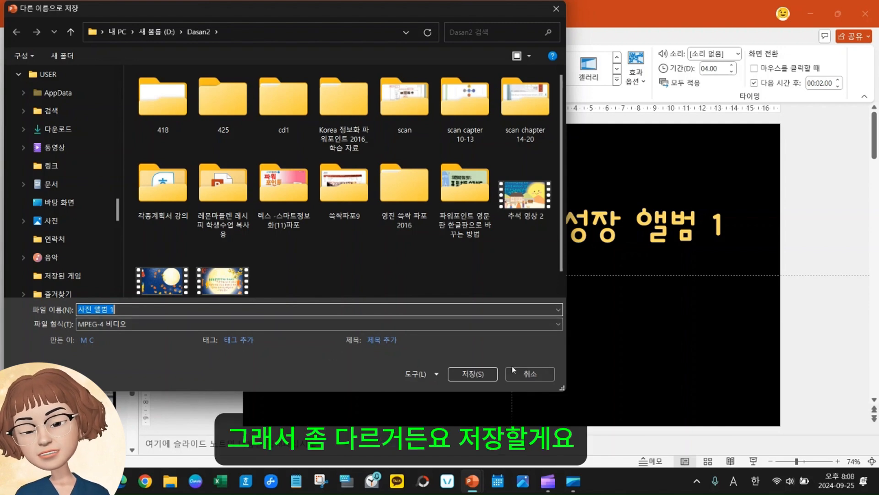
click(472, 374)
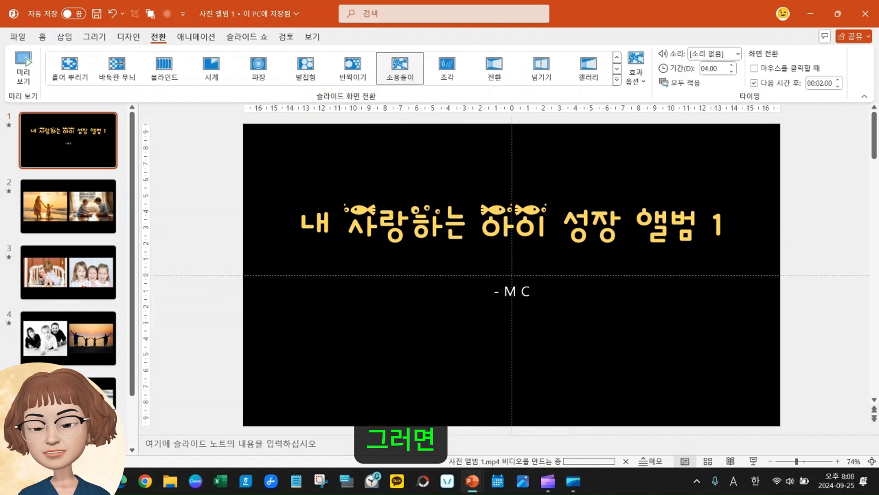
Switch to File Explorer, search the Dasan2 folder on drive D: for 사진 and select the 사진 앨범 1 video
click(172, 482)
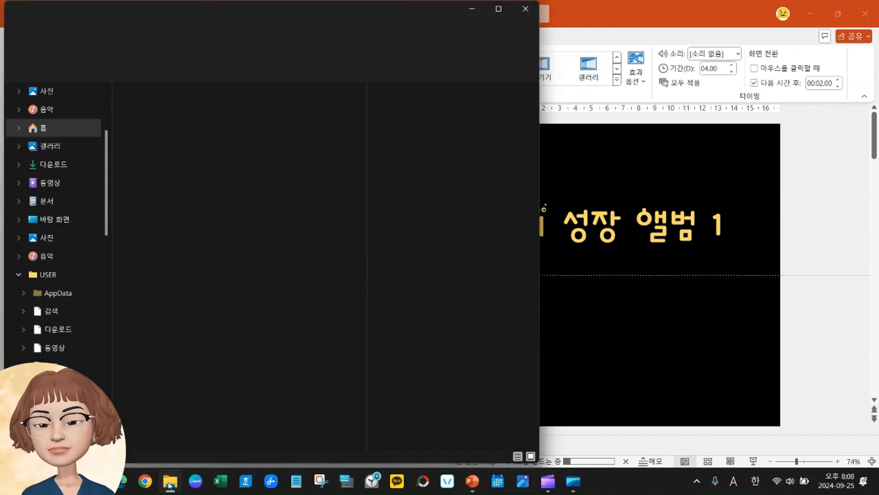
click(169, 485)
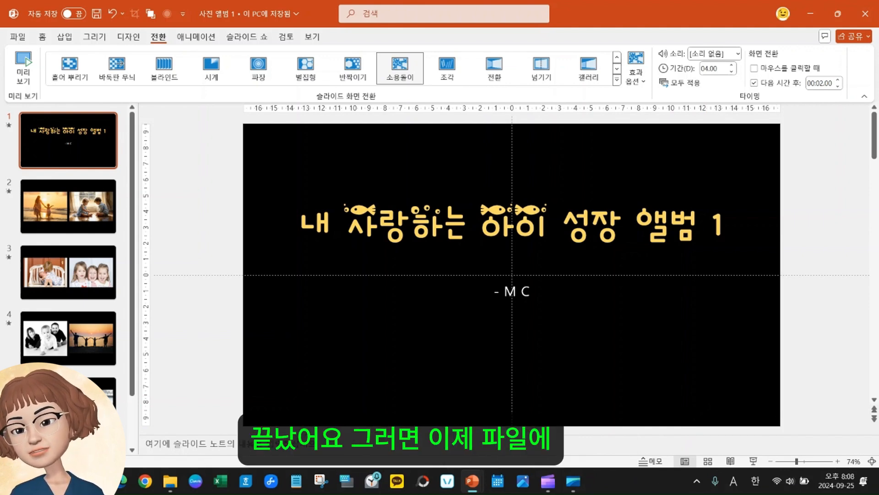
click(165, 485)
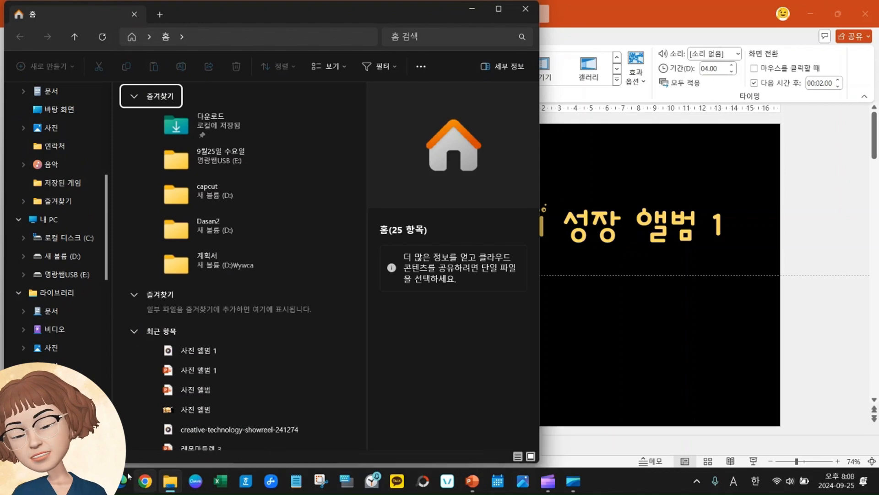
click(88, 256)
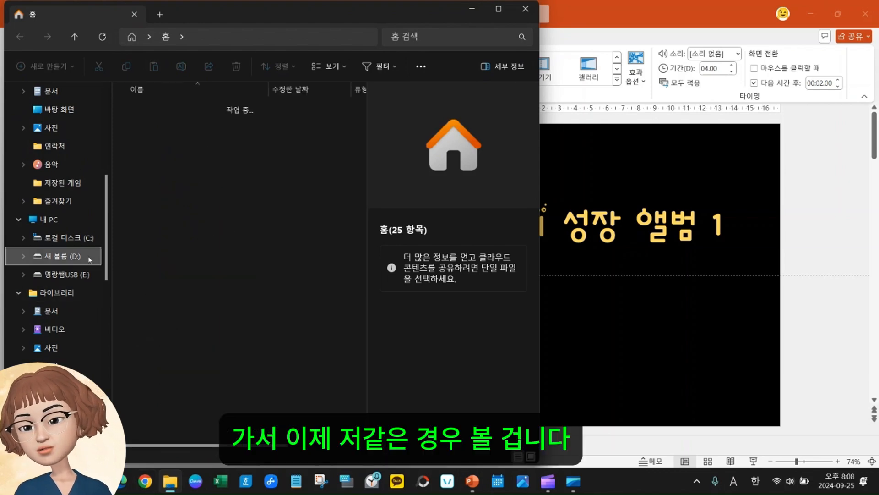
double_click(146, 193)
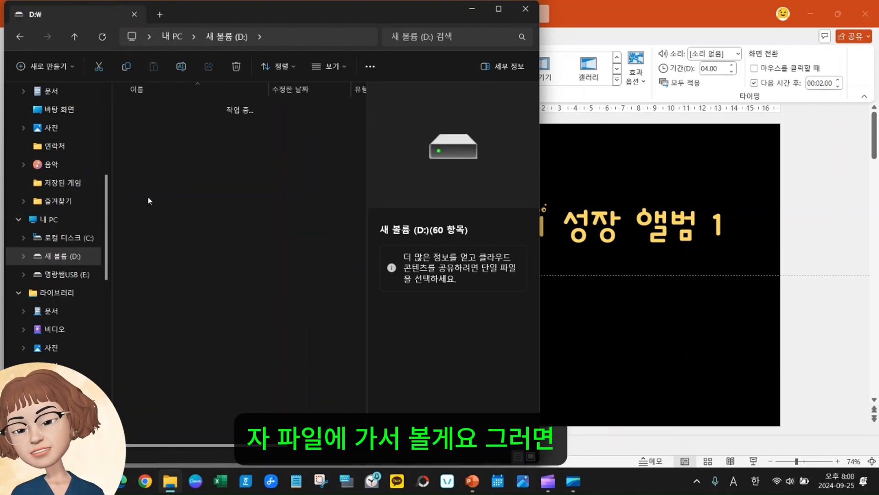
scroll(360, 265, down, 4)
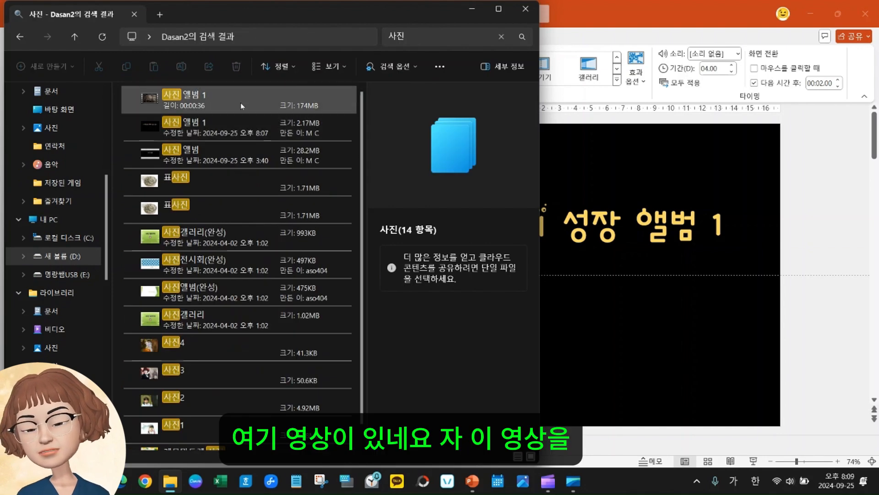
click(241, 103)
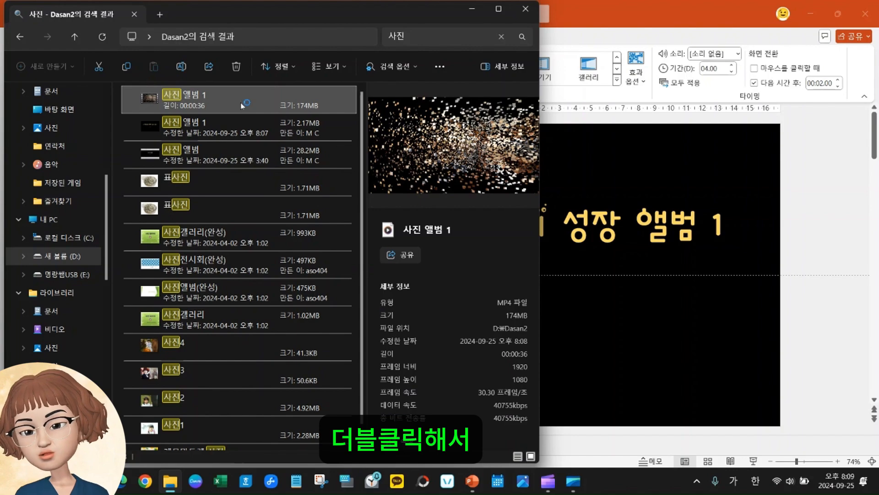
Play the exported 사진 앨범 1 video in the media player, and close both the player and File Explorer
double_click(241, 104)
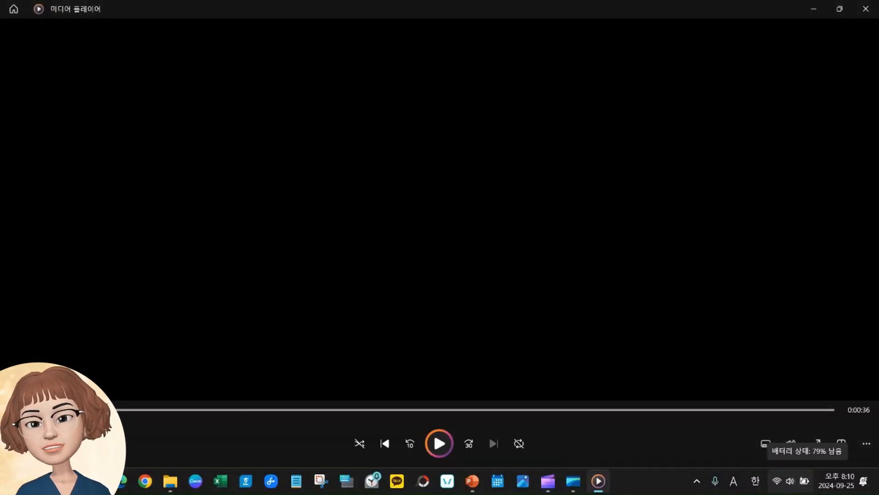
click(867, 10)
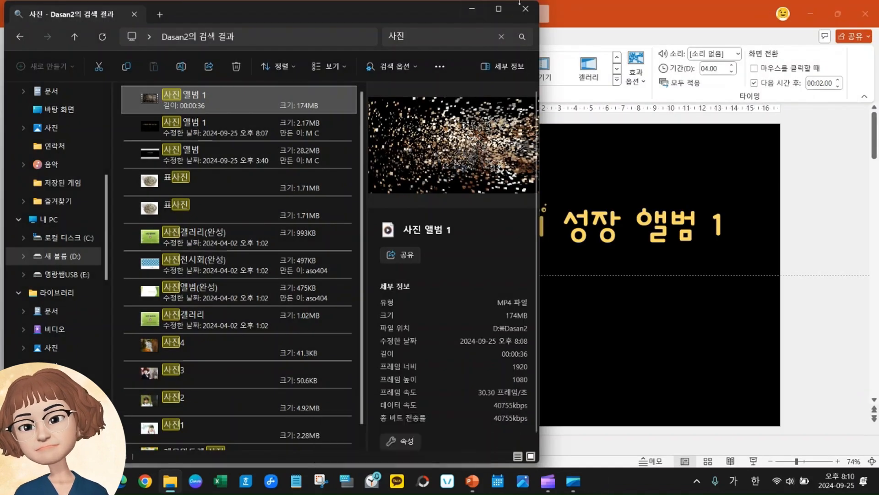
click(525, 9)
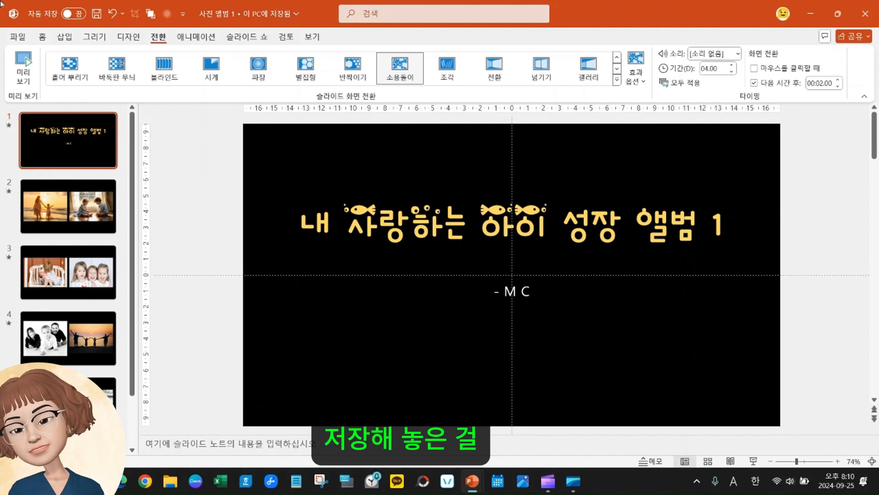
Save another copy of the presentation as 사진 앨범 2 in the Dasan2 folder
click(17, 37)
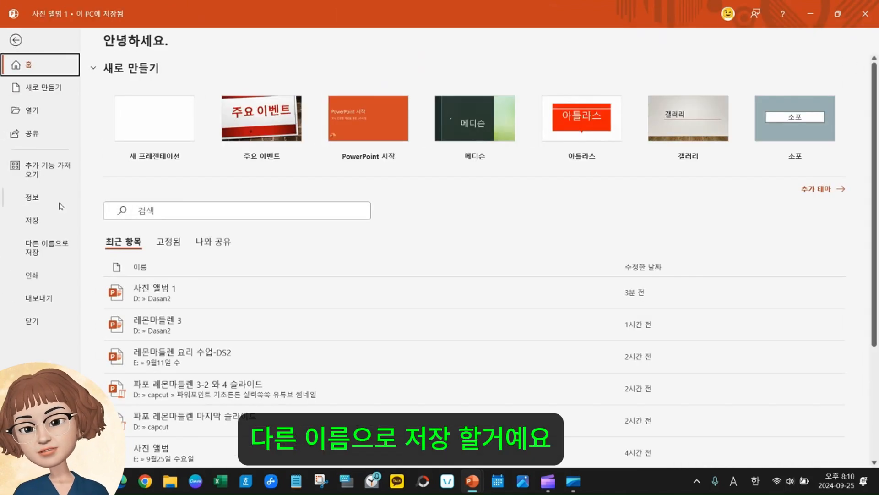
click(53, 248)
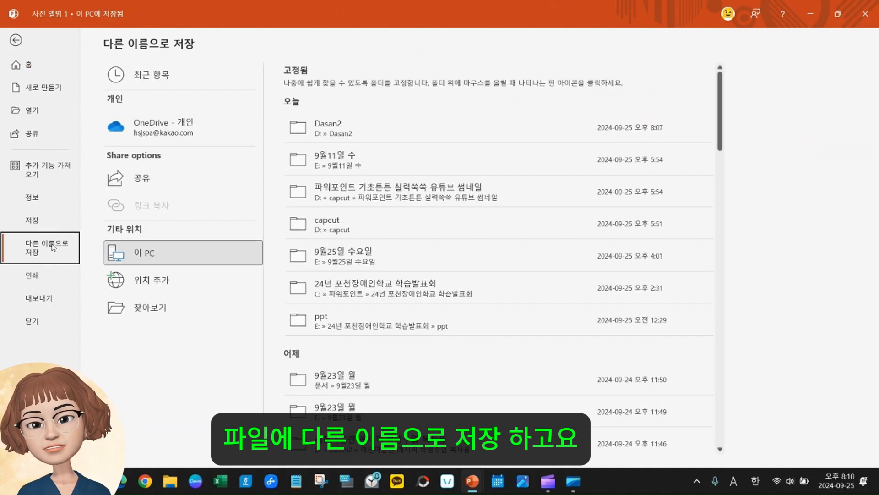
click(333, 131)
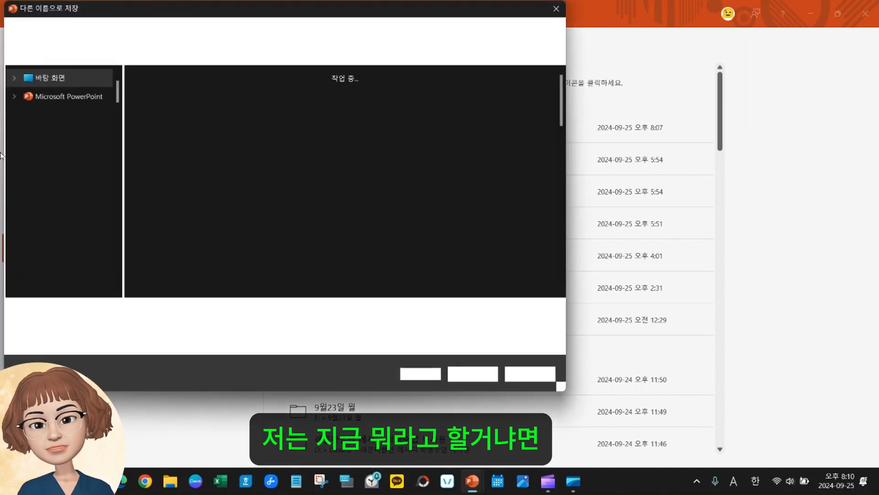
click(134, 307)
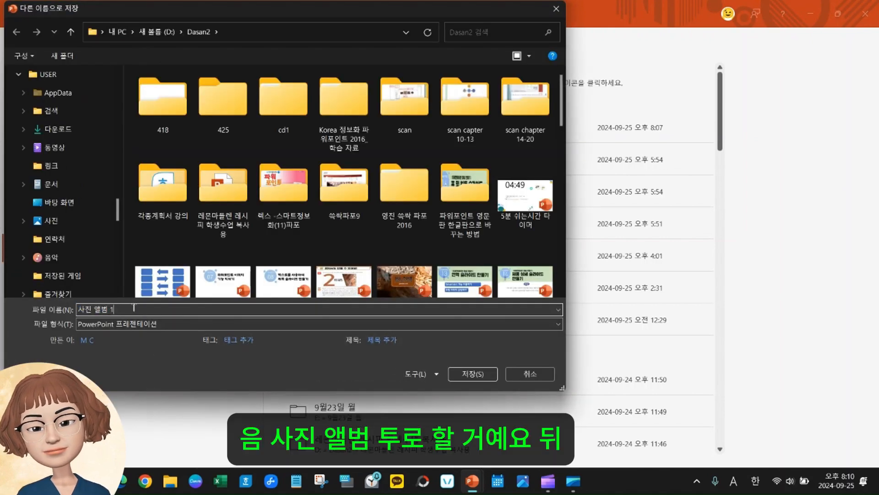
key(BackSpace)
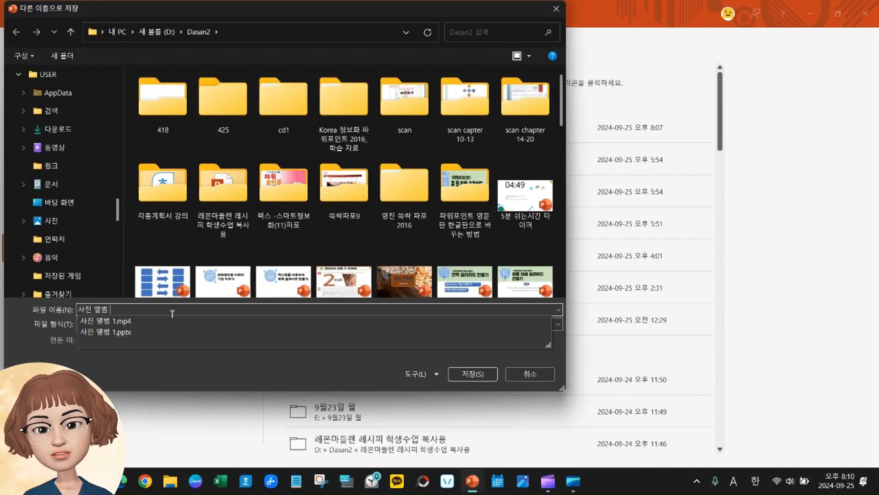
text(2)
click(468, 375)
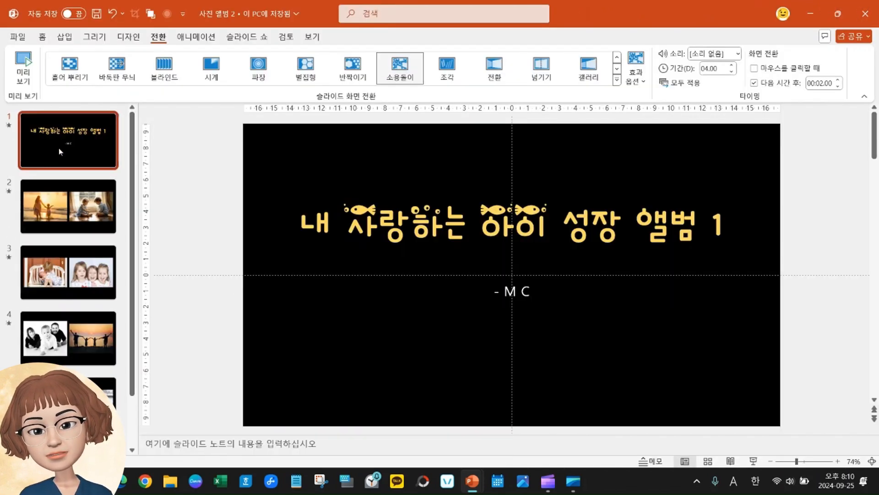
Apply the oval picture style with a light metallic frame to the beach photo on slide 2, and open its border options
click(63, 212)
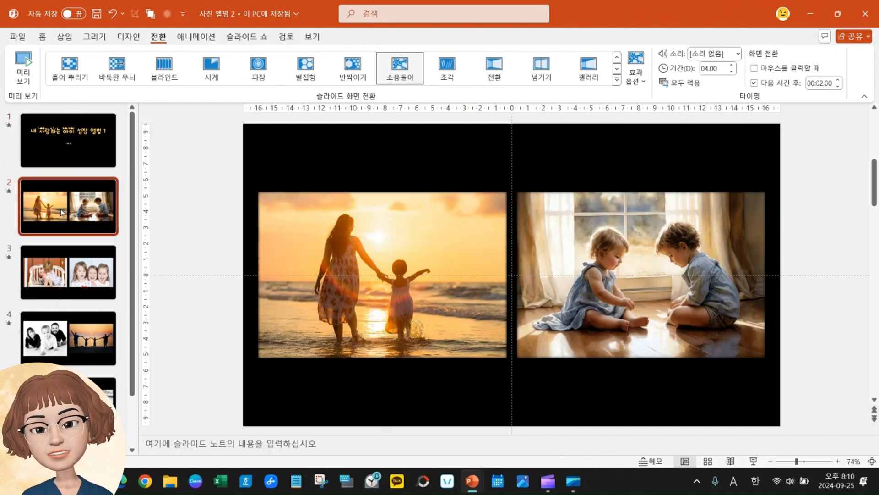
click(383, 255)
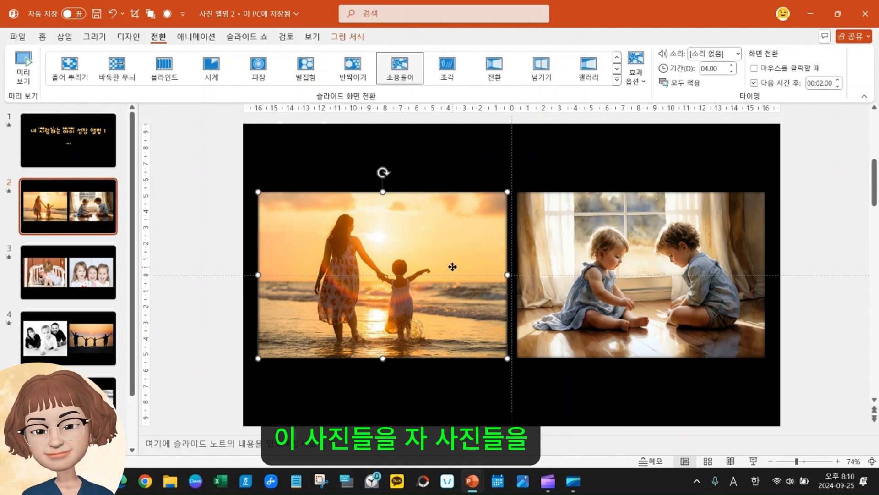
double_click(413, 268)
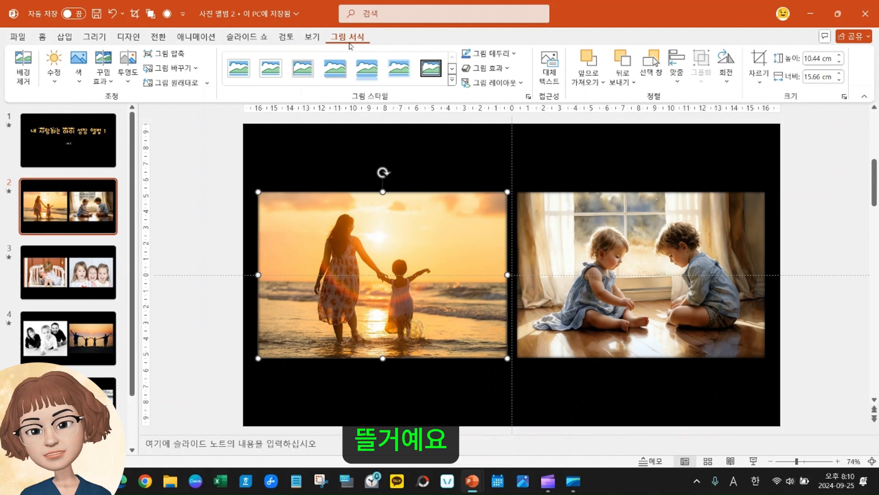
click(452, 80)
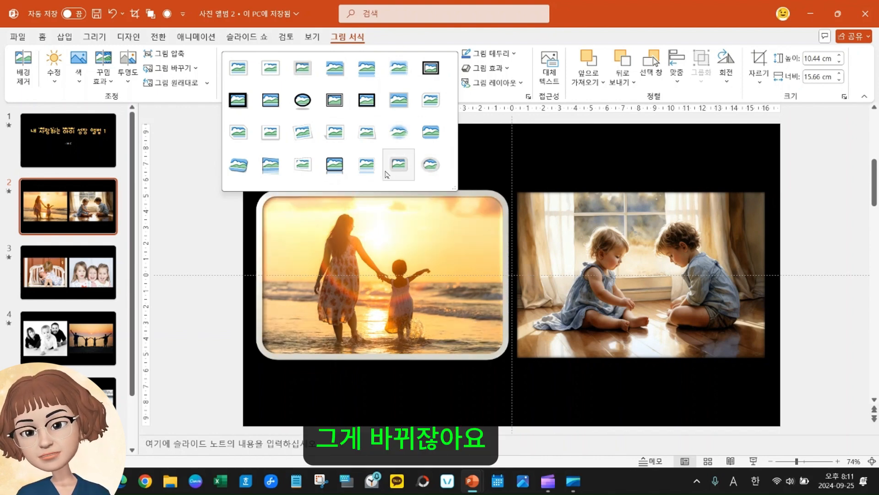
click(430, 165)
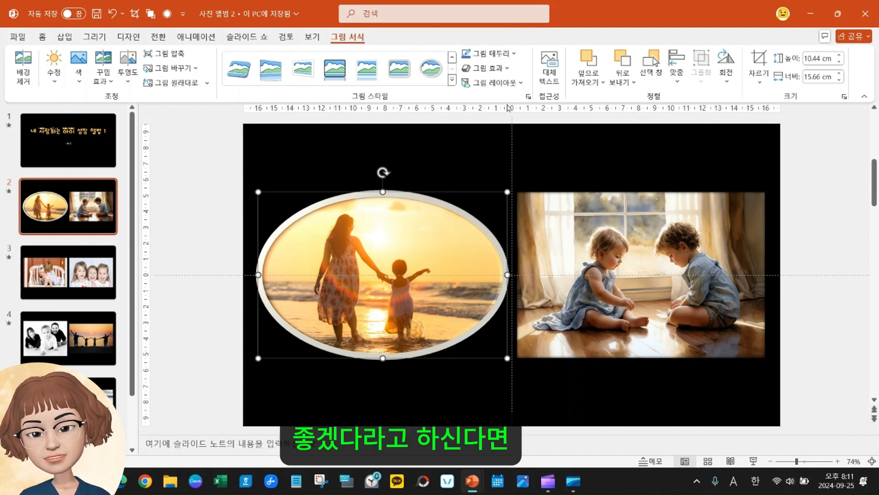
click(514, 54)
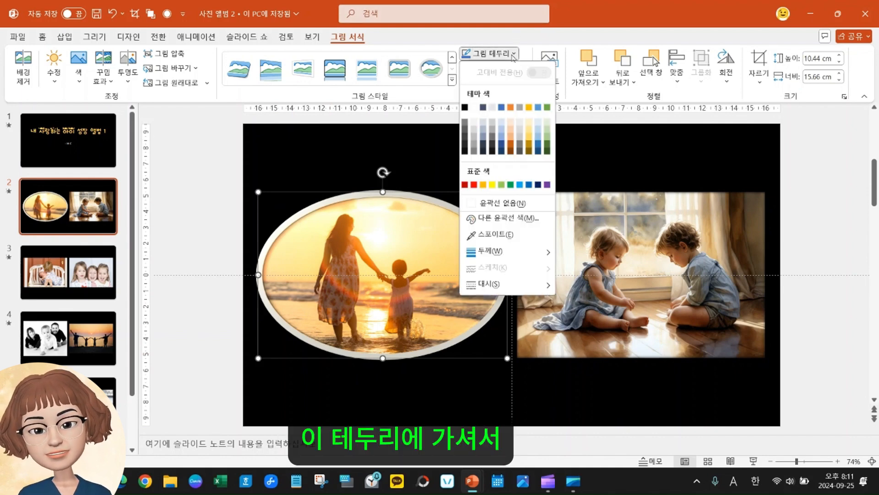
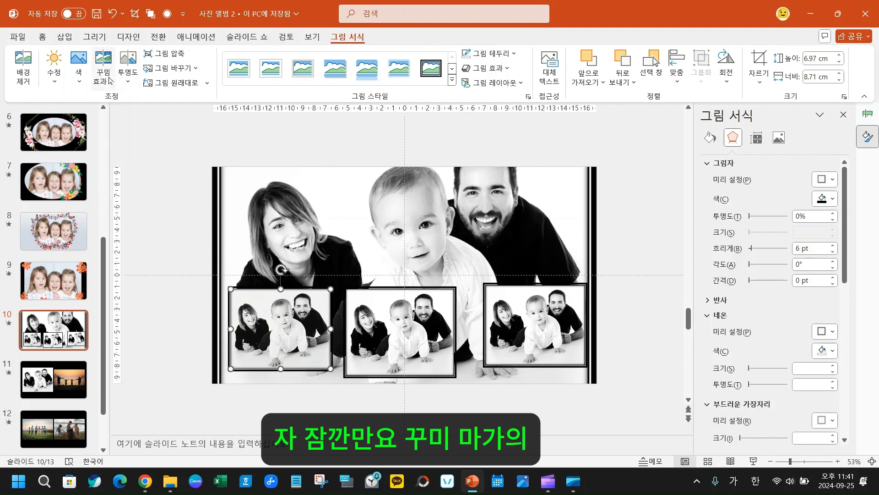
Apply the glossy plastic-wrap artistic effect to slide 10's left small family photo, enlarge it, and shrink it to about 7.3 by 9.12 cm
click(110, 81)
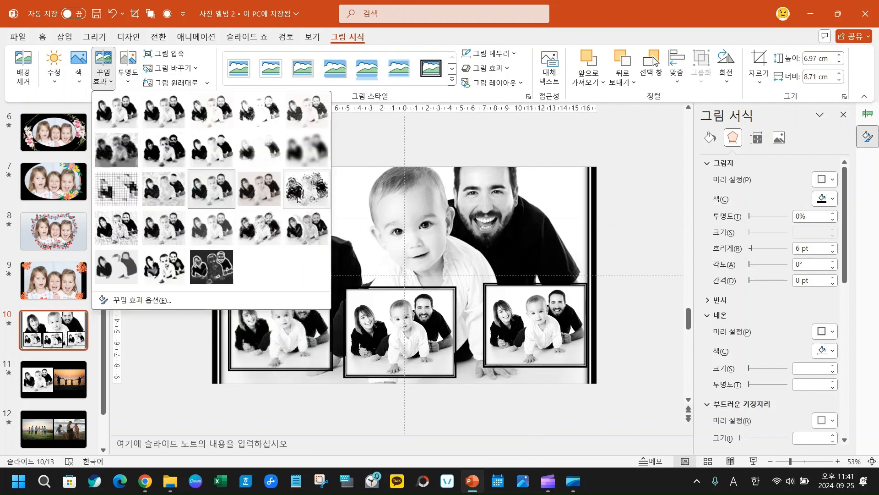
click(312, 236)
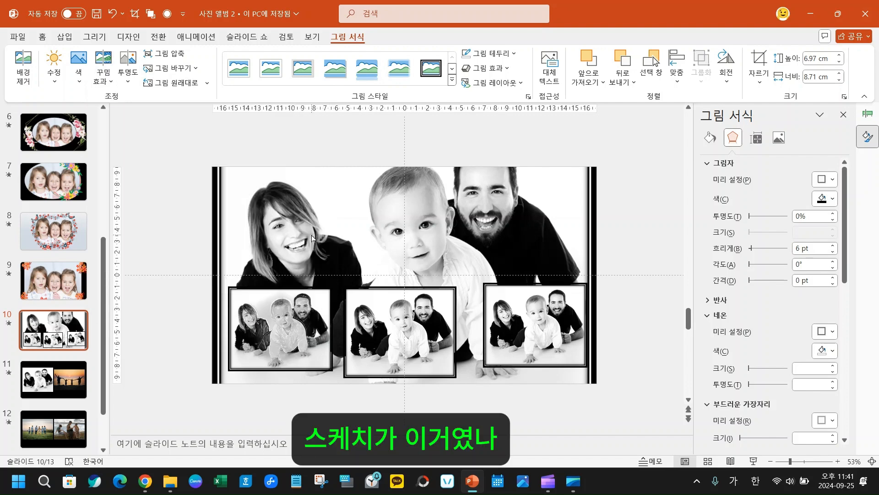
drag(331, 289, 365, 275)
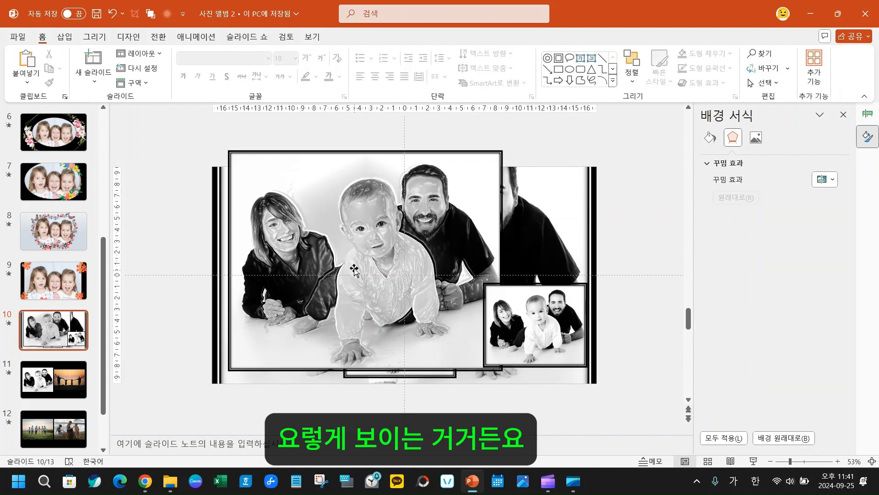
click(353, 254)
mouse_move(497, 157)
mouse_down()
mouse_move(302, 306)
mouse_move(332, 292)
mouse_move(326, 287)
mouse_up()
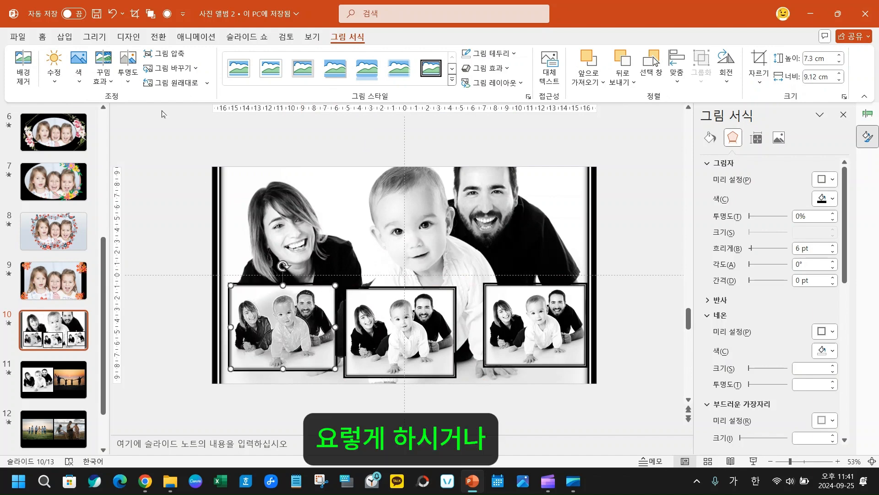
Apply the 선 그리기 artistic effect to the middle small family photo on slide 10
click(103, 71)
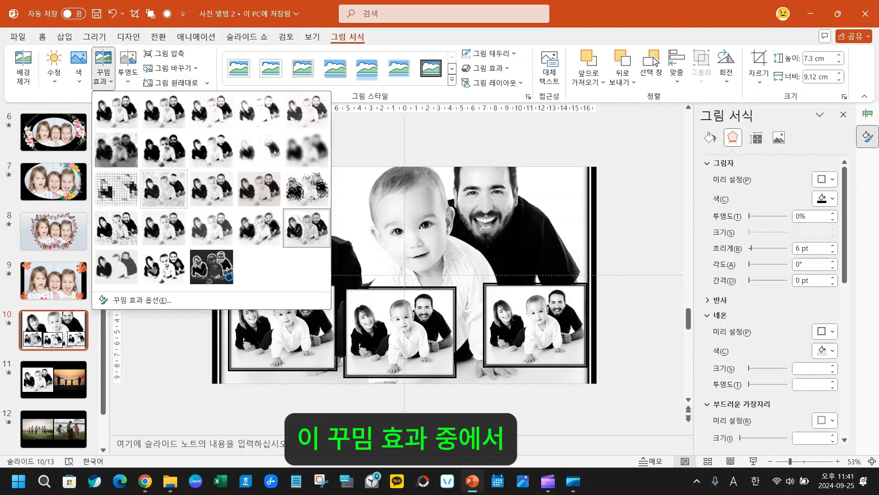
click(407, 336)
click(407, 337)
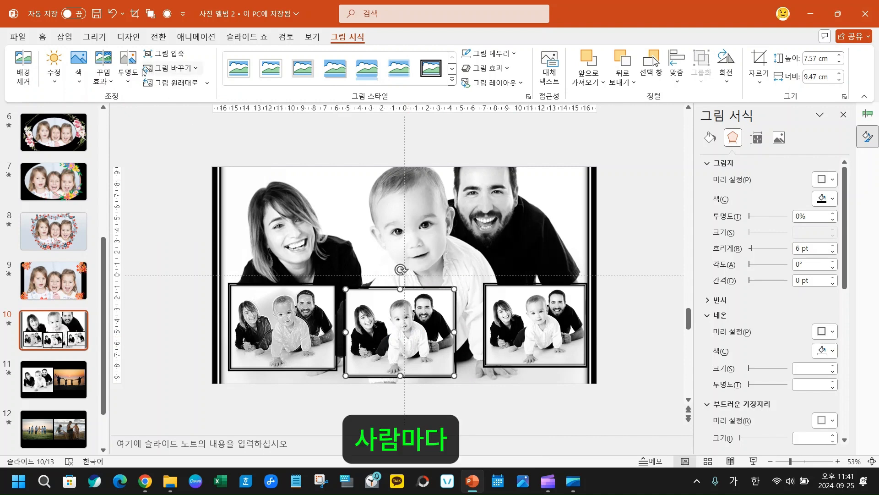
click(105, 82)
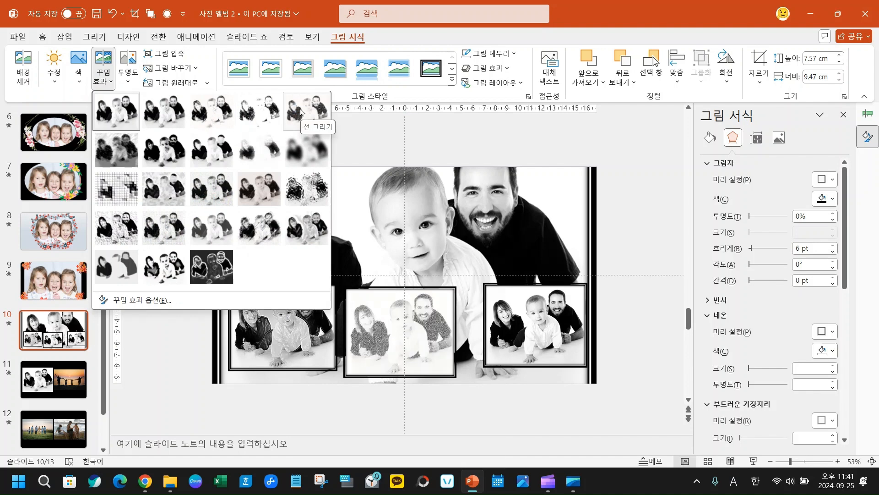
click(301, 112)
Apply a rough textured artistic effect to the right small family photo on slide 10, and recolor it light green
click(510, 335)
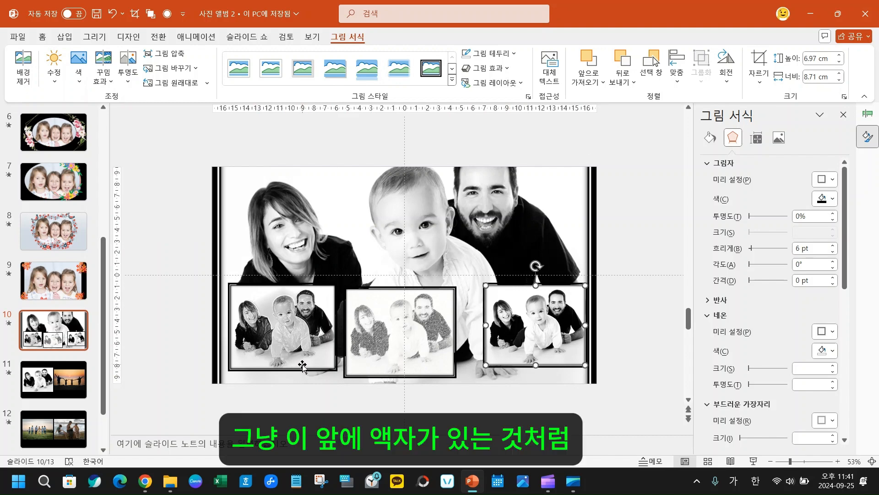
click(108, 85)
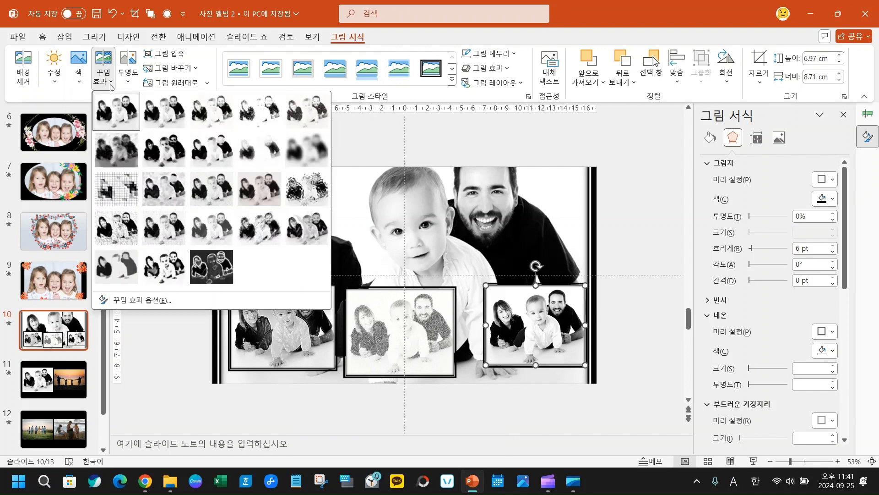
click(122, 235)
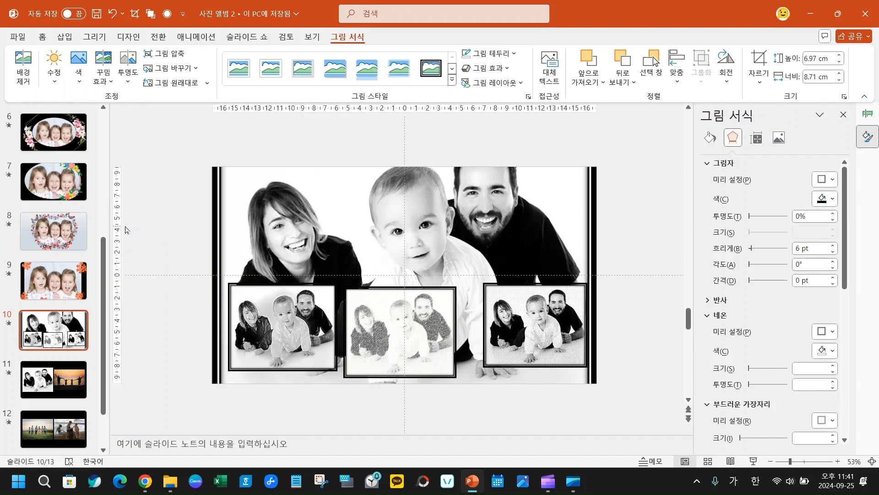
click(128, 82)
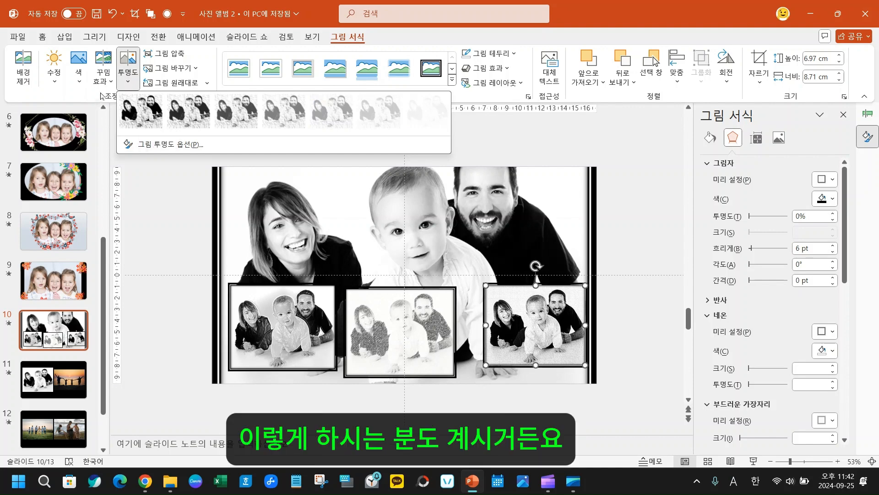
click(80, 84)
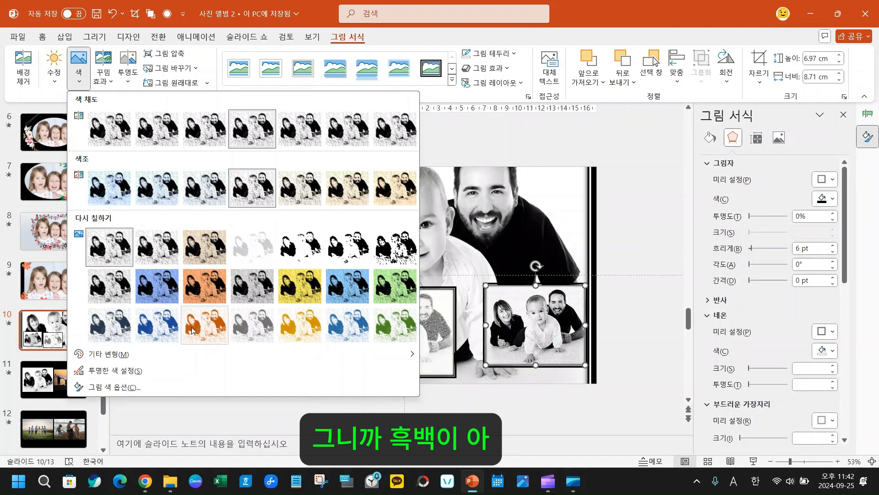
click(387, 329)
click(546, 208)
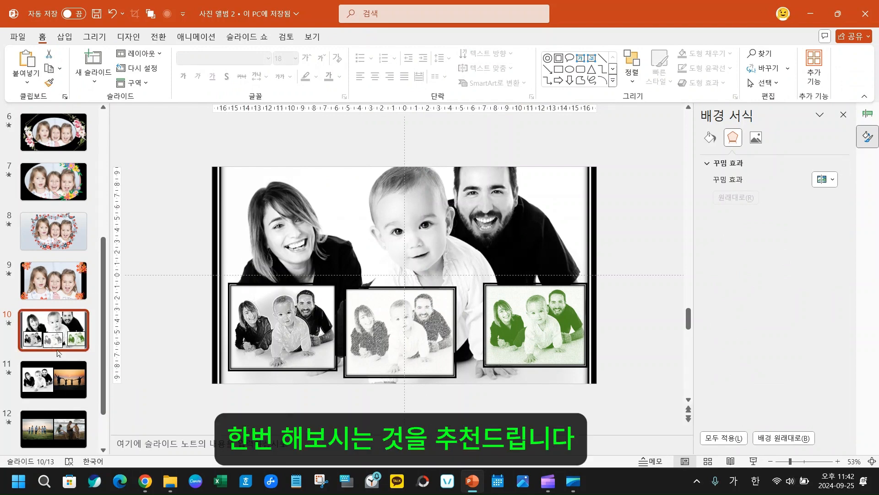
Delete the black-and-white family photo from slide 11, and move the sunset photo toward the slide's center
click(40, 387)
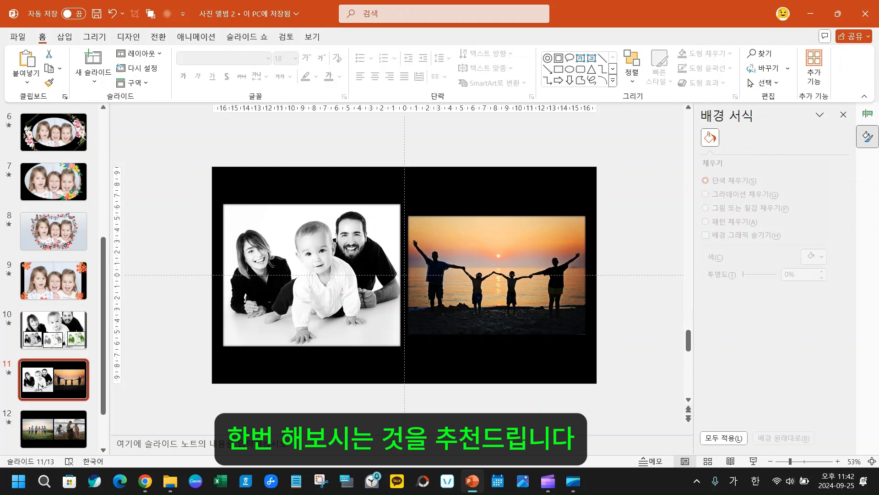
click(362, 255)
key(Delete)
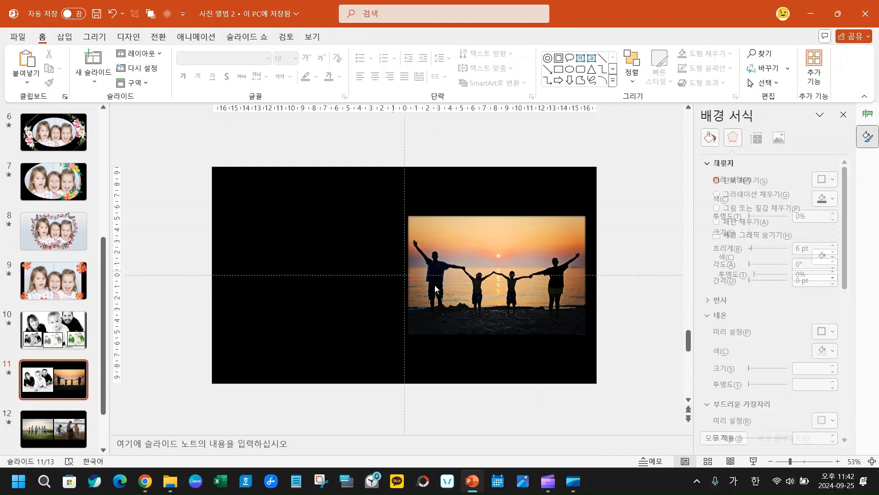
click(483, 285)
drag(483, 285, 357, 281)
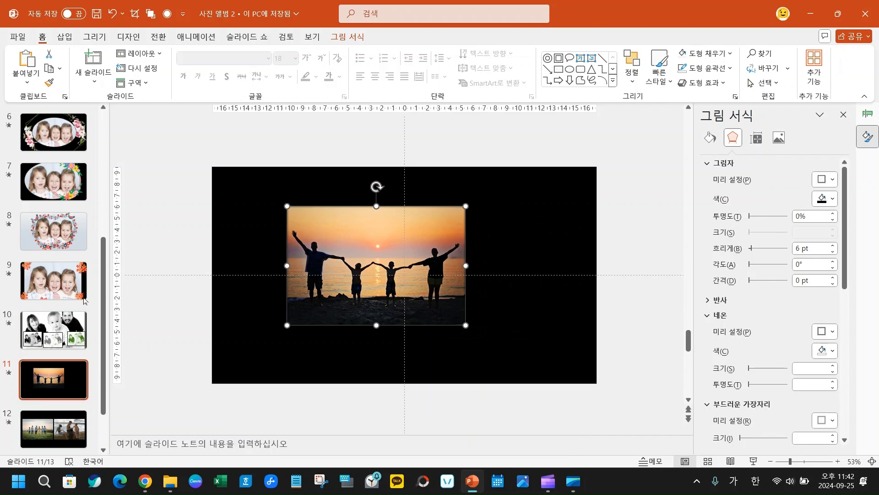
Insert a new title-and-content slide directly after the album's title slide
click(48, 330)
click(45, 374)
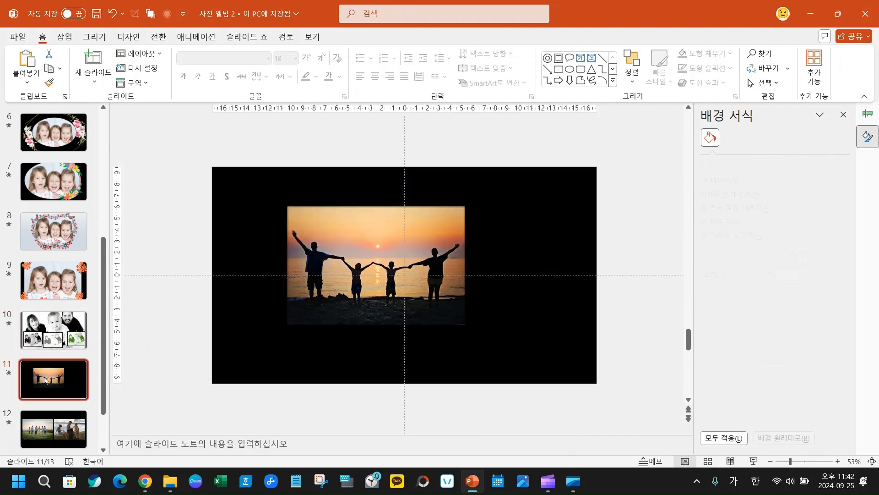
click(49, 337)
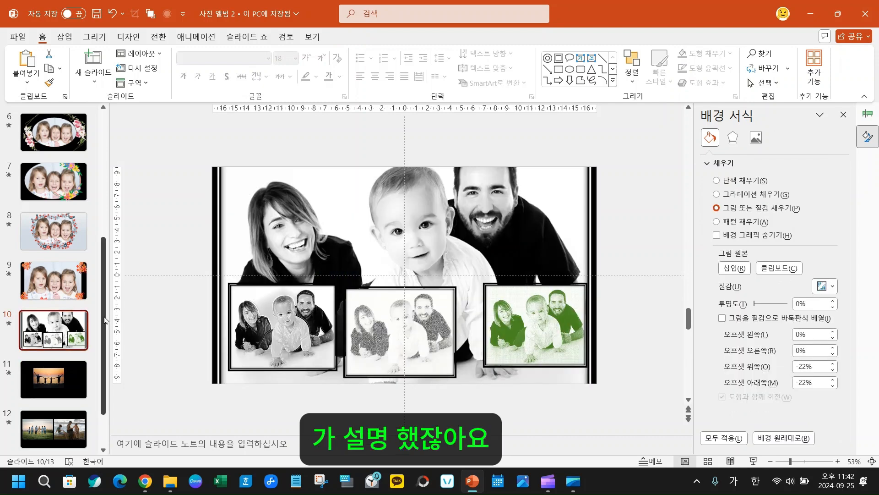
scroll(75, 273, up, 4)
scroll(77, 269, up, 2)
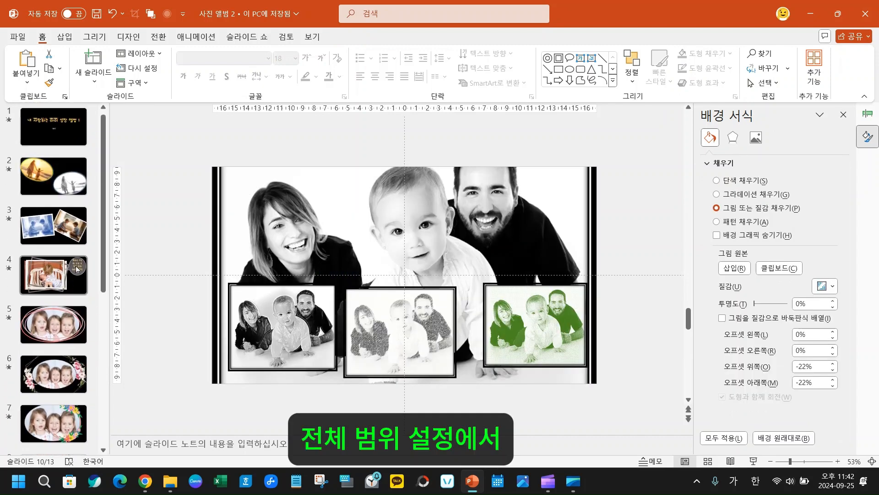
click(58, 122)
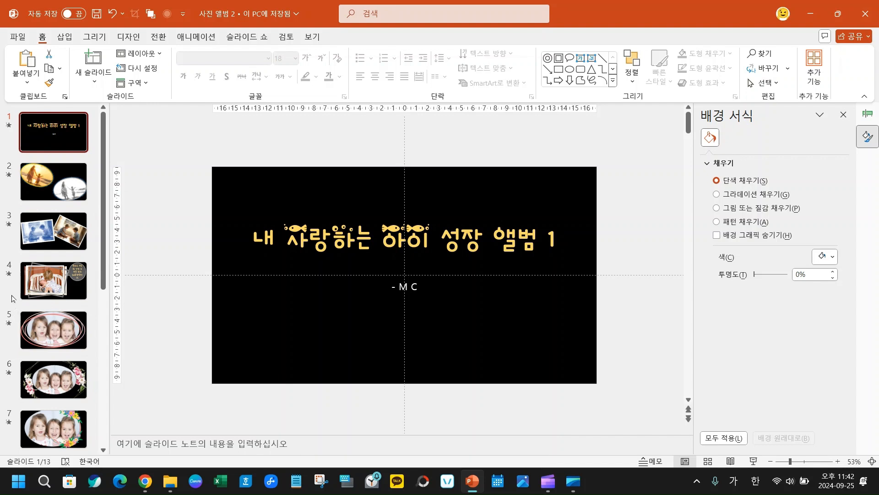
click(54, 157)
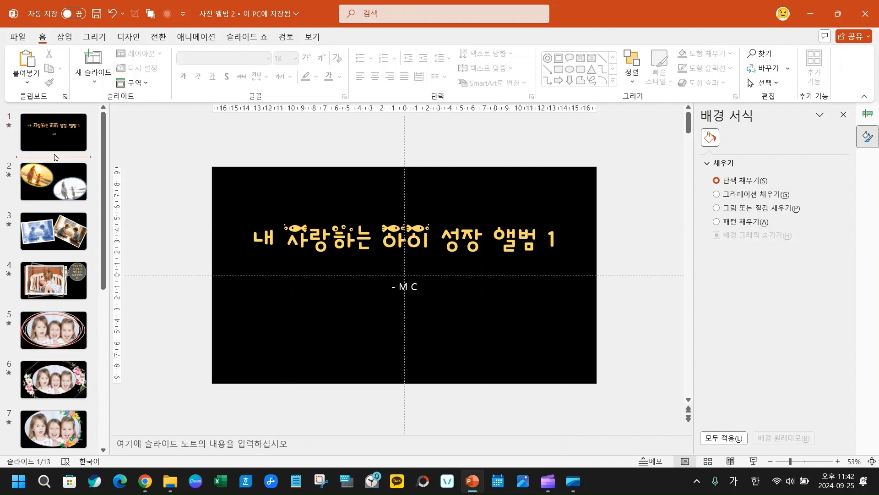
key(Return)
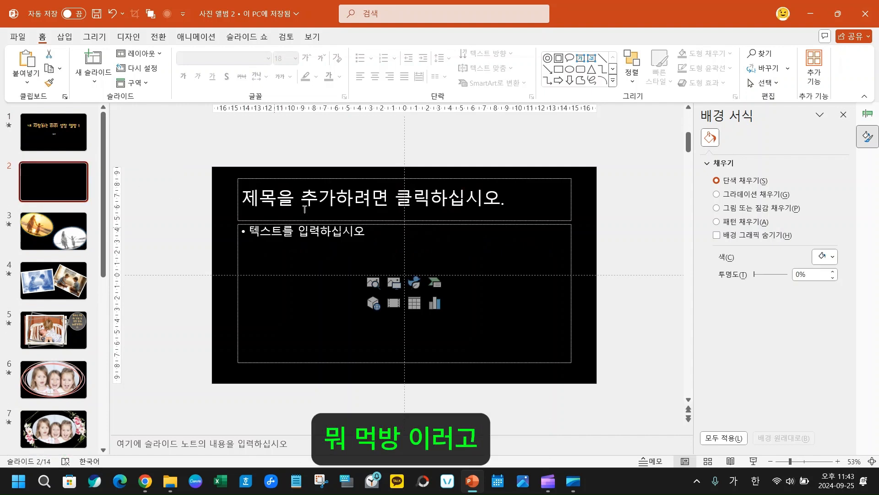
Enter 먹방 사진 모음 as the title of the new slide 2
click(261, 183)
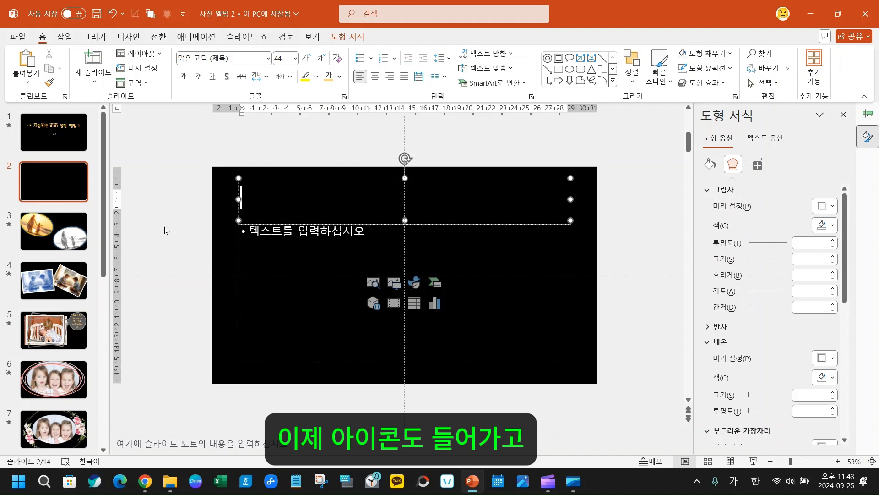
click(222, 207)
click(302, 189)
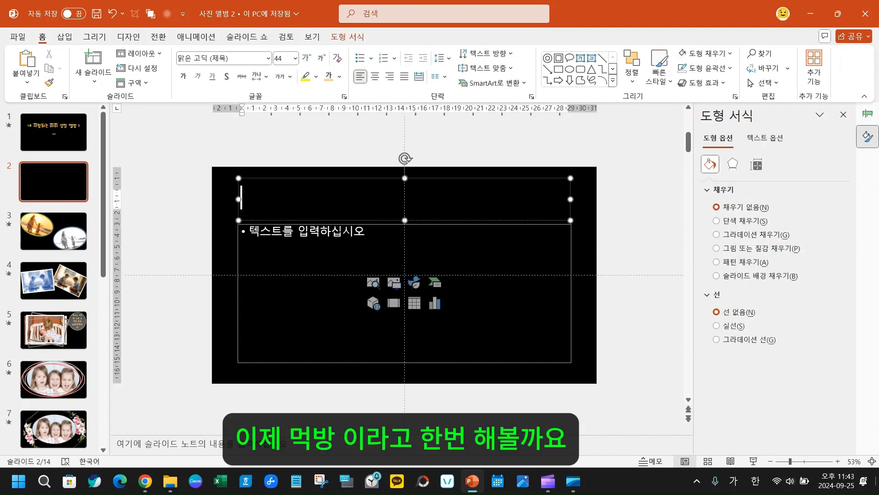
text(먹)
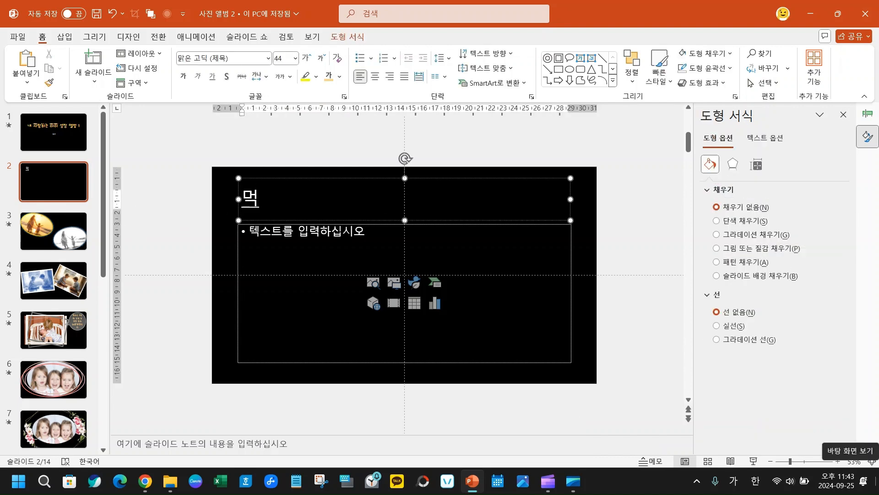
text(방)
text( 사진 모)
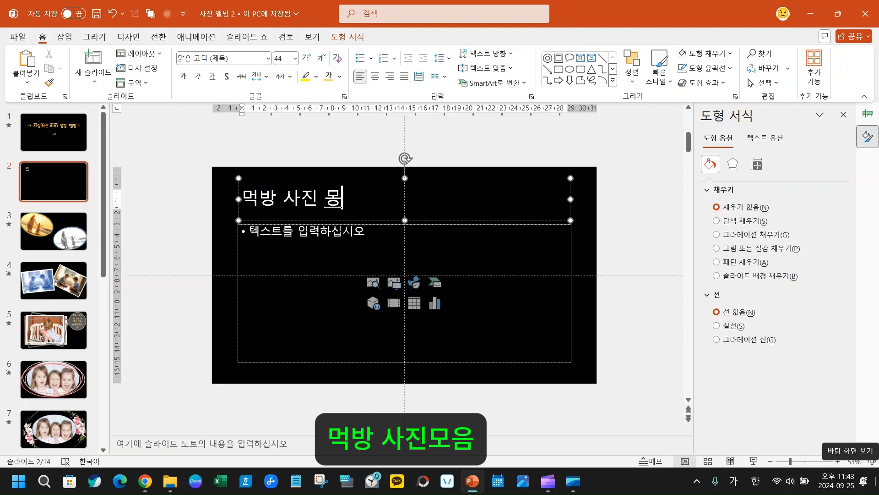
text(음)
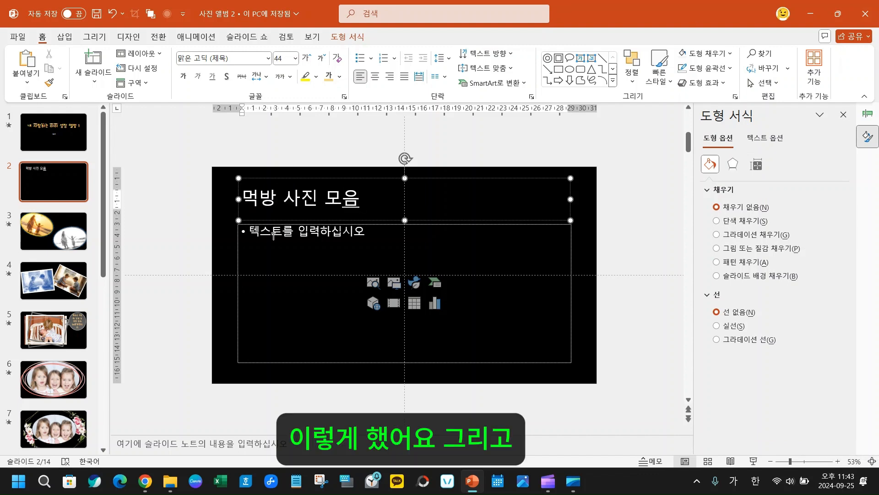
Delete the empty content placeholder below the title on slide 2
click(274, 236)
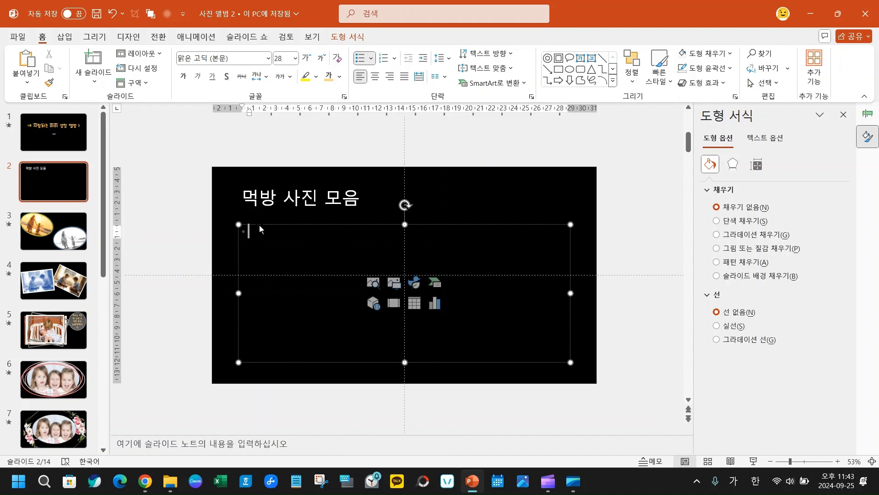
click(267, 223)
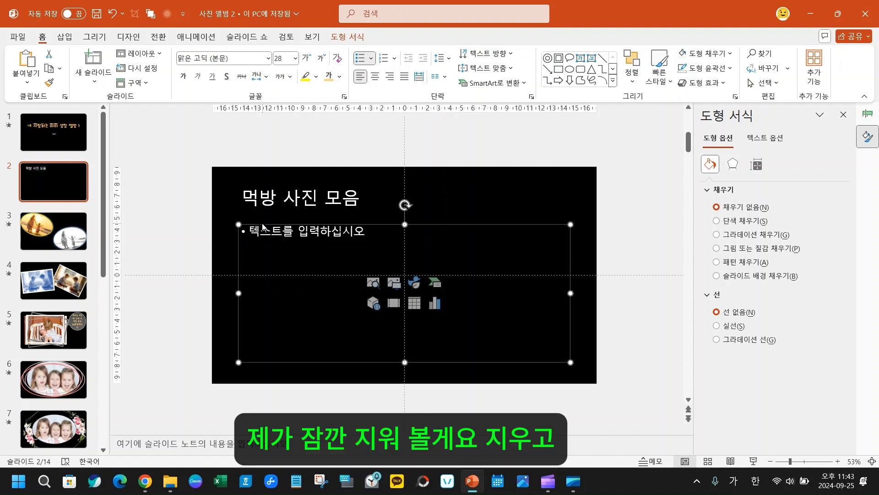
key(Delete)
Insert the solid apple stock icon on slide 2 and apply the outlined orange preset graphic style to it
click(65, 38)
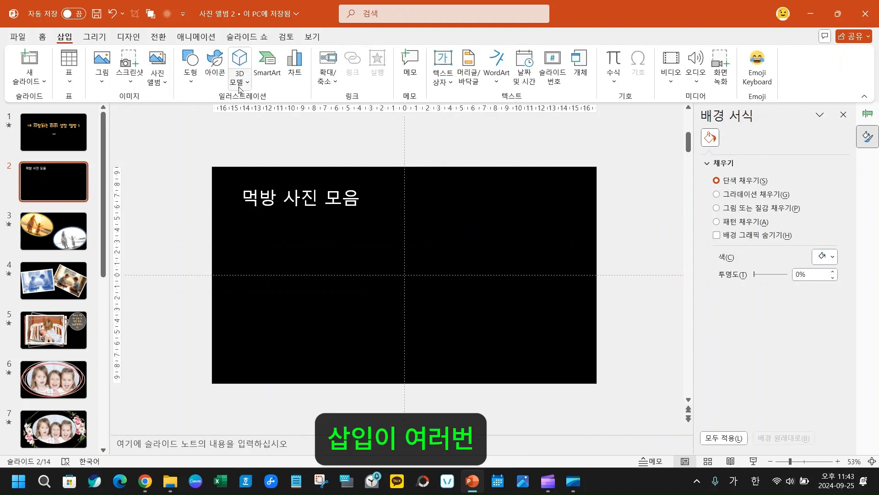
click(215, 58)
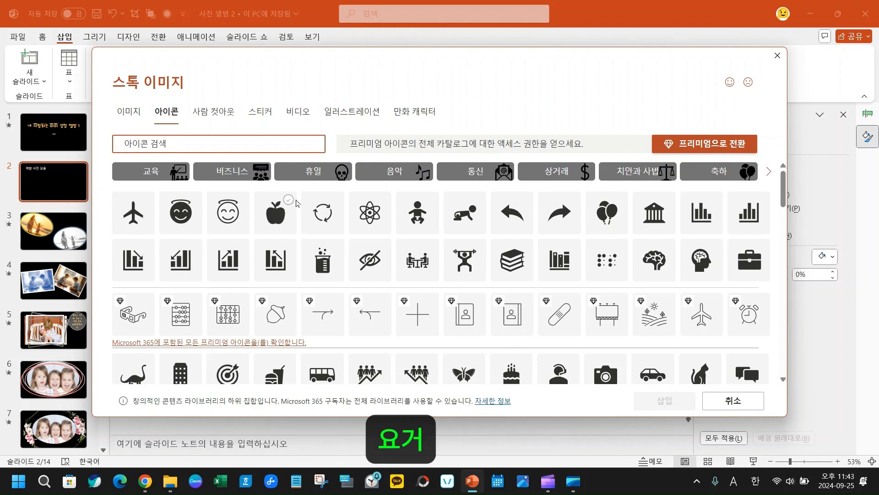
click(276, 214)
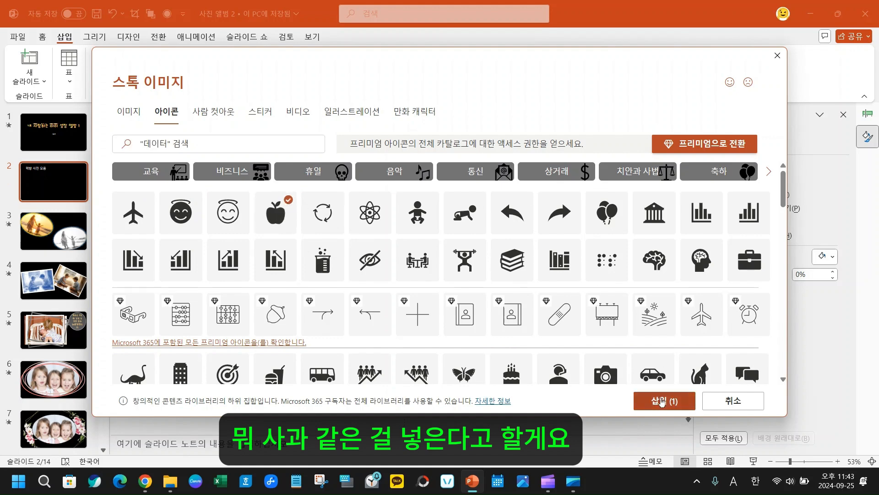
click(665, 402)
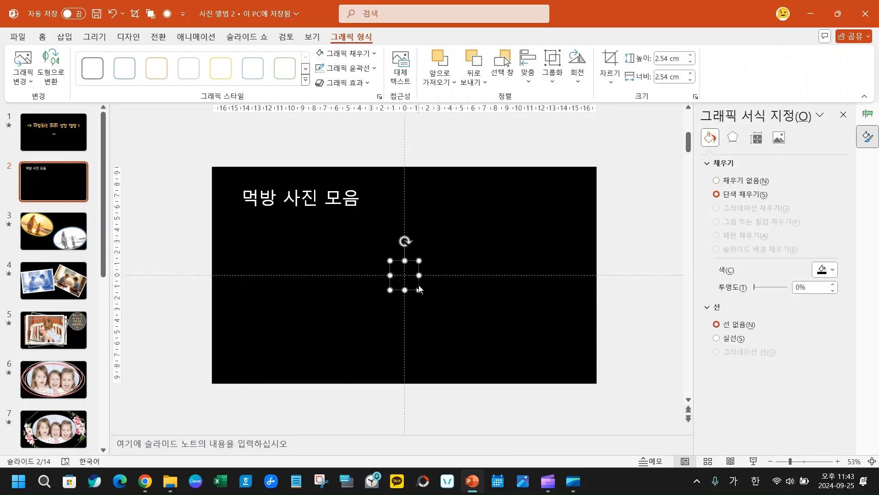
click(306, 80)
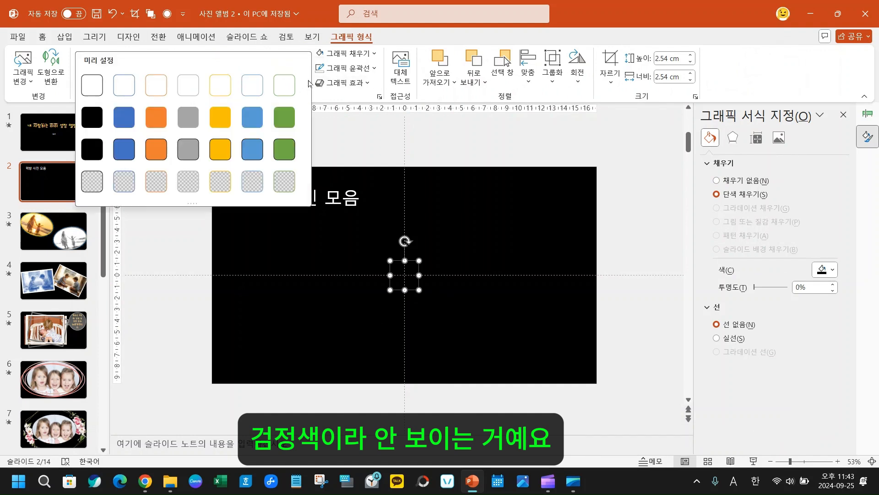
click(155, 149)
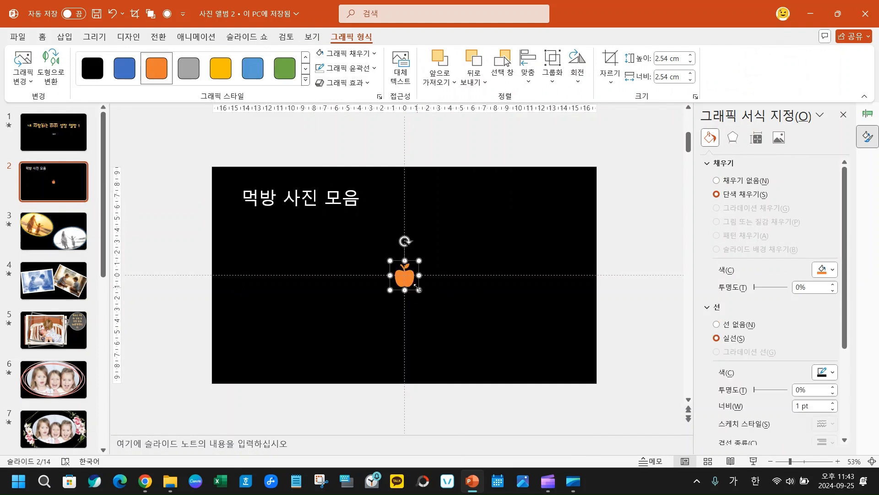
Enlarge the apple icon to about 7.99 cm square near the slide's center, and fill it with standard red
drag(418, 289, 480, 352)
drag(440, 314, 392, 293)
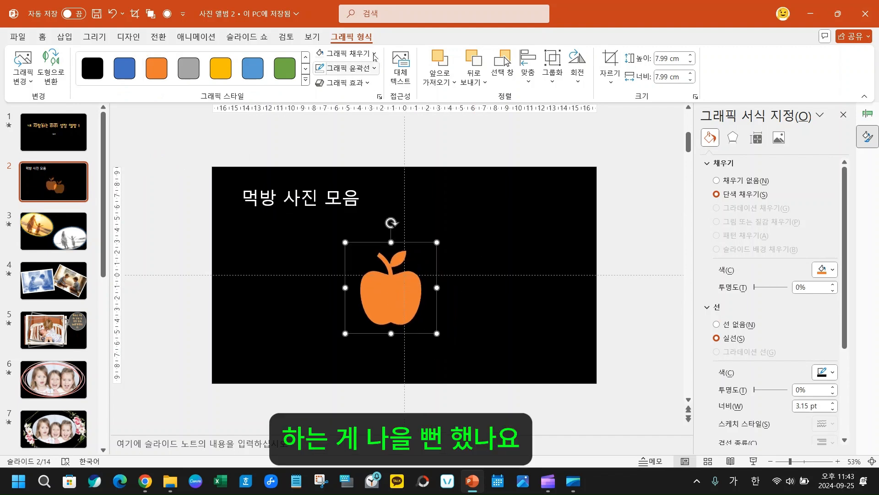
click(375, 54)
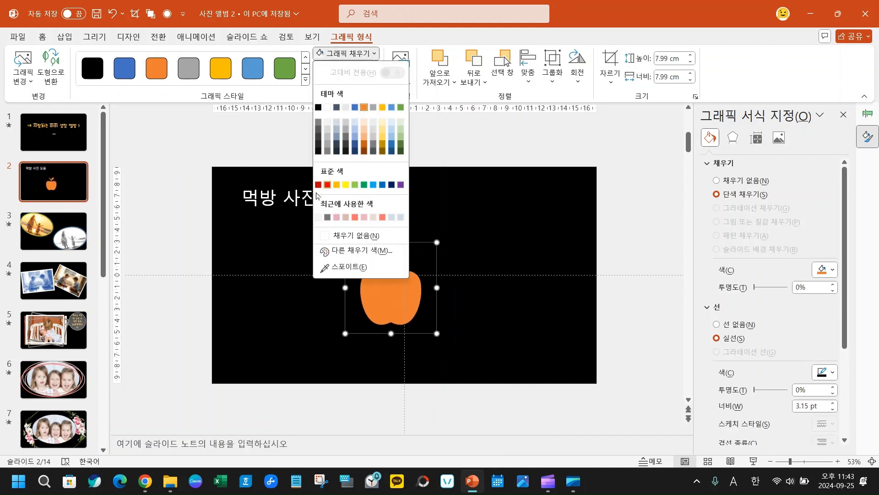
click(327, 184)
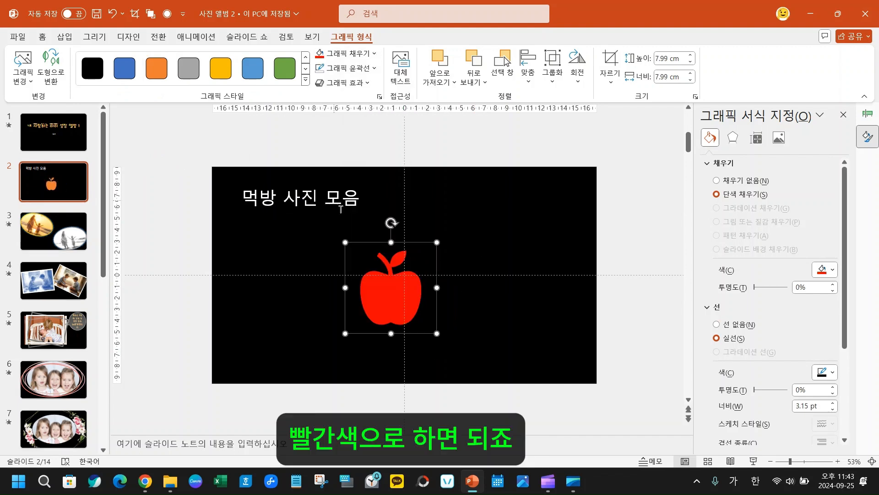
Narrow the 먹방 사진 모음 title box and move it above the apple
click(292, 196)
drag(310, 219, 349, 238)
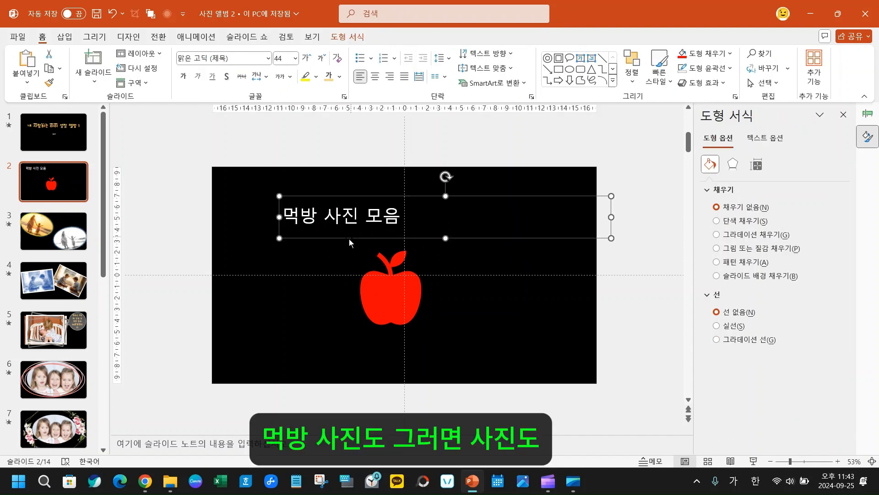
drag(612, 217, 461, 212)
drag(407, 197, 448, 195)
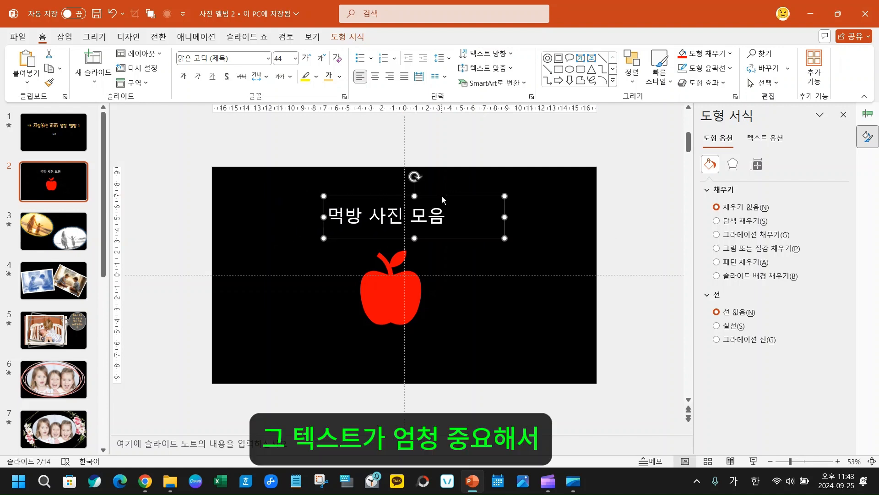
Format the slide 2 title in standard red at 66 pt, widening its box so the text fits on one line
click(340, 77)
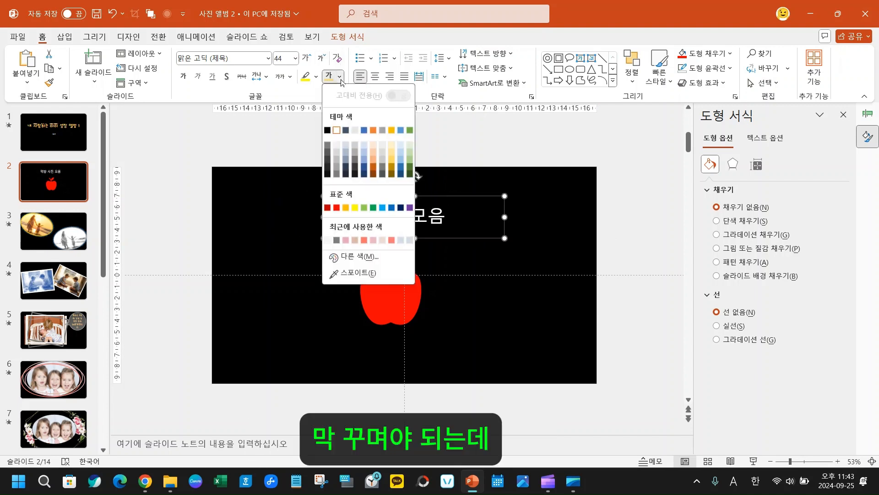
click(337, 207)
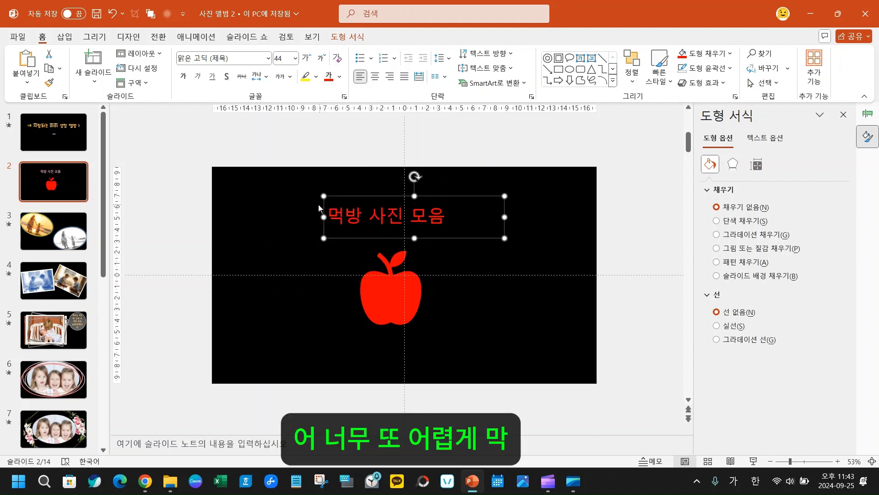
click(296, 59)
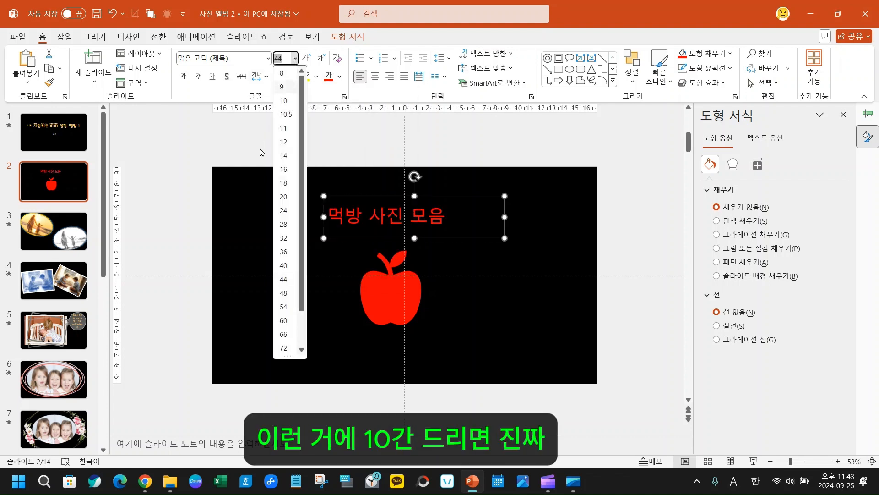
click(283, 334)
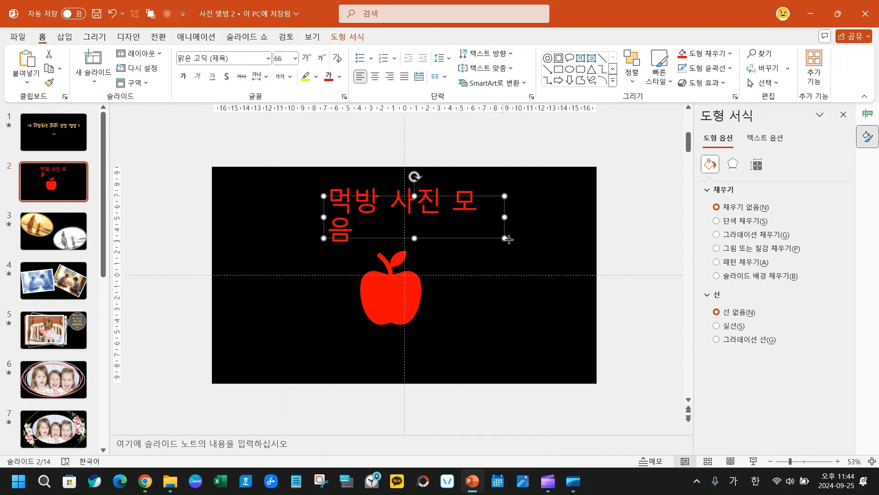
drag(504, 238, 537, 238)
Set the slide 2 title to the a별이빛나는밤B font at 66 pt, and enlarge and reposition its box above the apple
click(268, 58)
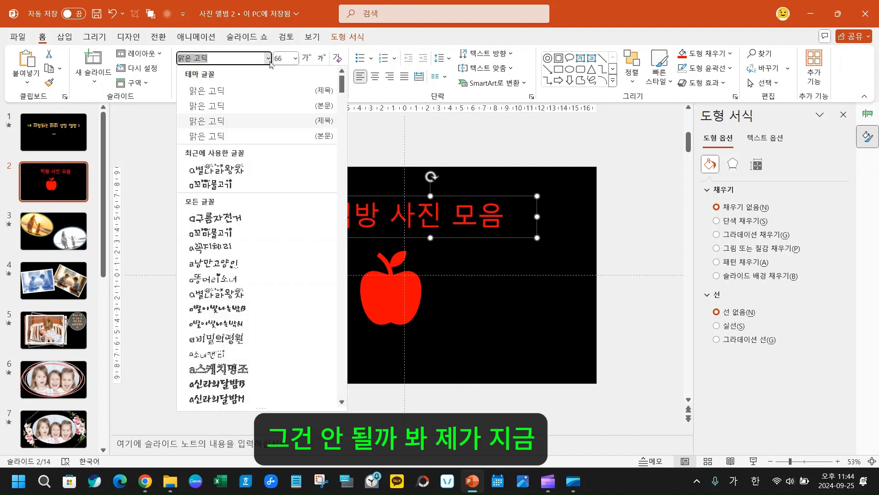
click(252, 308)
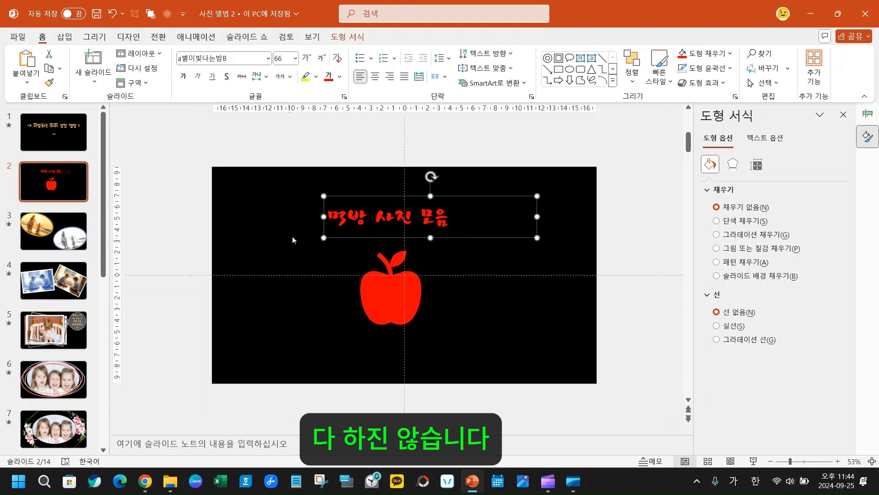
drag(323, 237, 309, 246)
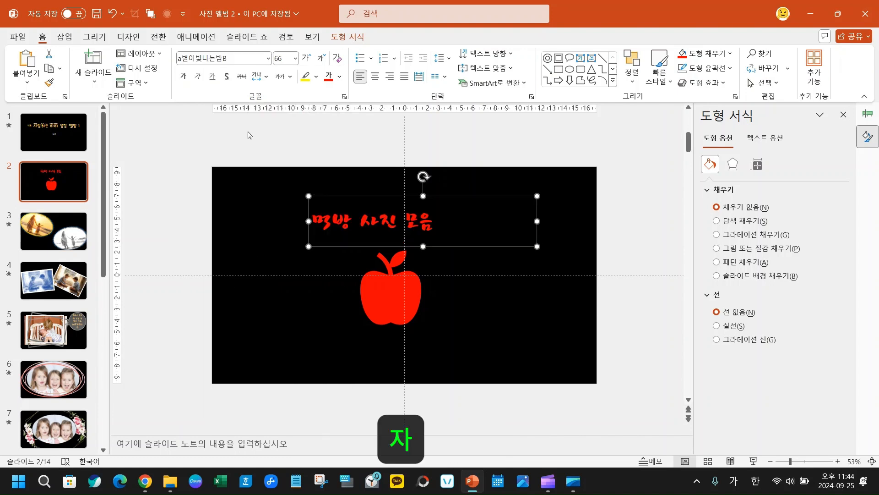
click(295, 58)
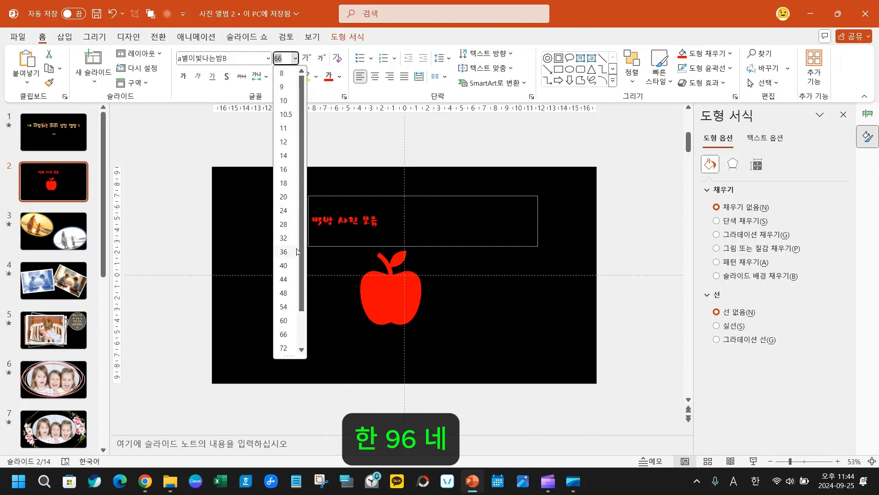
click(284, 334)
drag(453, 245, 471, 240)
Insert a blank slide after slide 5, between the sibling photo and the three girls' photo, as a section divider
click(44, 226)
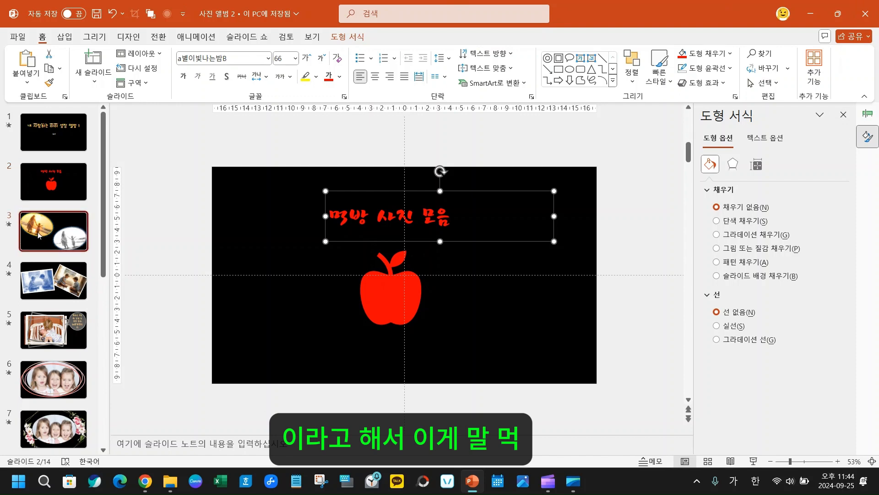
click(42, 280)
click(37, 335)
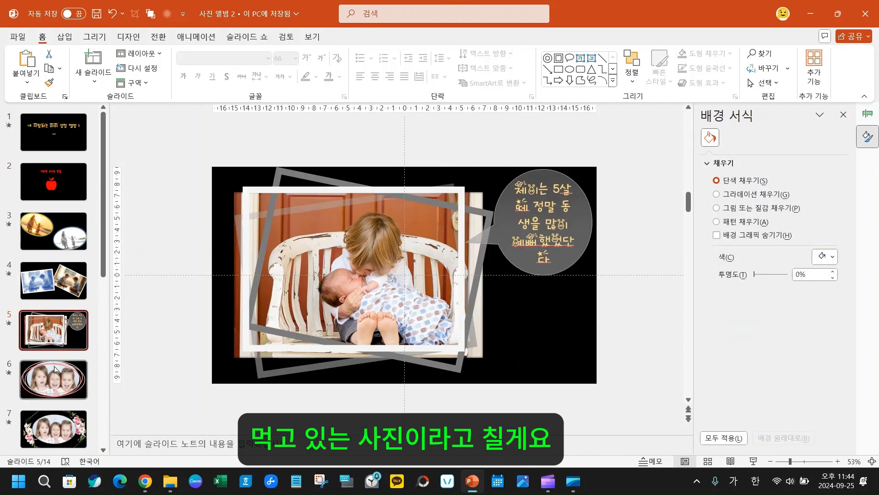
click(55, 366)
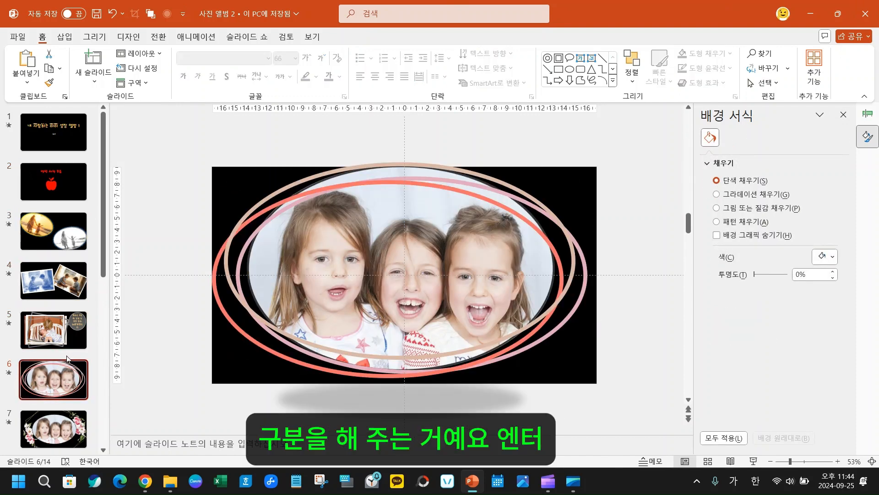
click(69, 355)
key(Return)
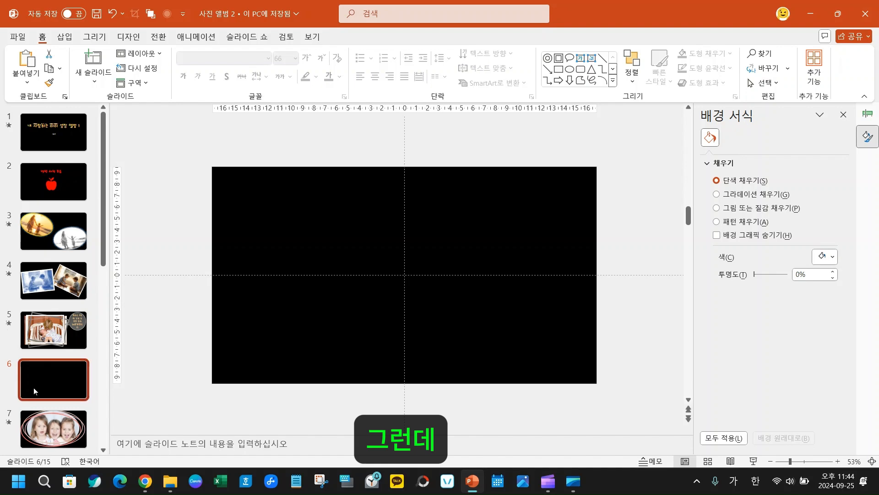
Review the decorated photo slides from slide 9 to slide 13, and return to the beginning of the slide list
scroll(42, 367, down, 2)
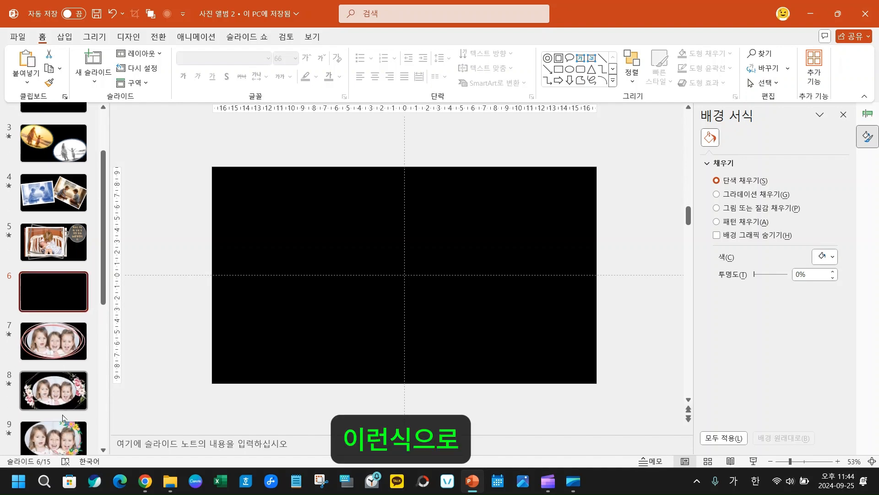
click(60, 428)
scroll(69, 321, down, 3)
click(72, 300)
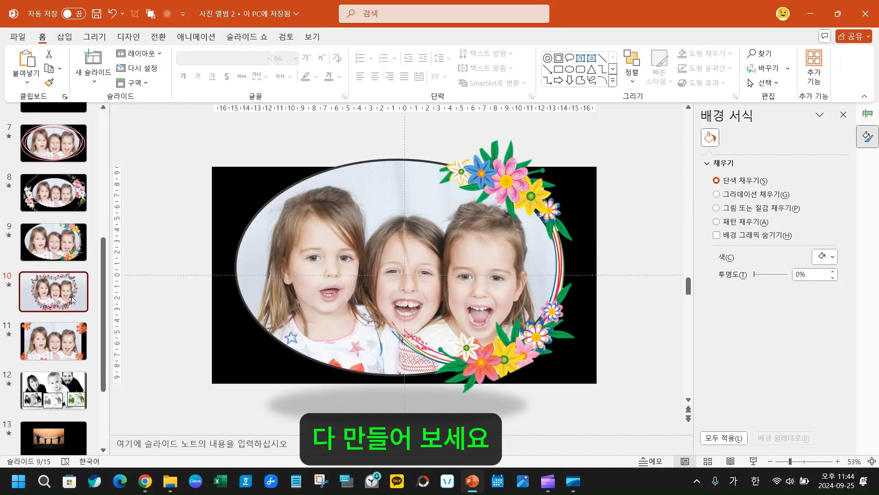
click(59, 341)
click(55, 391)
click(50, 444)
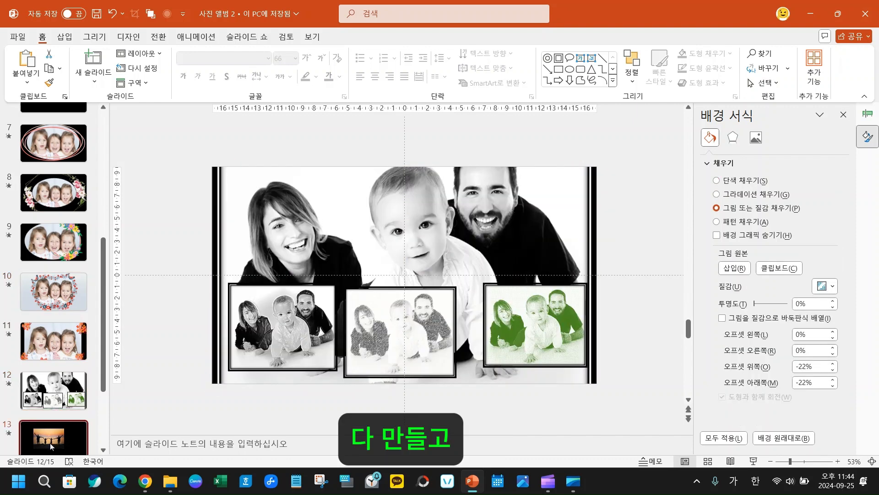
scroll(68, 284, up, 6)
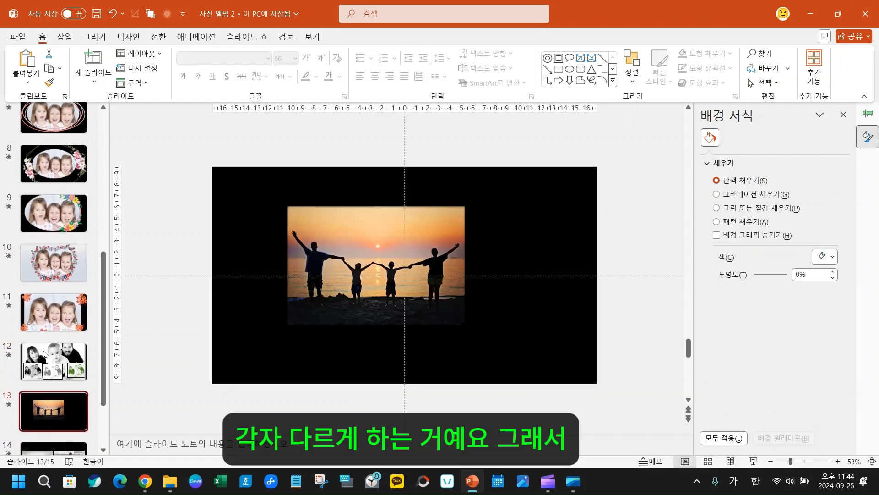
scroll(55, 229, up, 1)
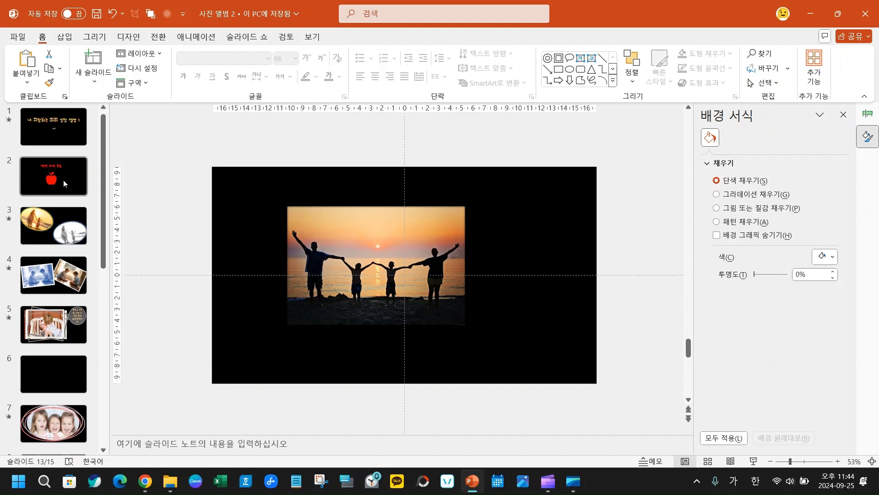
Select photo slides 3 to 5 together, and show the transition settings with slide 3 selected
click(64, 179)
click(44, 227)
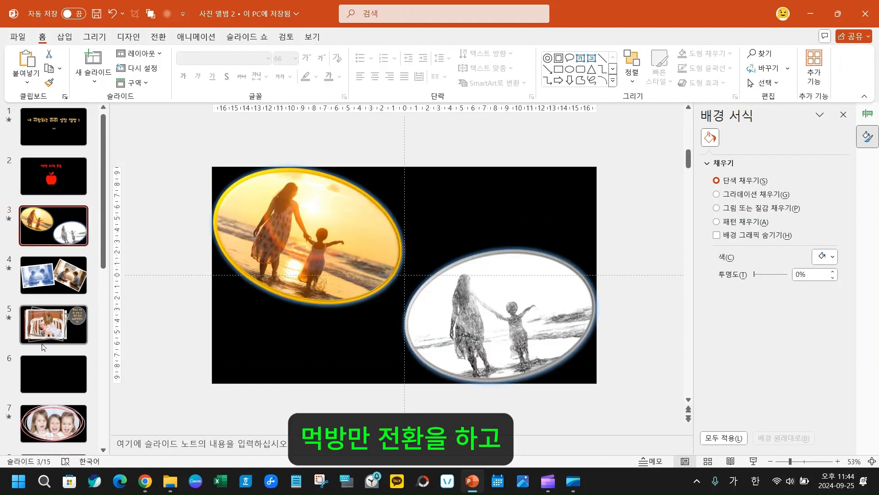
shift+click(57, 316)
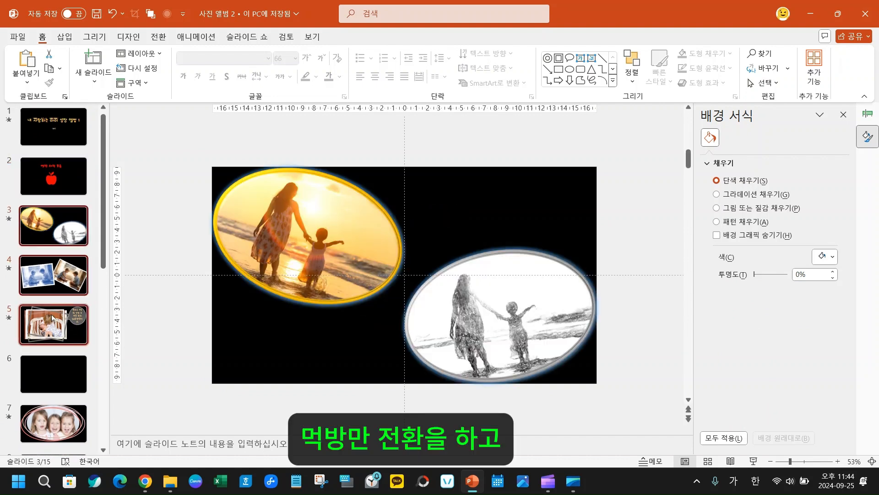
click(159, 36)
click(53, 226)
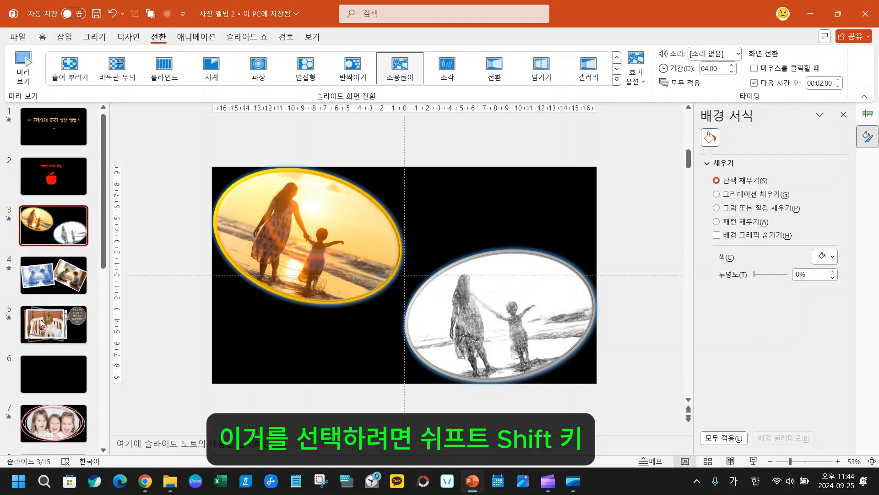
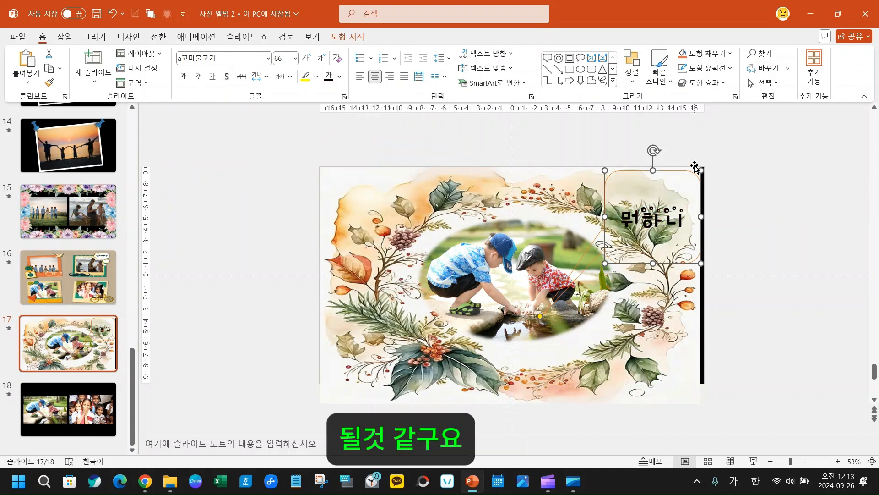
Move the 뭐하니 speech bubble on slide 17 to the white area below the boys' photo and point its tail up toward them
drag(702, 171, 691, 189)
mouse_move(646, 261)
mouse_down()
mouse_move(562, 330)
mouse_move(636, 262)
mouse_move(656, 259)
mouse_move(646, 259)
mouse_up()
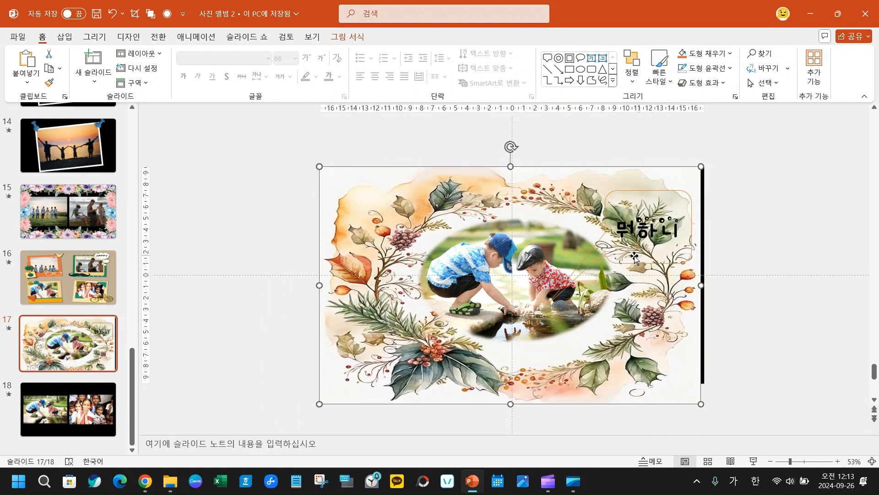
click(605, 249)
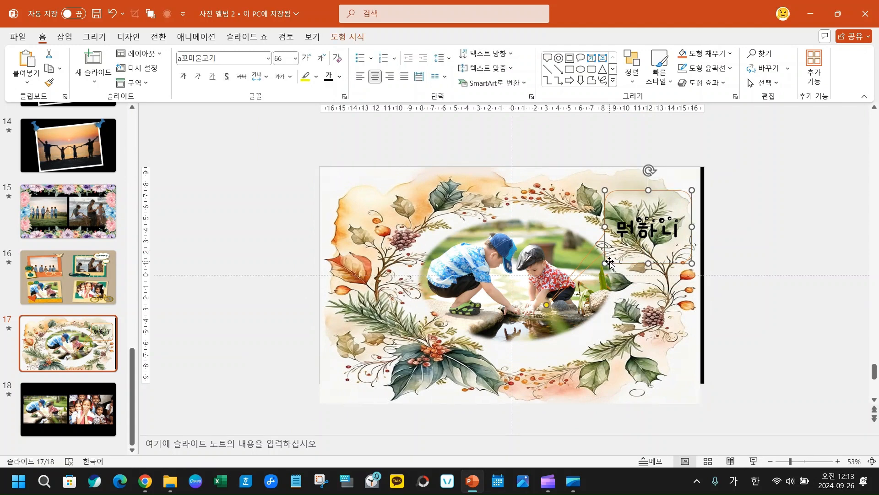
drag(610, 263, 497, 386)
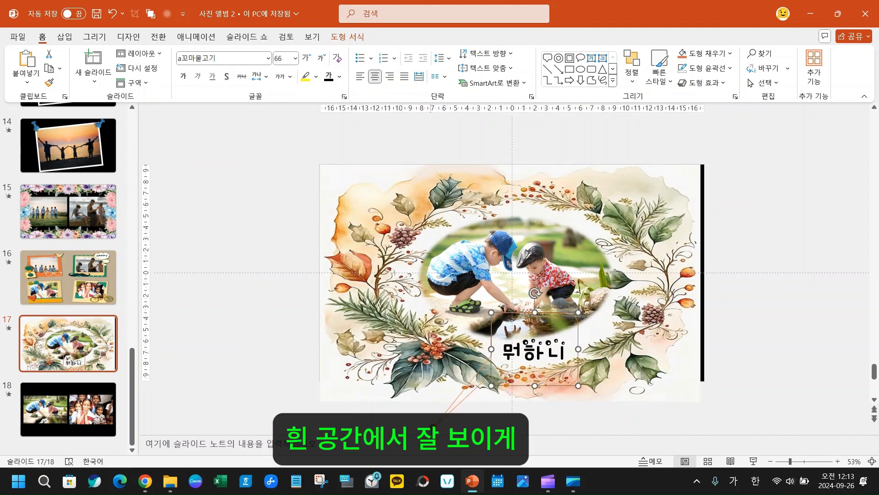
drag(433, 428, 510, 292)
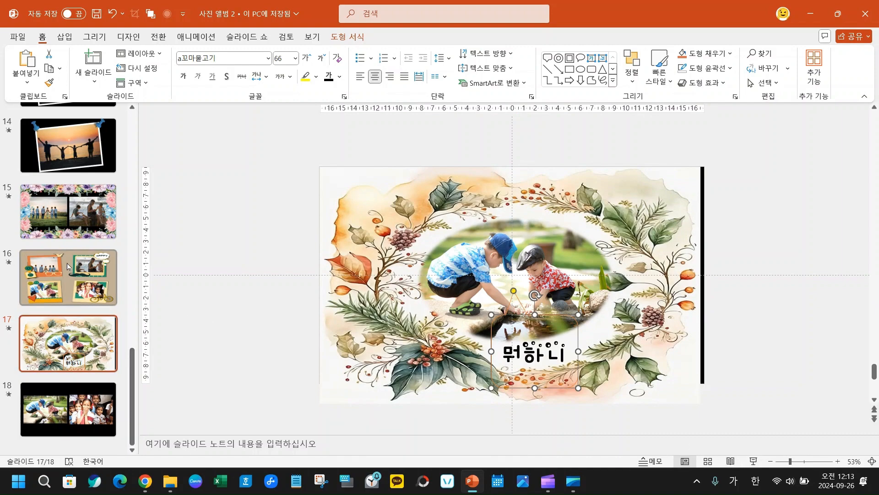
Delete the blank divider slide 6 in front of the three girls' photo slides
click(73, 280)
click(76, 210)
click(60, 355)
click(71, 421)
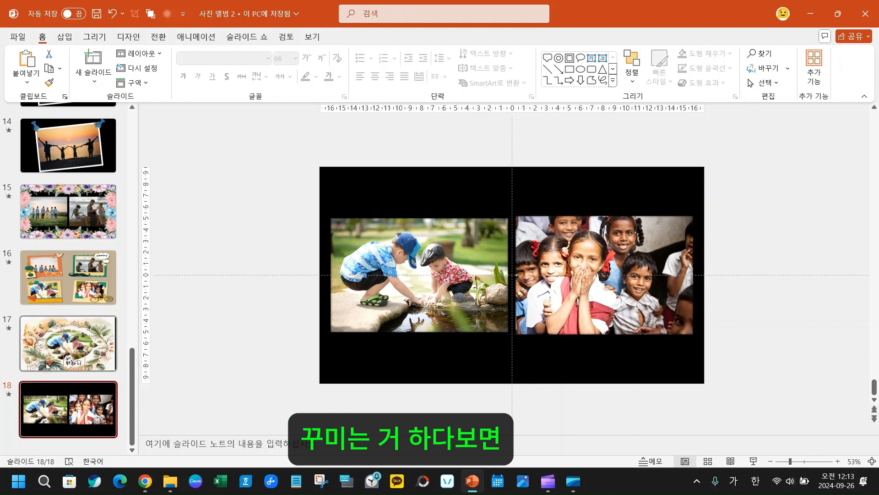
scroll(66, 342, up, 2)
scroll(64, 341, up, 8)
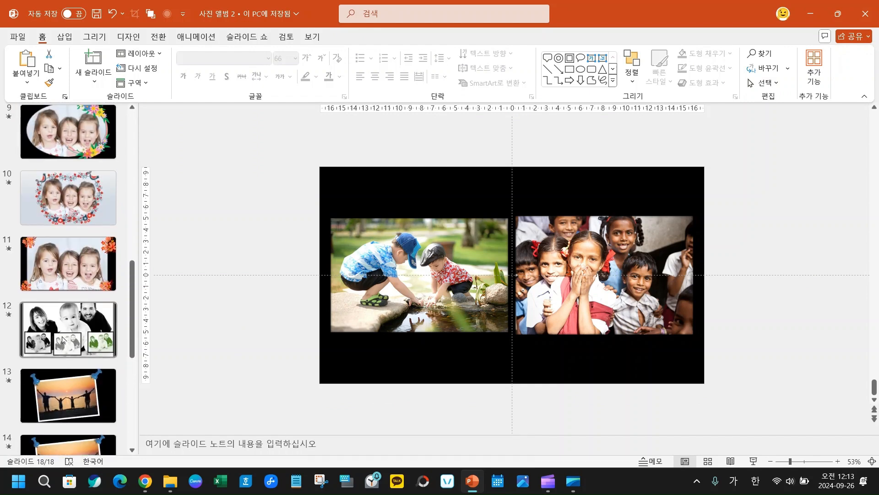
click(76, 164)
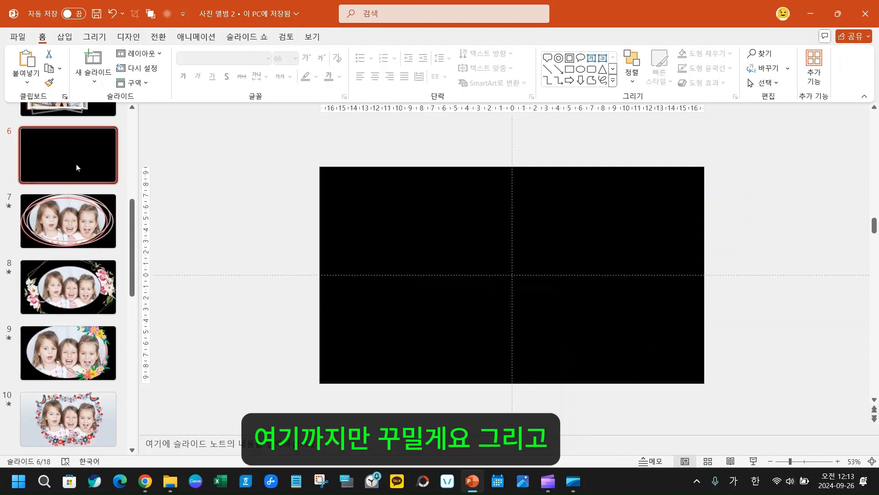
key(Delete)
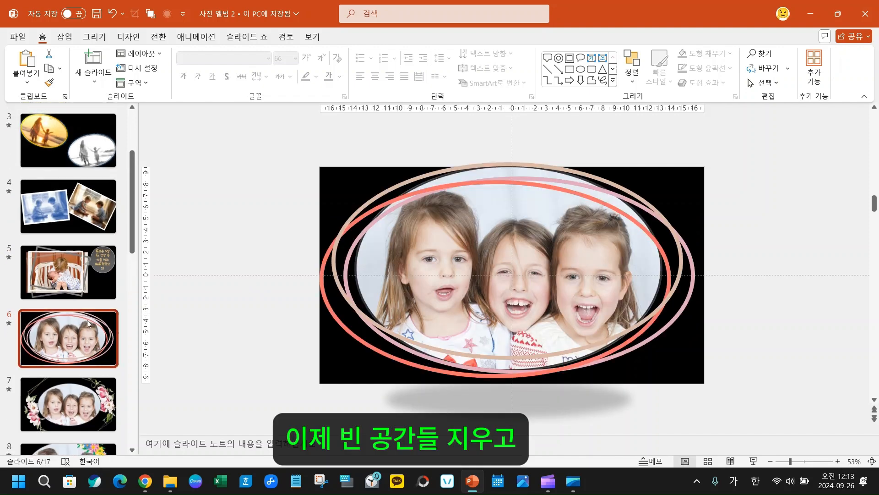
Delete the repeated slide 13 with the pinned sunset family photo
scroll(64, 297, down, 6)
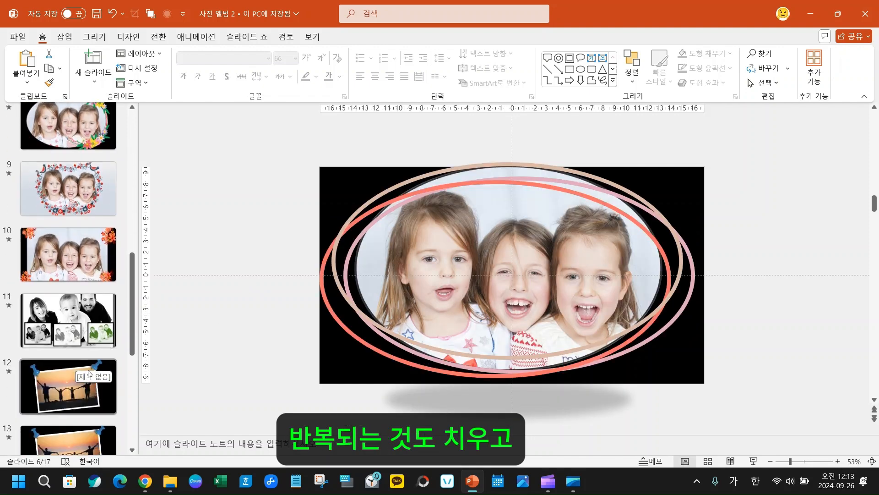
click(67, 269)
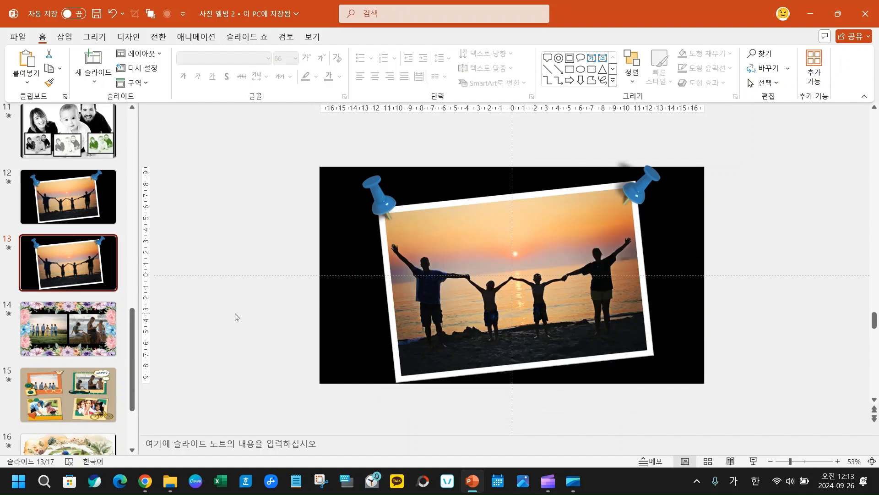
key(Delete)
scroll(57, 339, down, 2)
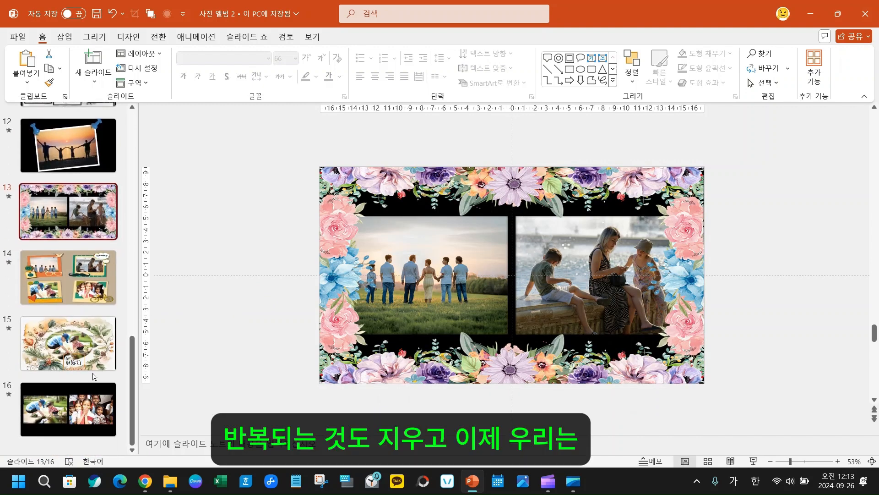
Switch to Pixabay in the Chrome browser and open its music section from the home page
click(146, 483)
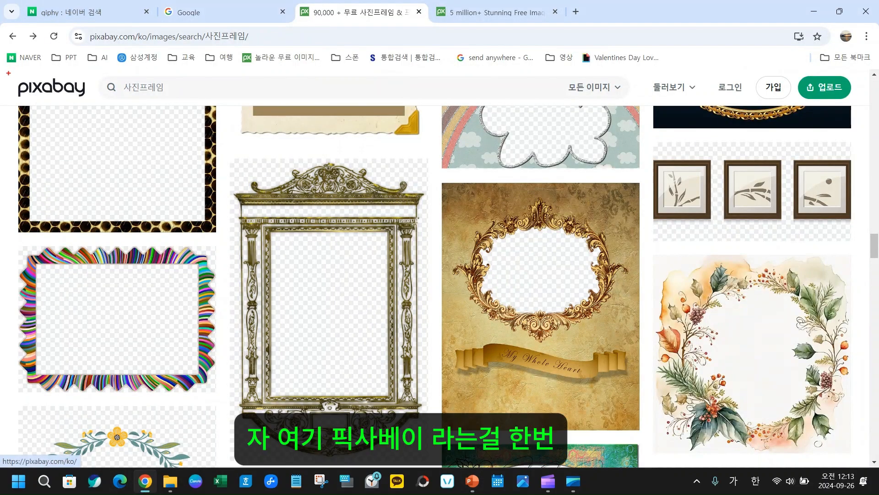
click(50, 89)
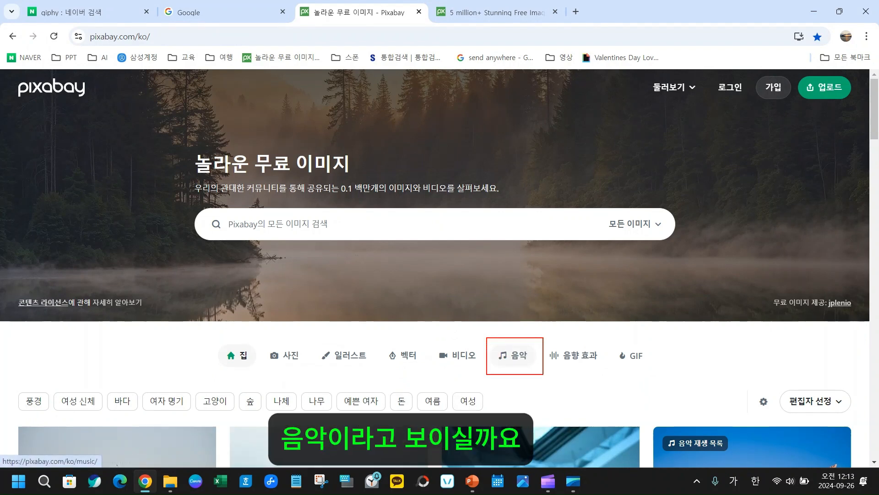
click(512, 359)
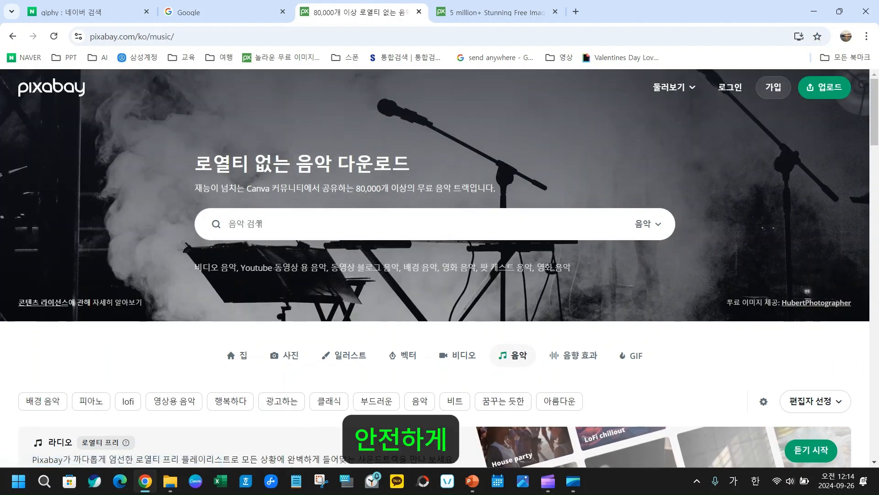
Examine the royalty-free music page, including its category tags and the list of downloadable tracks
scroll(129, 361, down, 2)
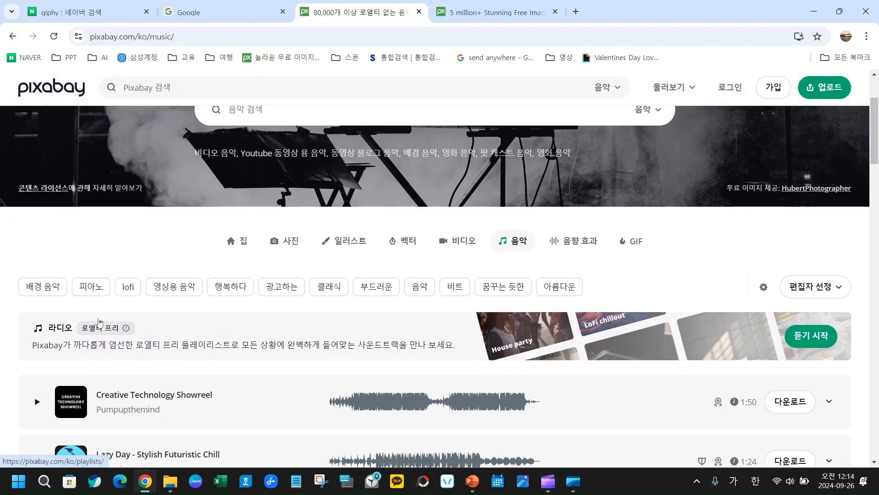
scroll(303, 295, up, 2)
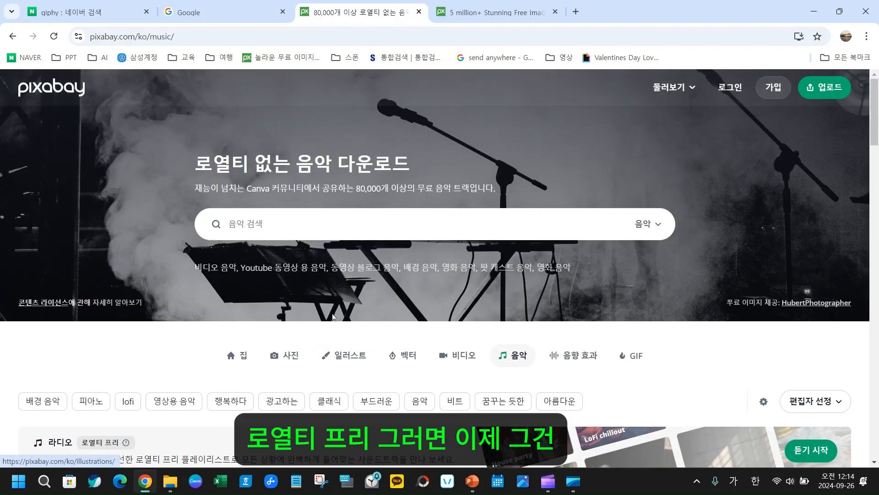
scroll(353, 379, down, 5)
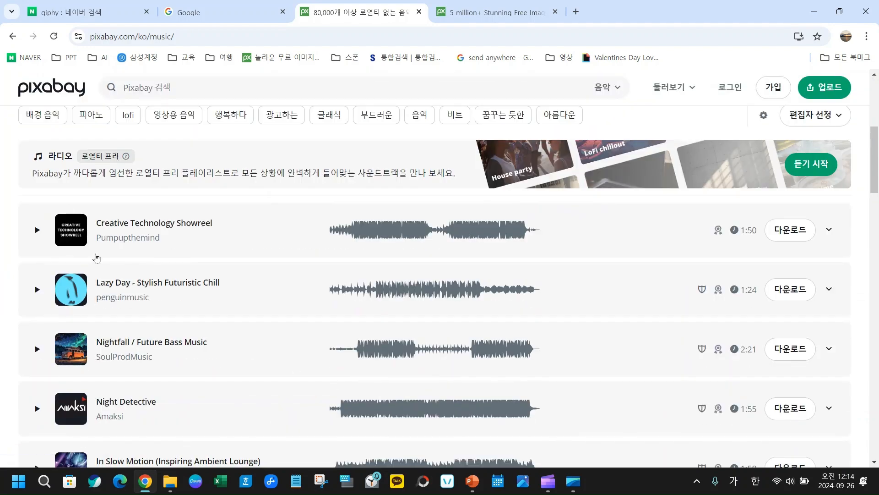
scroll(214, 281, up, 4)
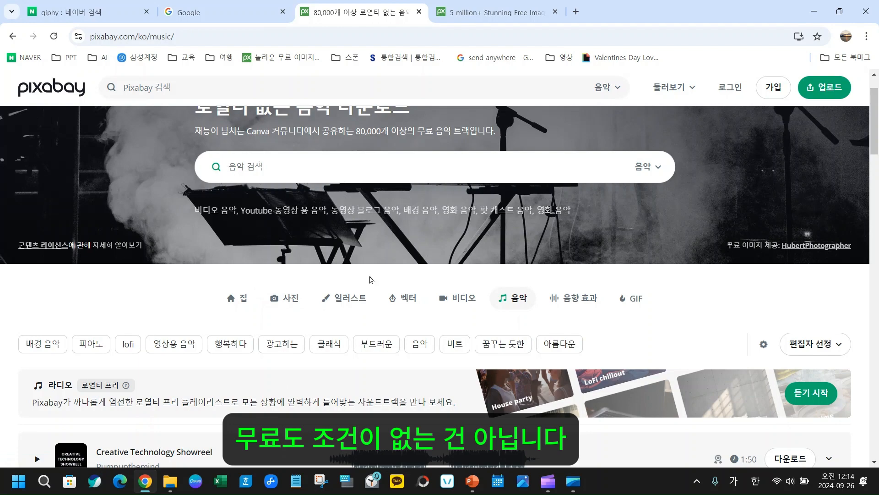
scroll(371, 280, down, 4)
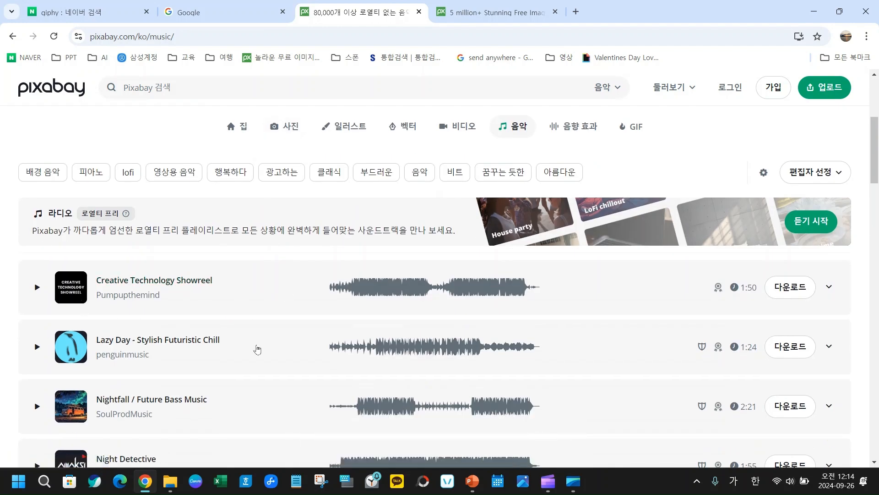
scroll(259, 348, up, 1)
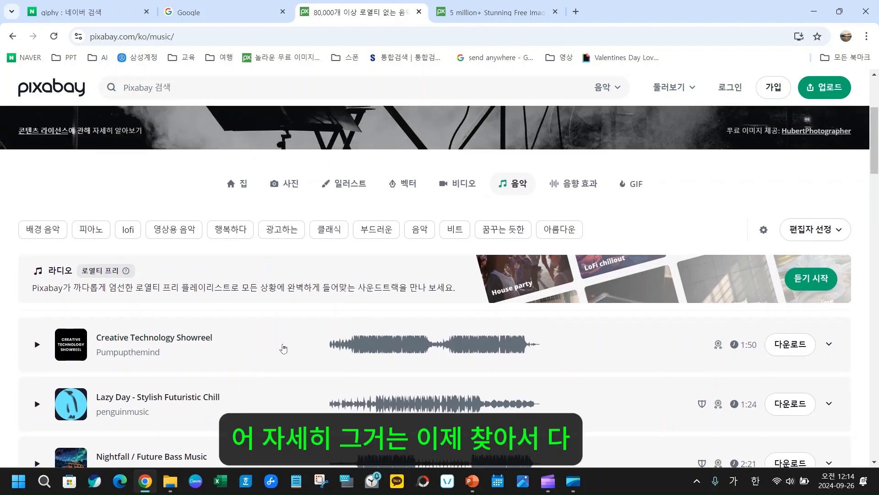
scroll(231, 336, up, 3)
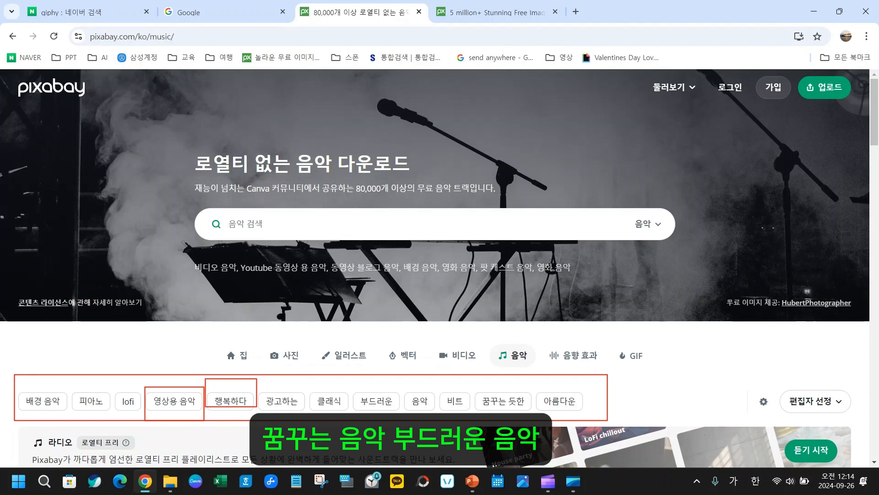
Show the music tracks in the 영상용 음악 category
click(44, 481)
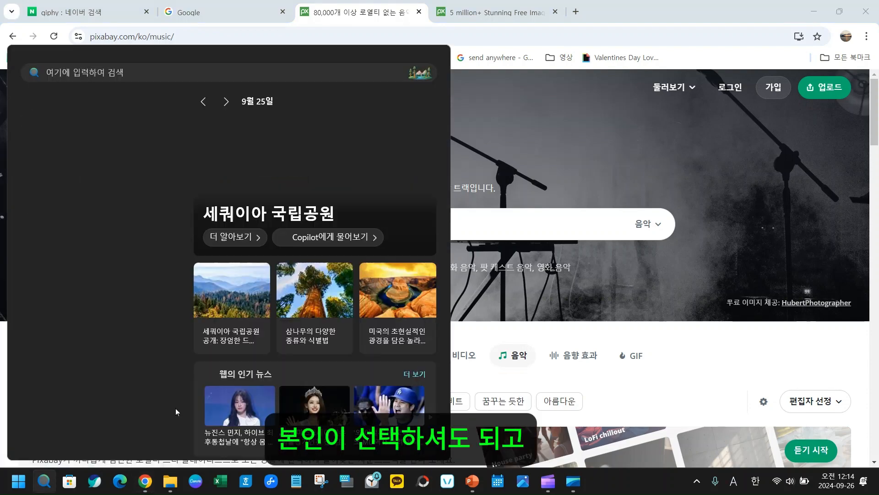
click(507, 117)
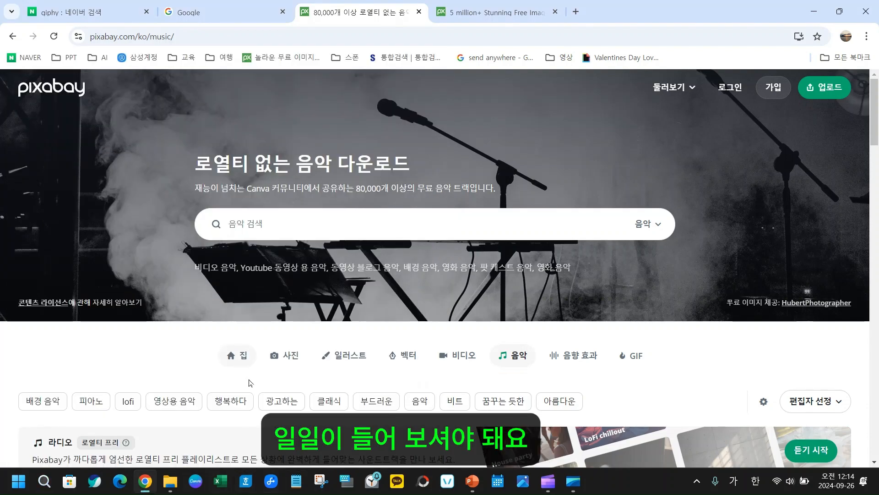
scroll(207, 348, down, 3)
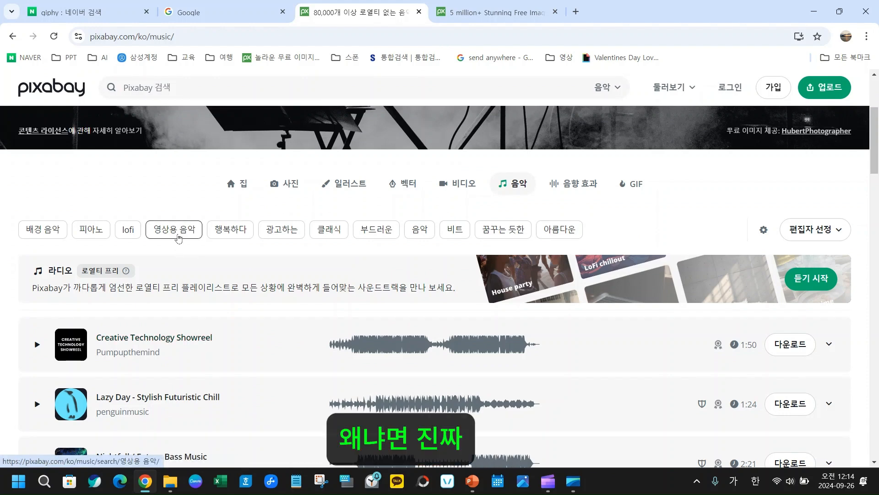
click(178, 238)
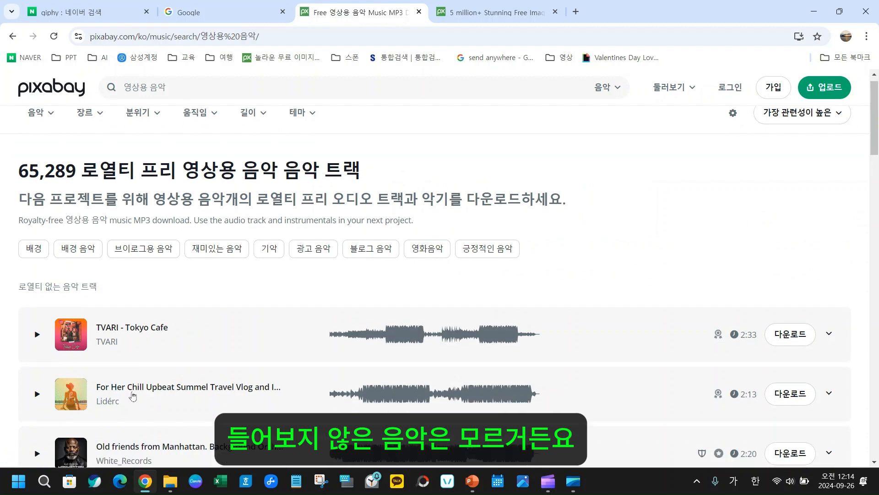
Listen to previews of TVARI - Tokyo Cafe and the For Her Chill Upbeat Summel Travel Vlog track
click(36, 291)
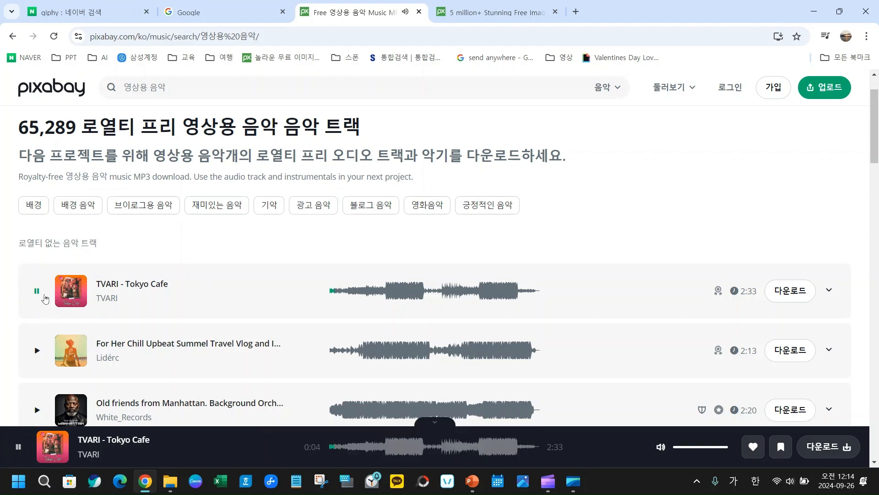
click(37, 292)
click(37, 352)
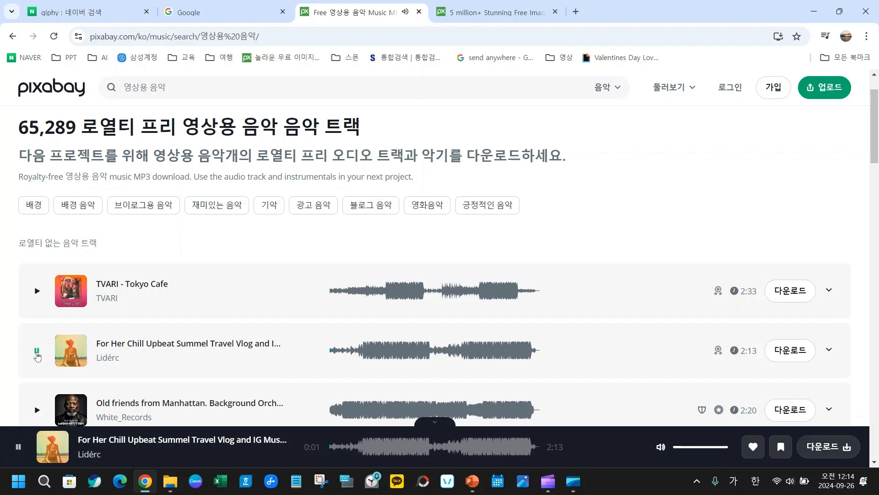
scroll(39, 376, down, 3)
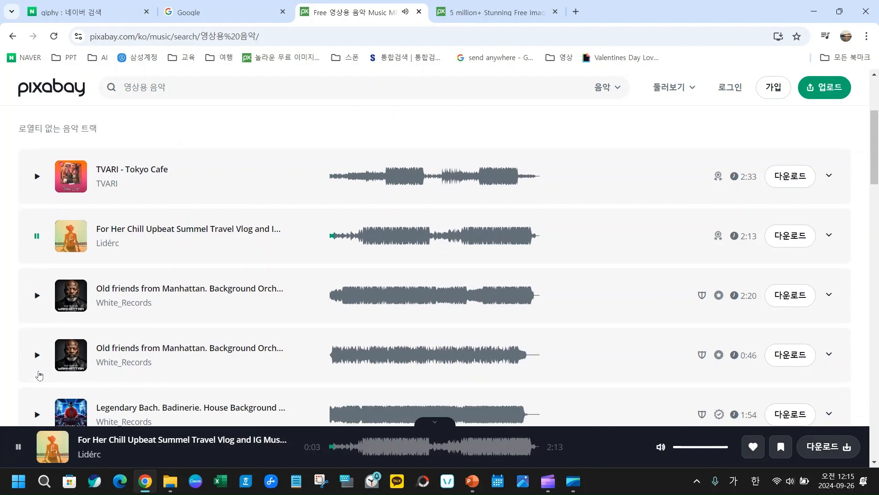
scroll(39, 375, up, 4)
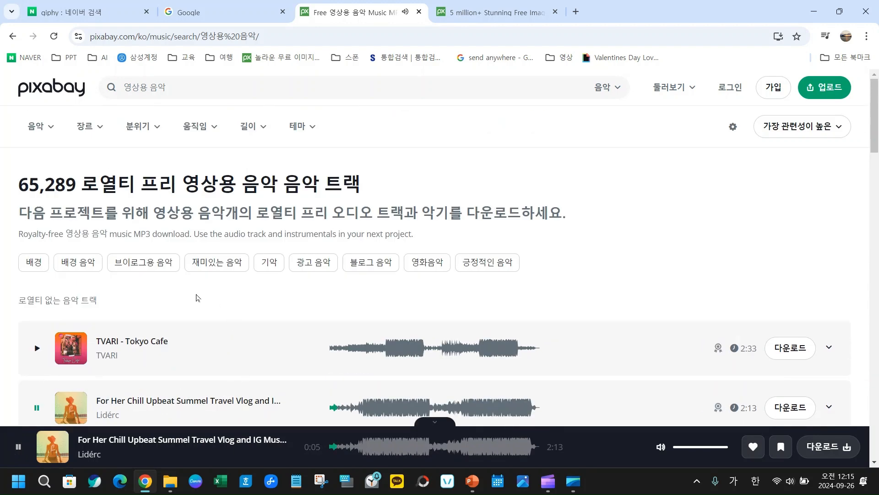
Show the related 재미있는 음악 category and look through its tracks
click(198, 266)
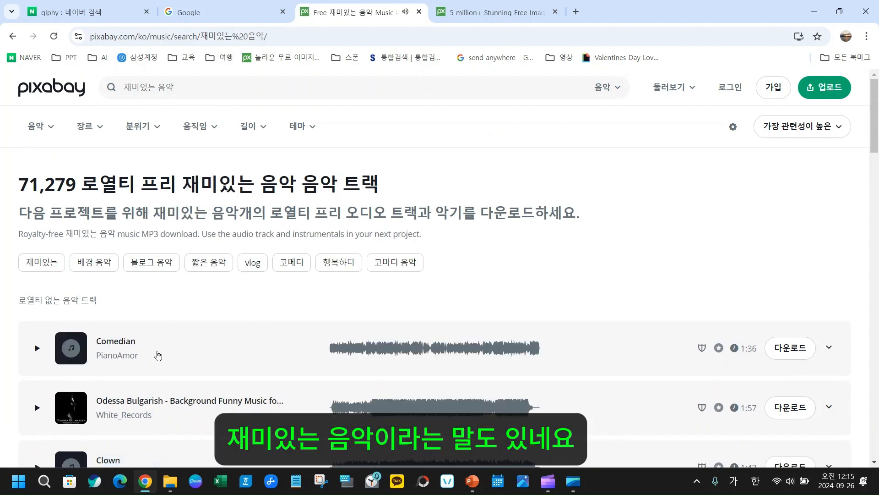
scroll(142, 369, down, 1)
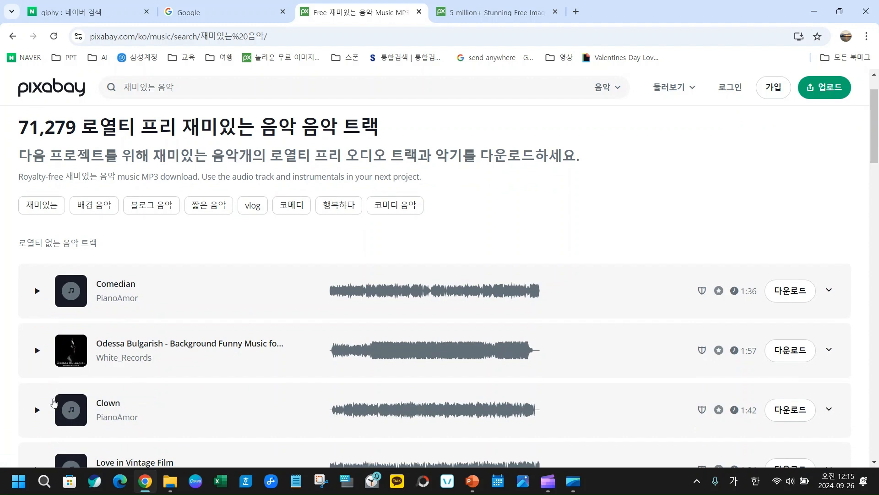
Listen to previews of the Clown track and the Odessa Bulgarish background funny music track
click(37, 410)
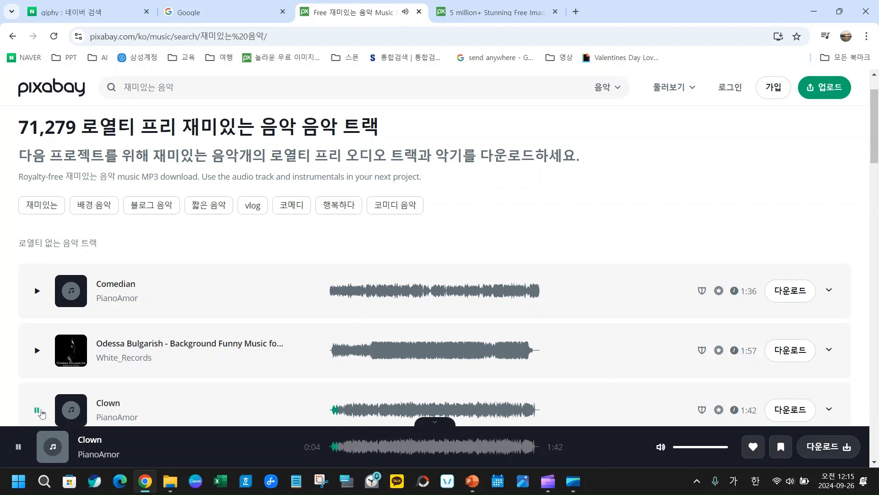
click(37, 410)
click(37, 350)
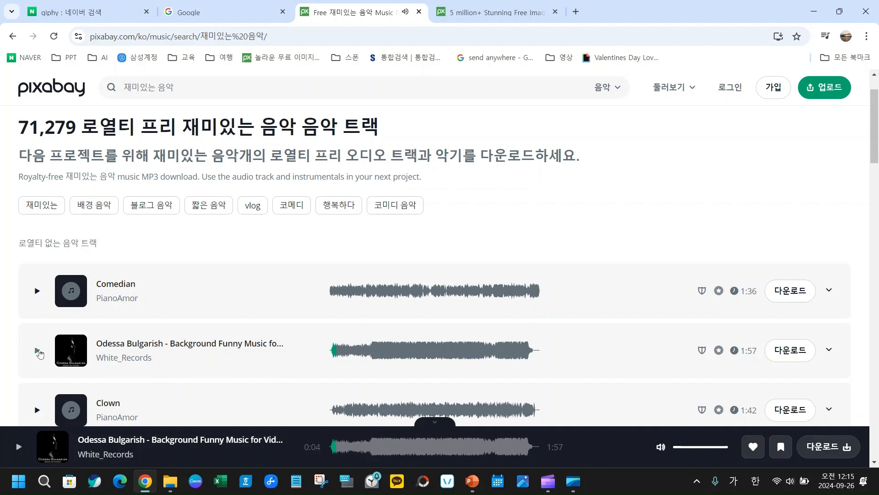
Show the 행복하다 music category and listen to previews of Classical For Children - Sweet Fun and Slow Motion
click(348, 210)
scroll(221, 342, down, 1)
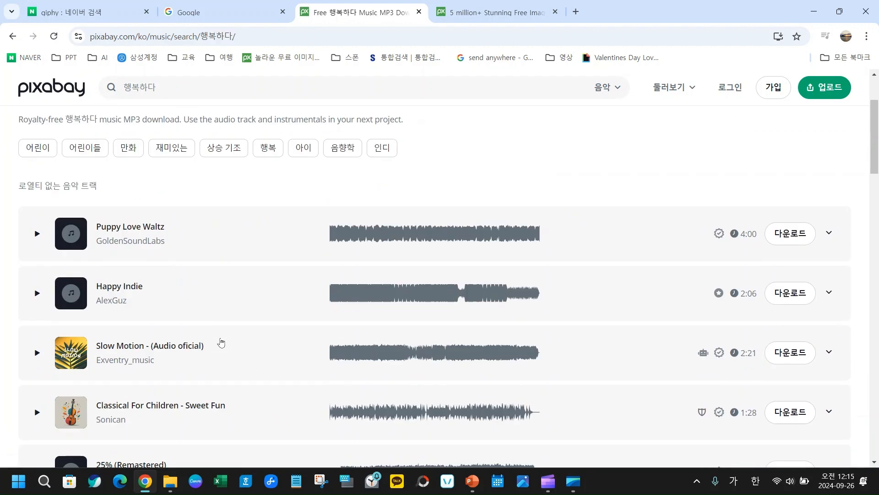
scroll(221, 342, down, 2)
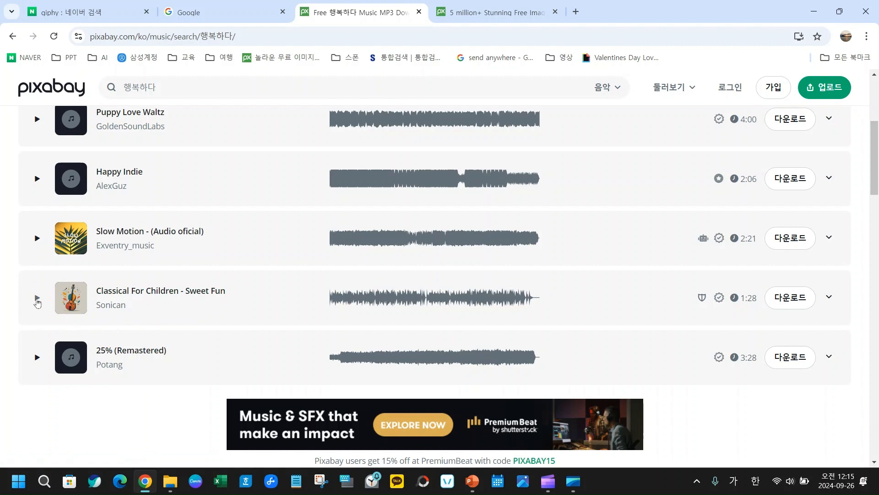
click(37, 298)
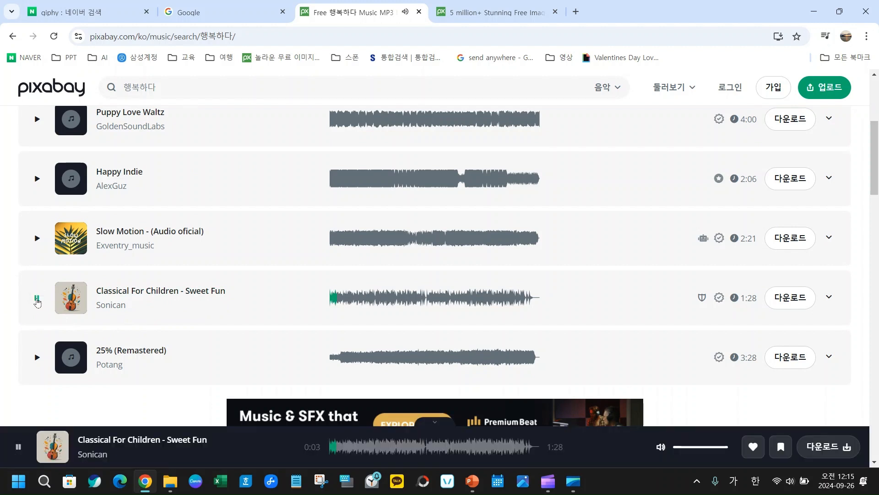
click(37, 238)
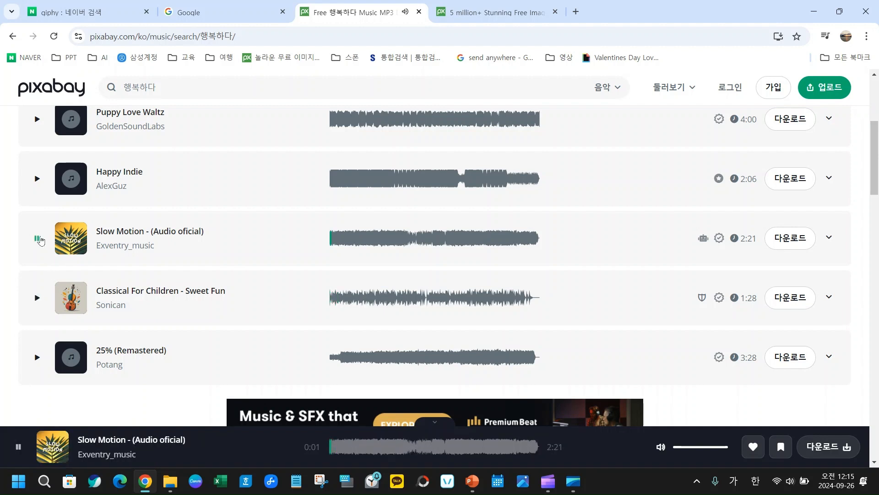
click(38, 239)
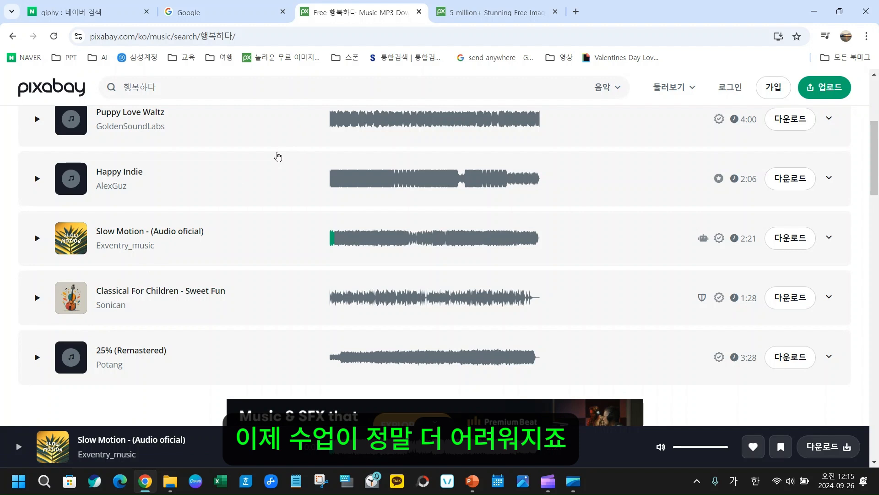
Listen to previews of Happy Indie and Puppy Love Waltz, and download the Puppy Love Waltz track
click(37, 178)
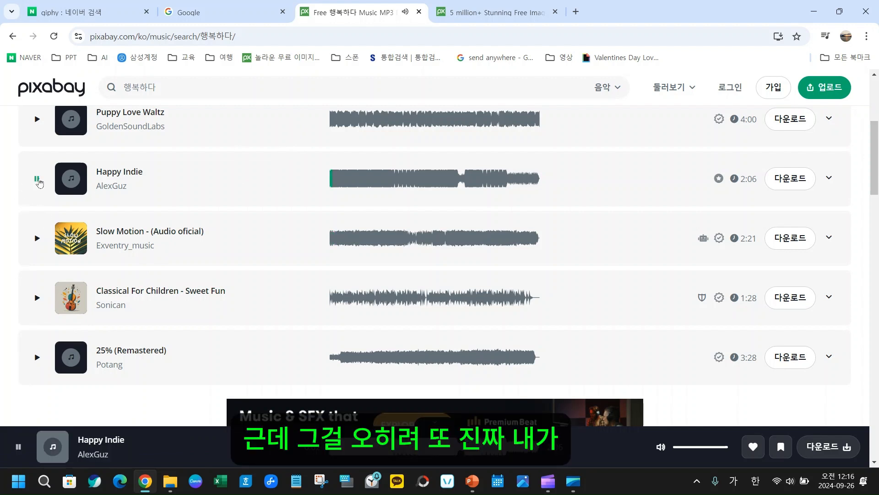
scroll(45, 265, up, 3)
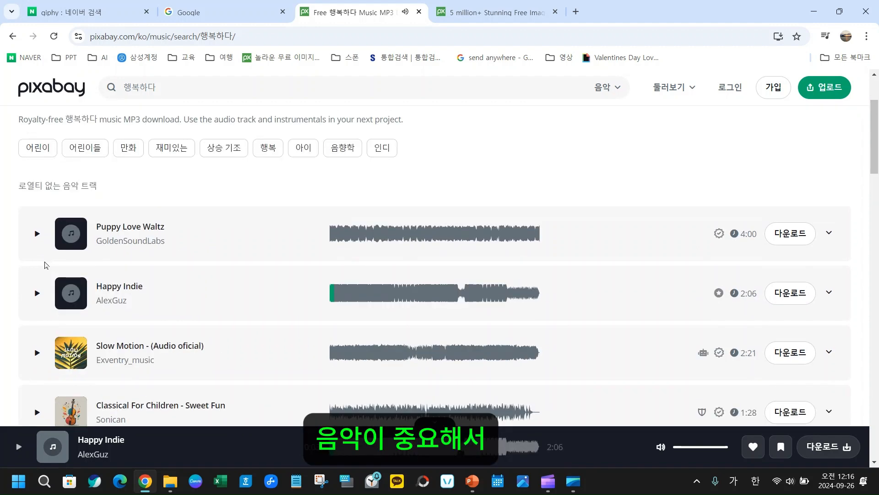
click(38, 234)
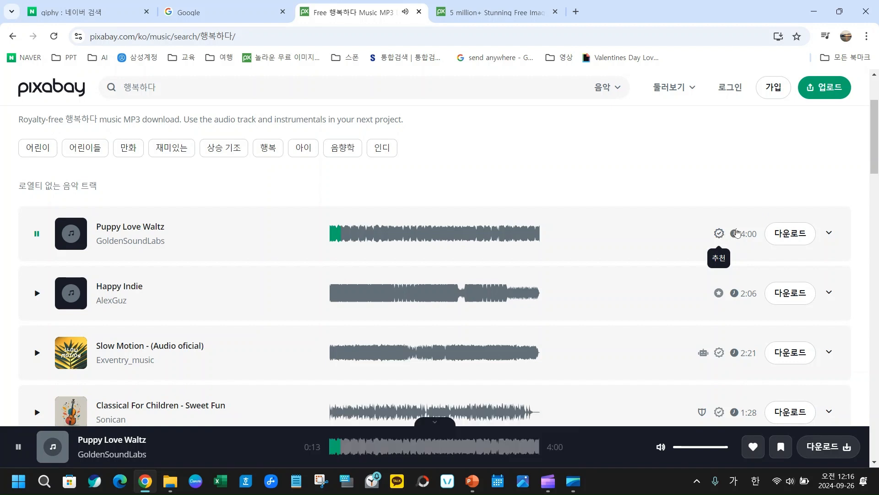
click(786, 235)
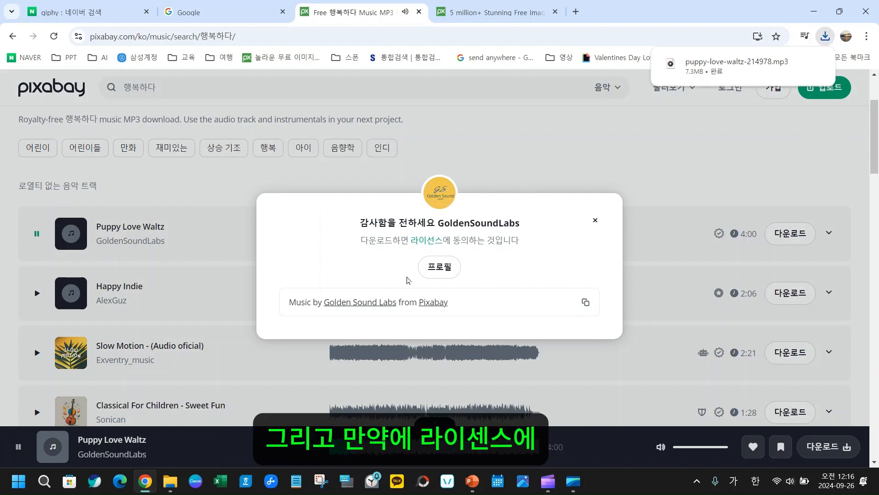
Open the content license summary for the downloaded track and translate the page into Korean
click(430, 246)
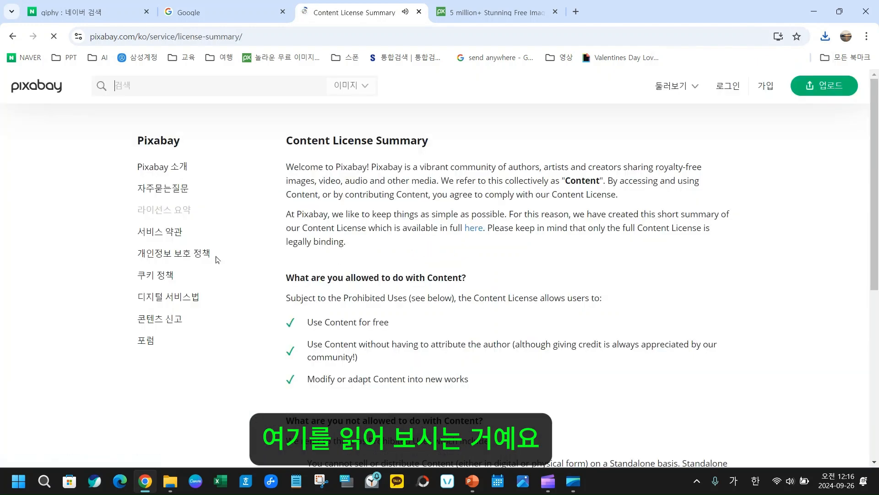
right_click(683, 277)
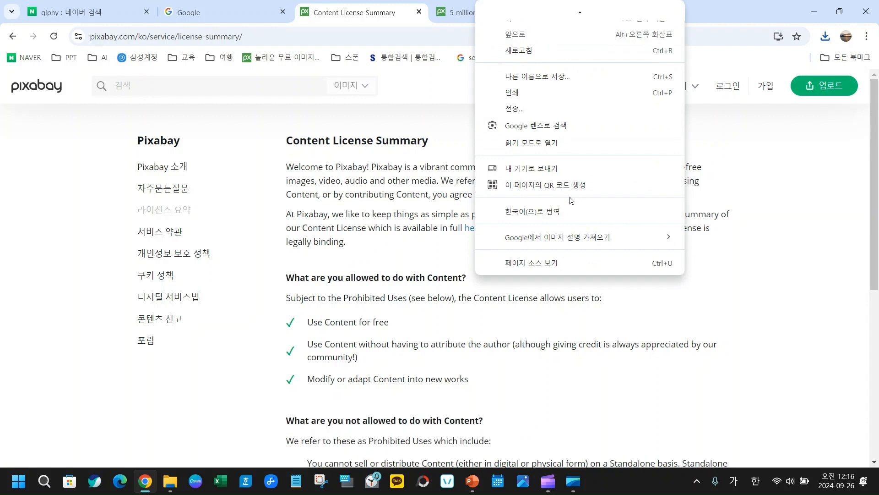
click(559, 214)
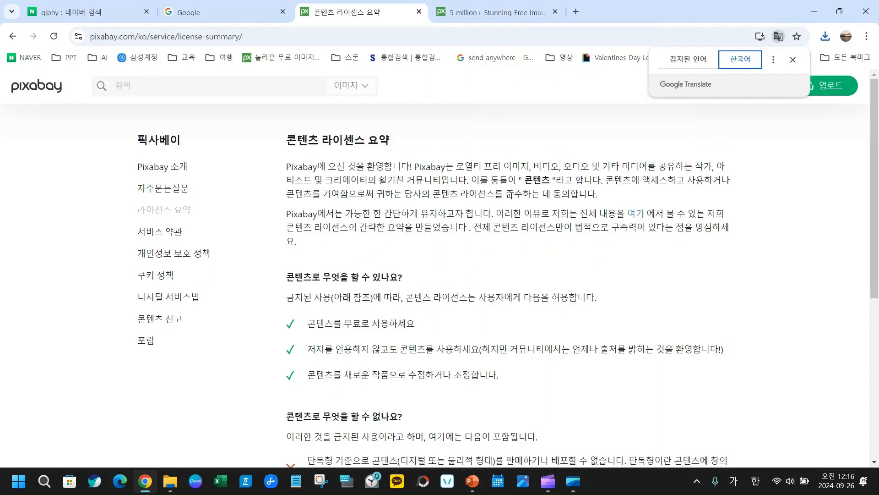
Read through the translated license summary, covering both the permitted and the prohibited uses of content
scroll(539, 392, down, 1)
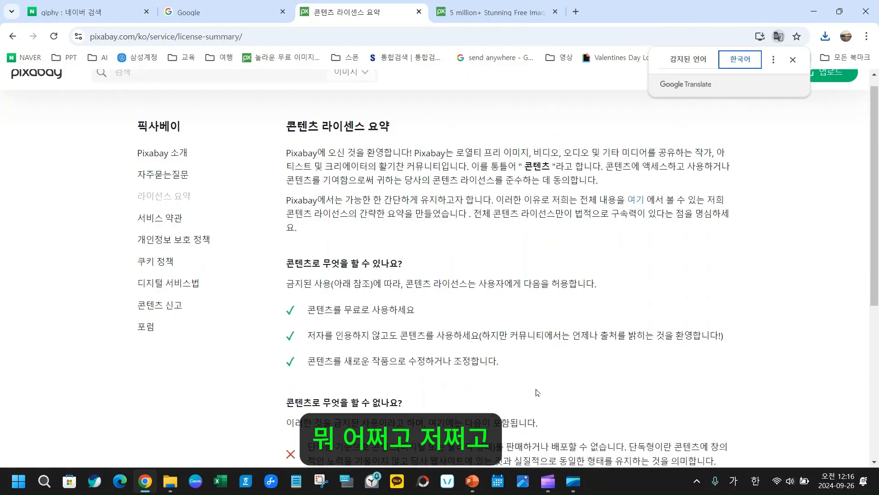
scroll(453, 341, down, 3)
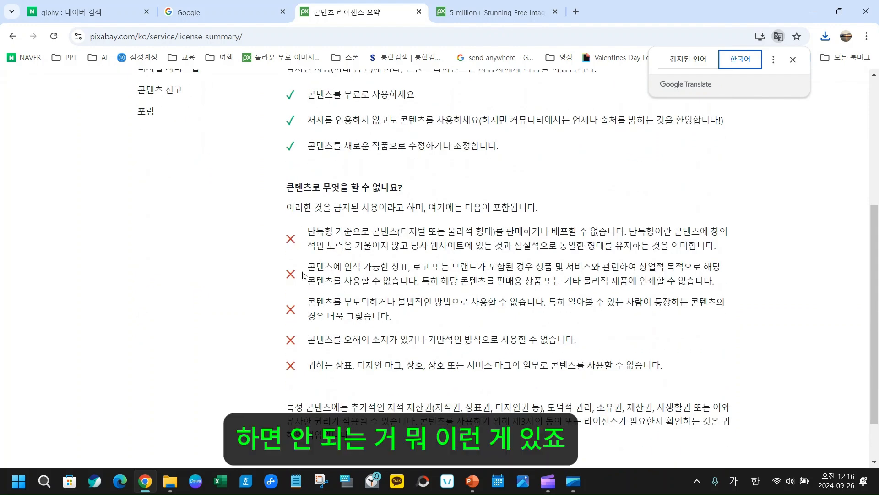
scroll(443, 390, down, 1)
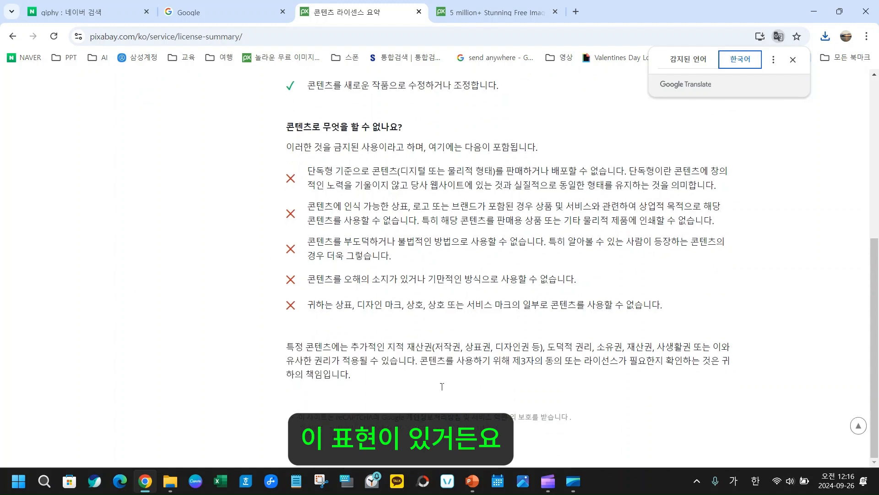
scroll(433, 297, up, 5)
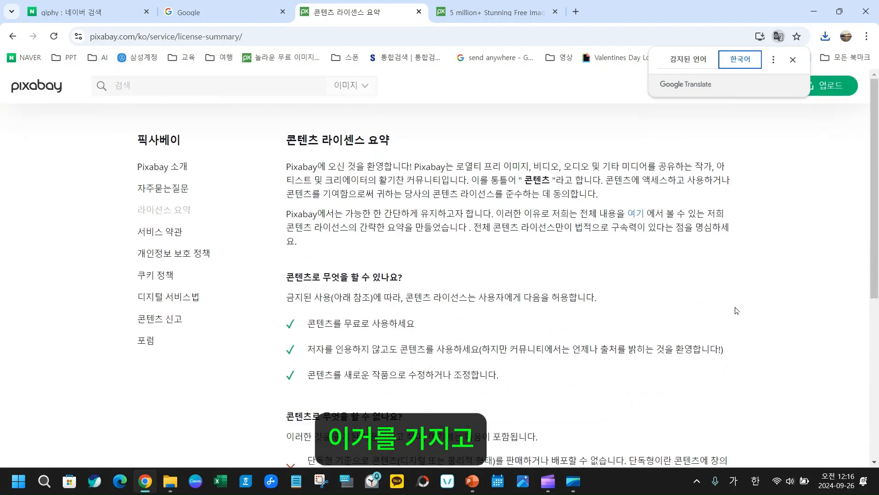
click(813, 260)
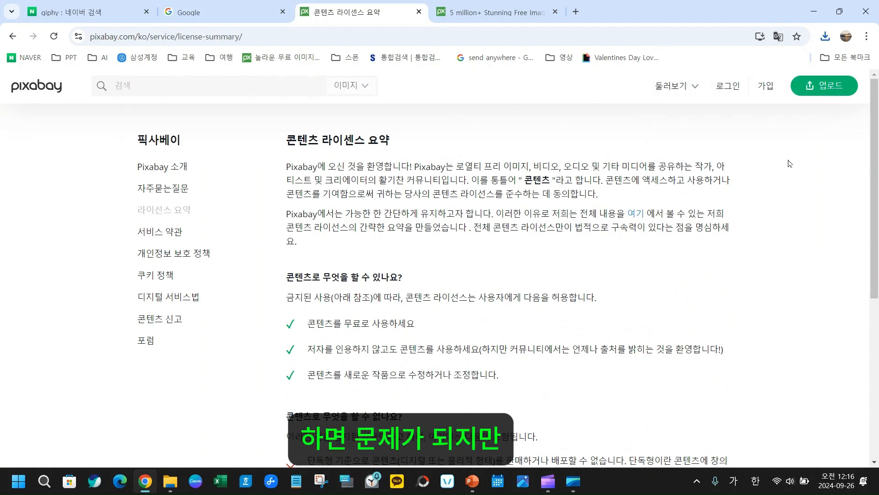
Switch to File Explorer and locate the downloaded puppy-love-waltz-214978 file in the 다운로드 folder
click(170, 487)
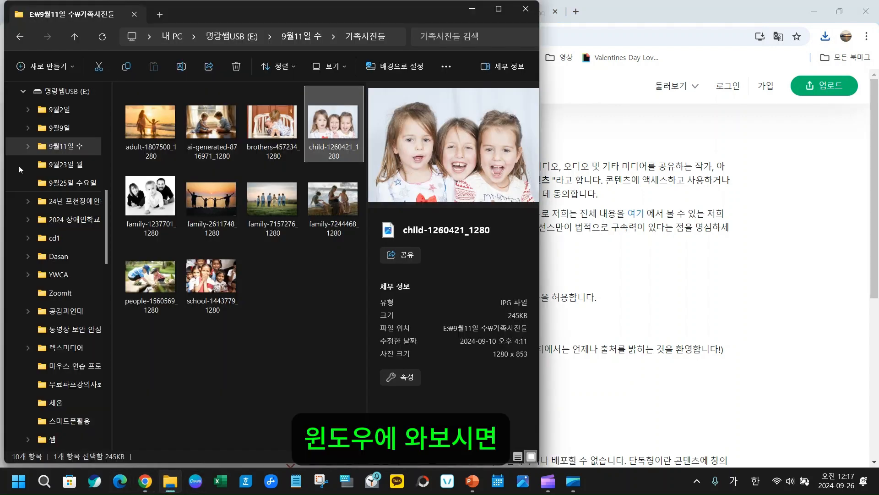
scroll(53, 274, up, 10)
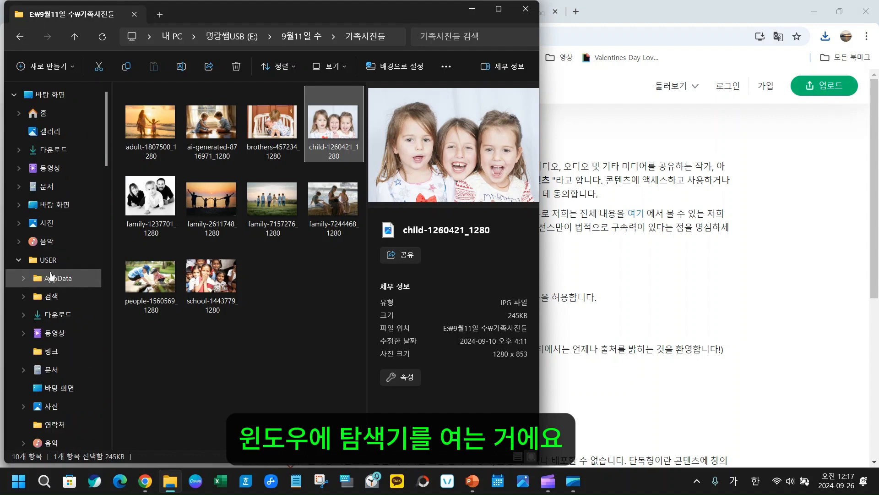
click(58, 151)
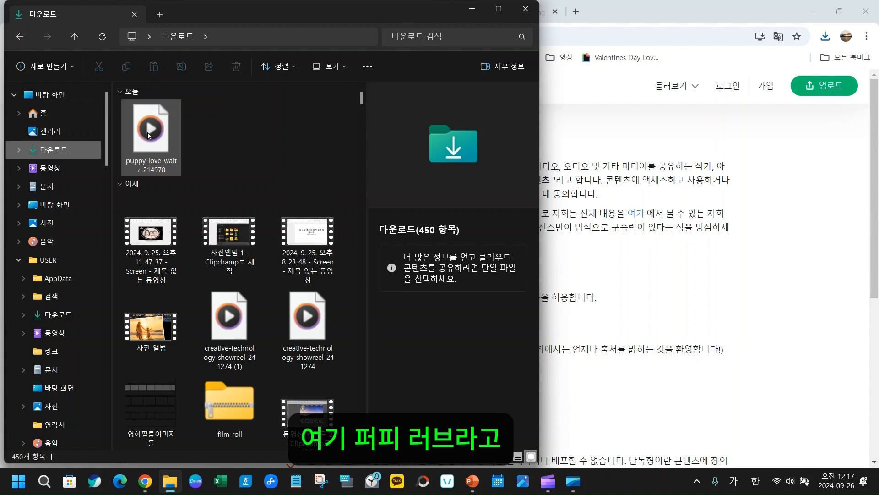
mouse_move(149, 134)
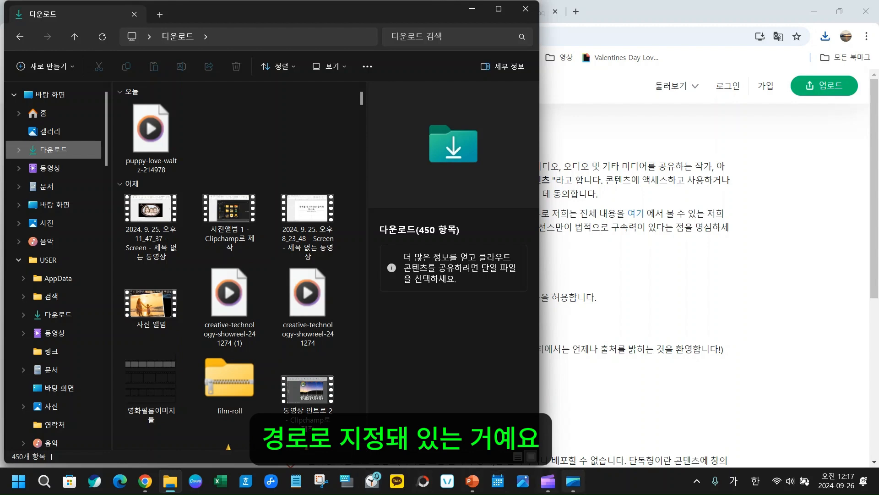
Switch to PowerPoint and go to the title slide at the start of the 사진 앨범 2 presentation
click(472, 480)
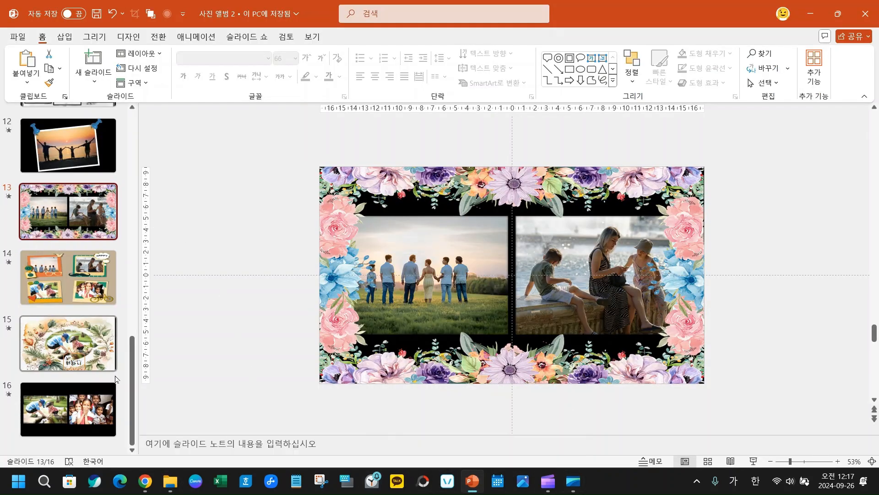
drag(130, 408, 130, 174)
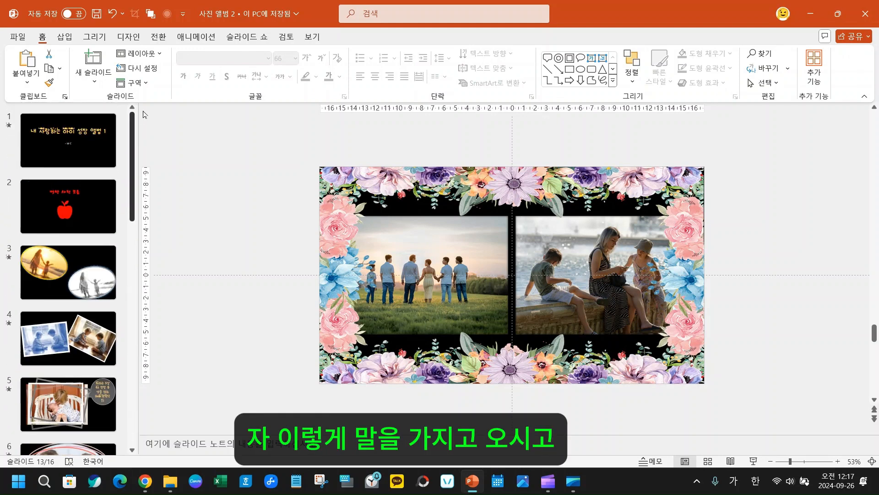
click(76, 137)
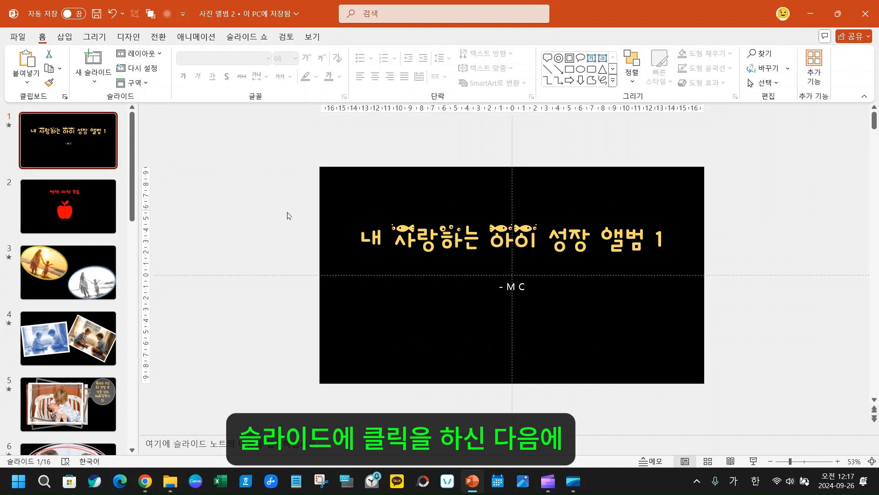
Insert the audio file puppy-love-waltz-214978 from the PC's 다운로드 folder onto the title slide
click(64, 36)
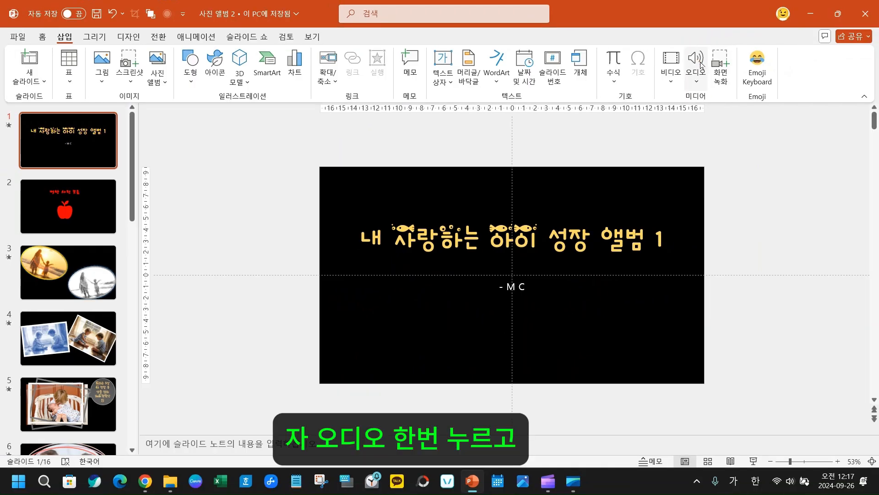
click(705, 58)
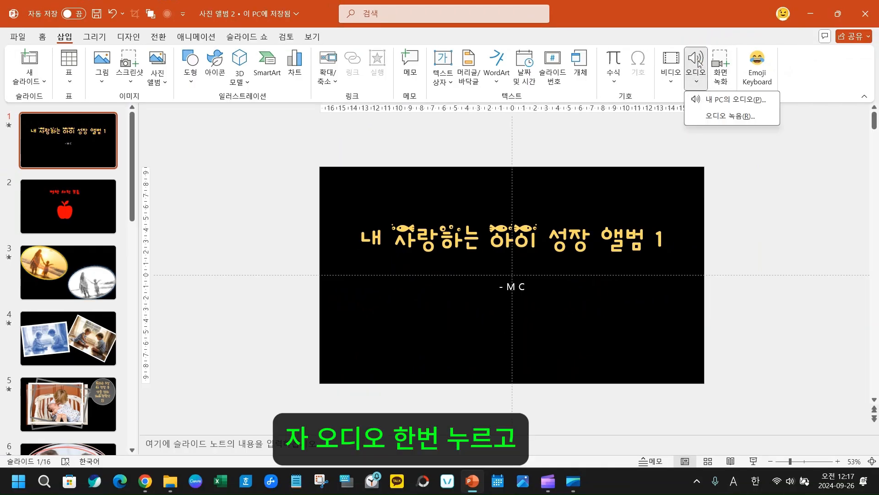
click(745, 105)
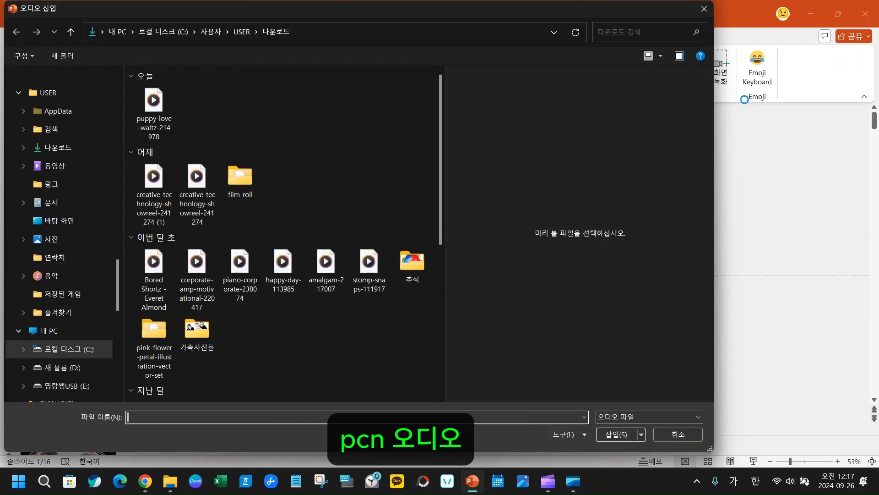
click(154, 107)
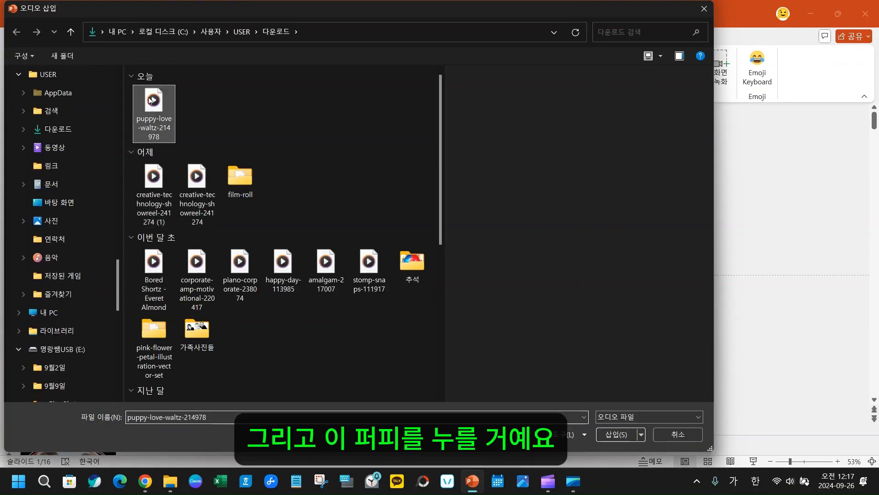
click(52, 131)
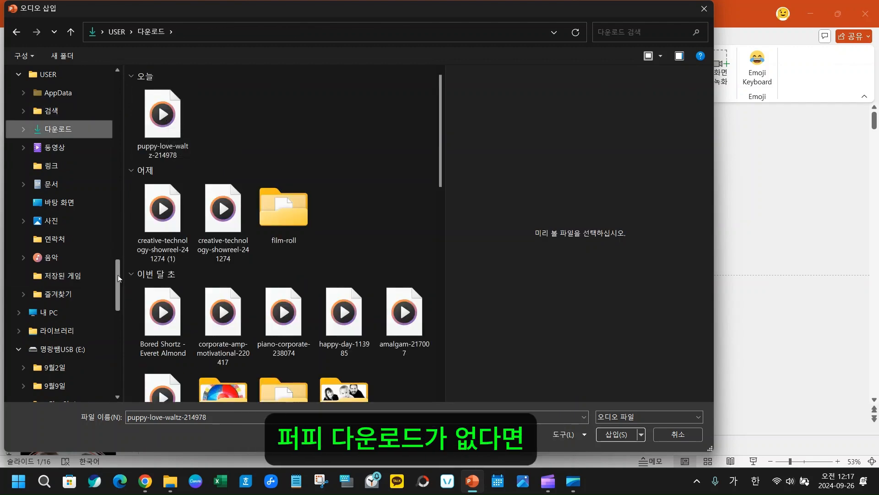
scroll(119, 257, down, 10)
scroll(92, 312, up, 3)
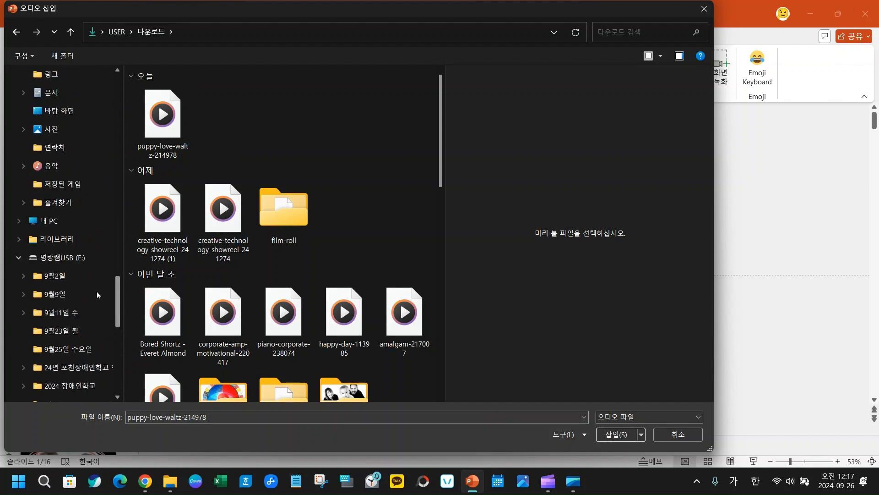
scroll(97, 292, up, 1)
click(174, 133)
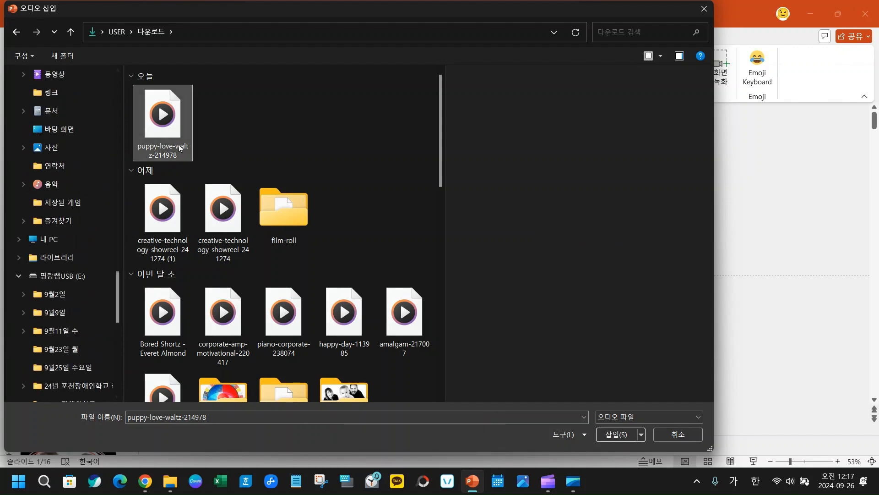
click(616, 435)
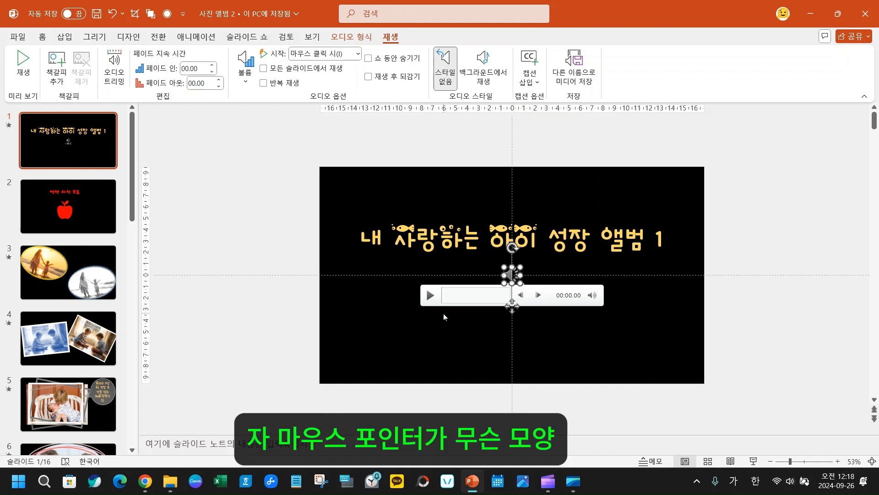
click(423, 275)
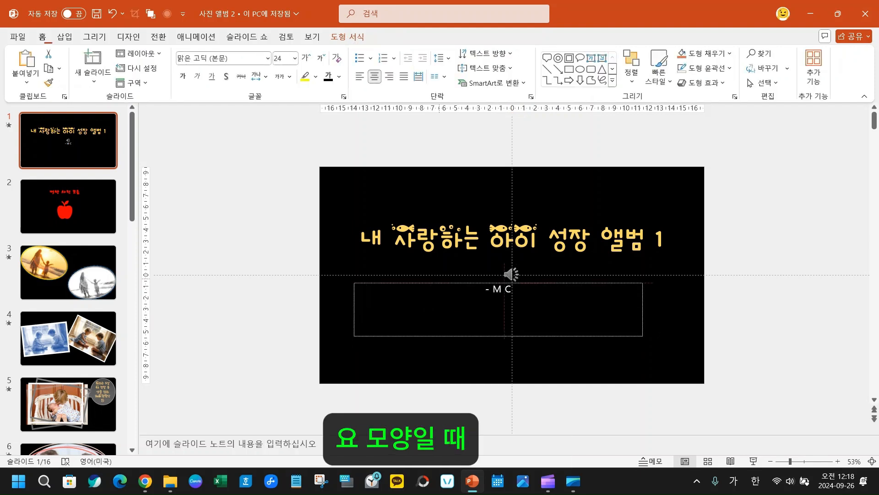
Centre the subtitle text box under the title and move the audio icon just outside the slide's left edge
drag(423, 275, 511, 271)
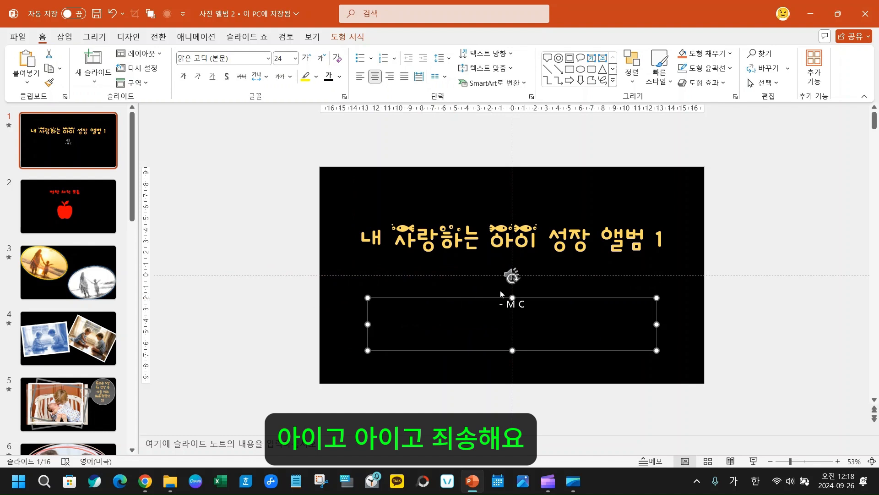
click(511, 270)
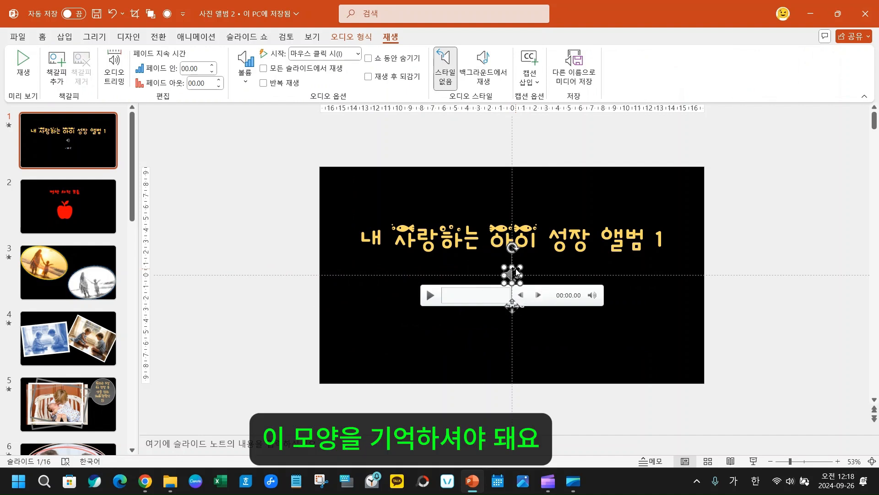
drag(516, 271, 310, 239)
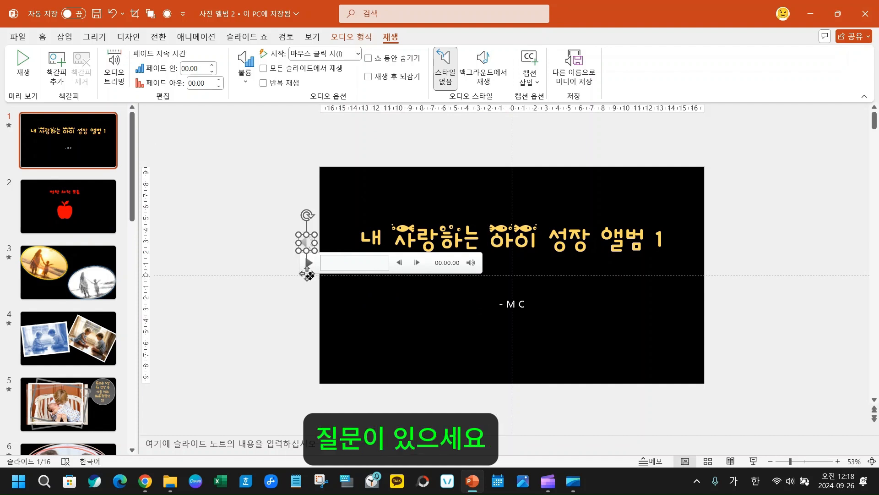
drag(289, 247, 494, 295)
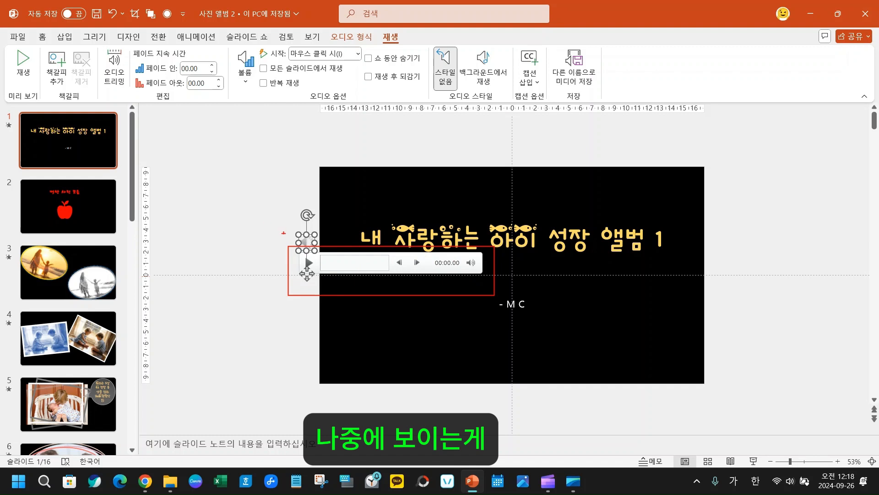
drag(278, 226, 328, 252)
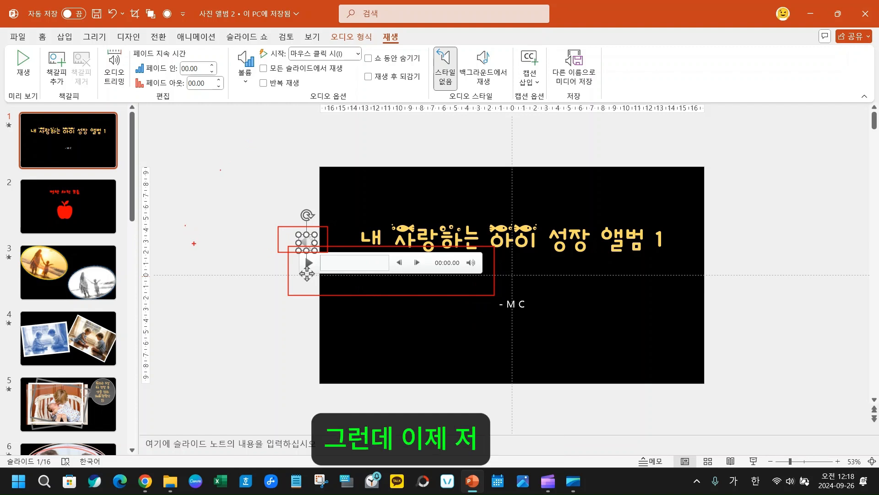
key(Escape)
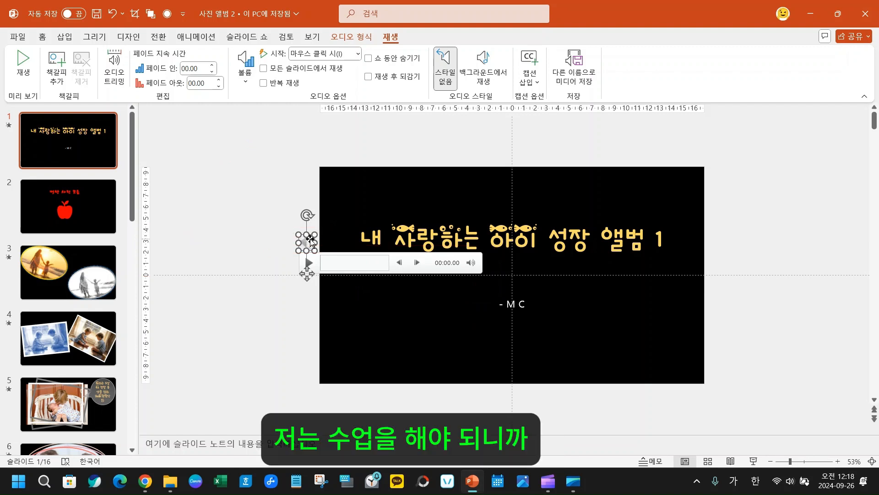
Set the title slide's audio clip to start with 자동 실행 (automatic playback)
click(358, 54)
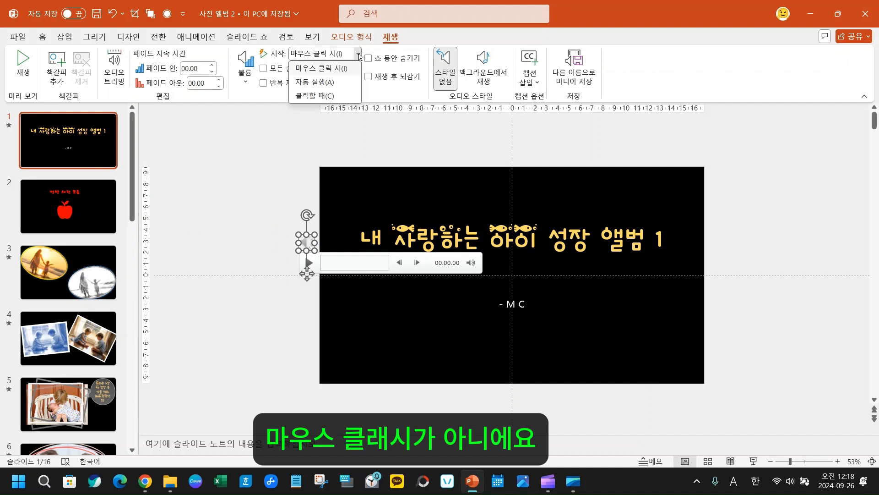
click(396, 40)
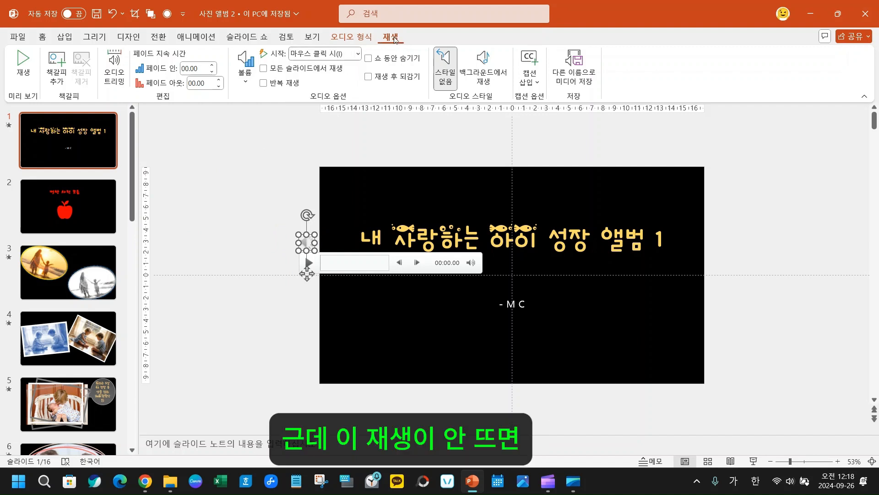
click(311, 236)
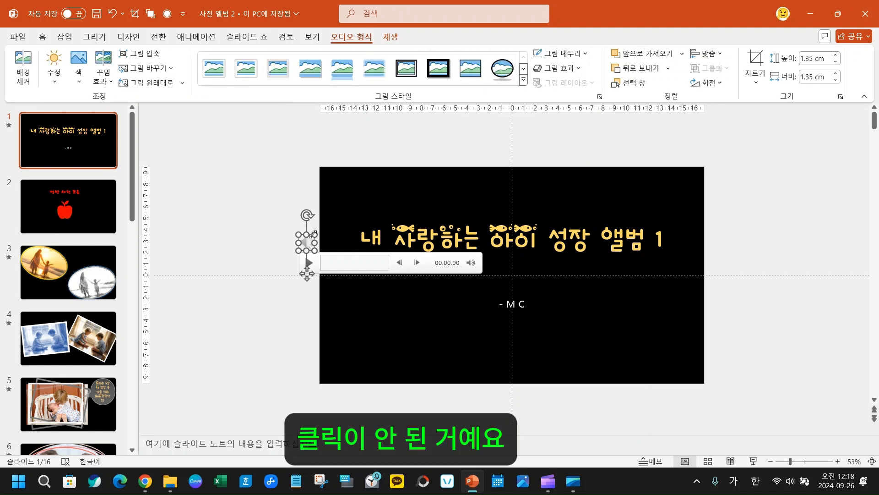
click(392, 40)
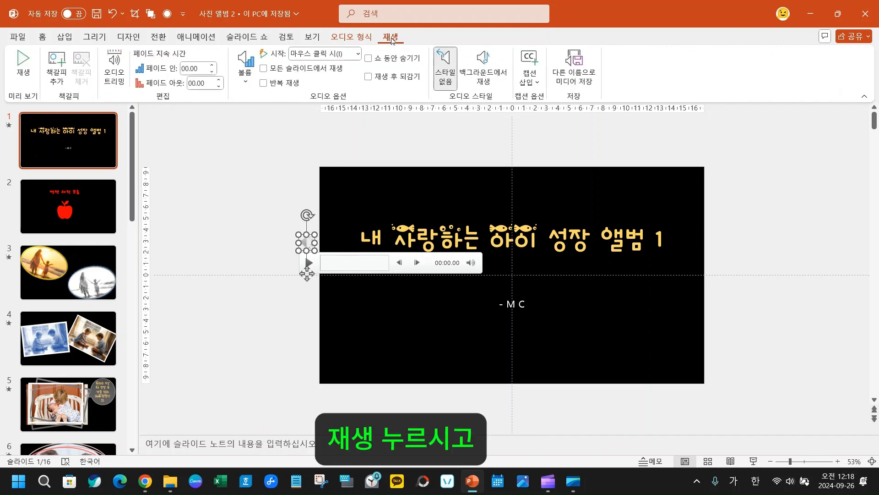
click(357, 54)
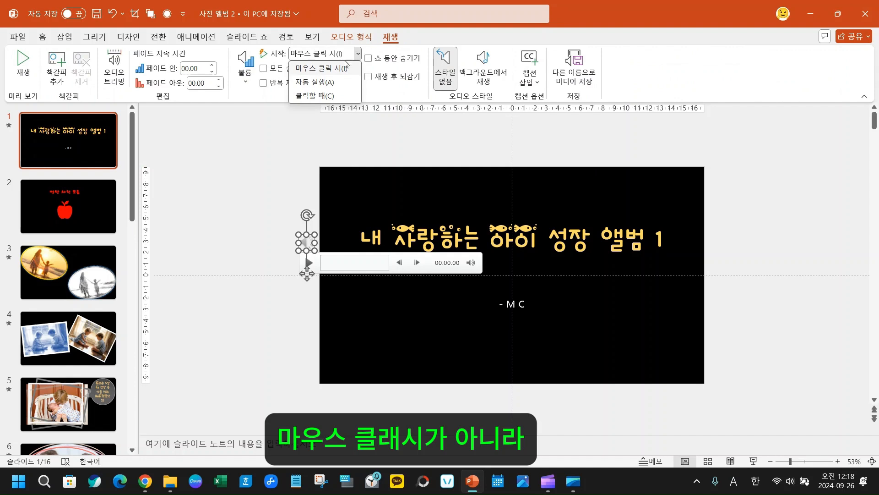
click(324, 82)
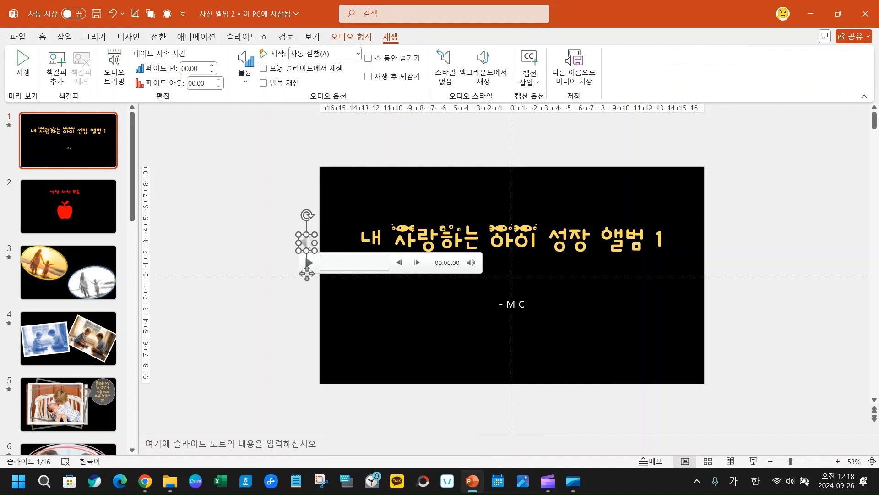